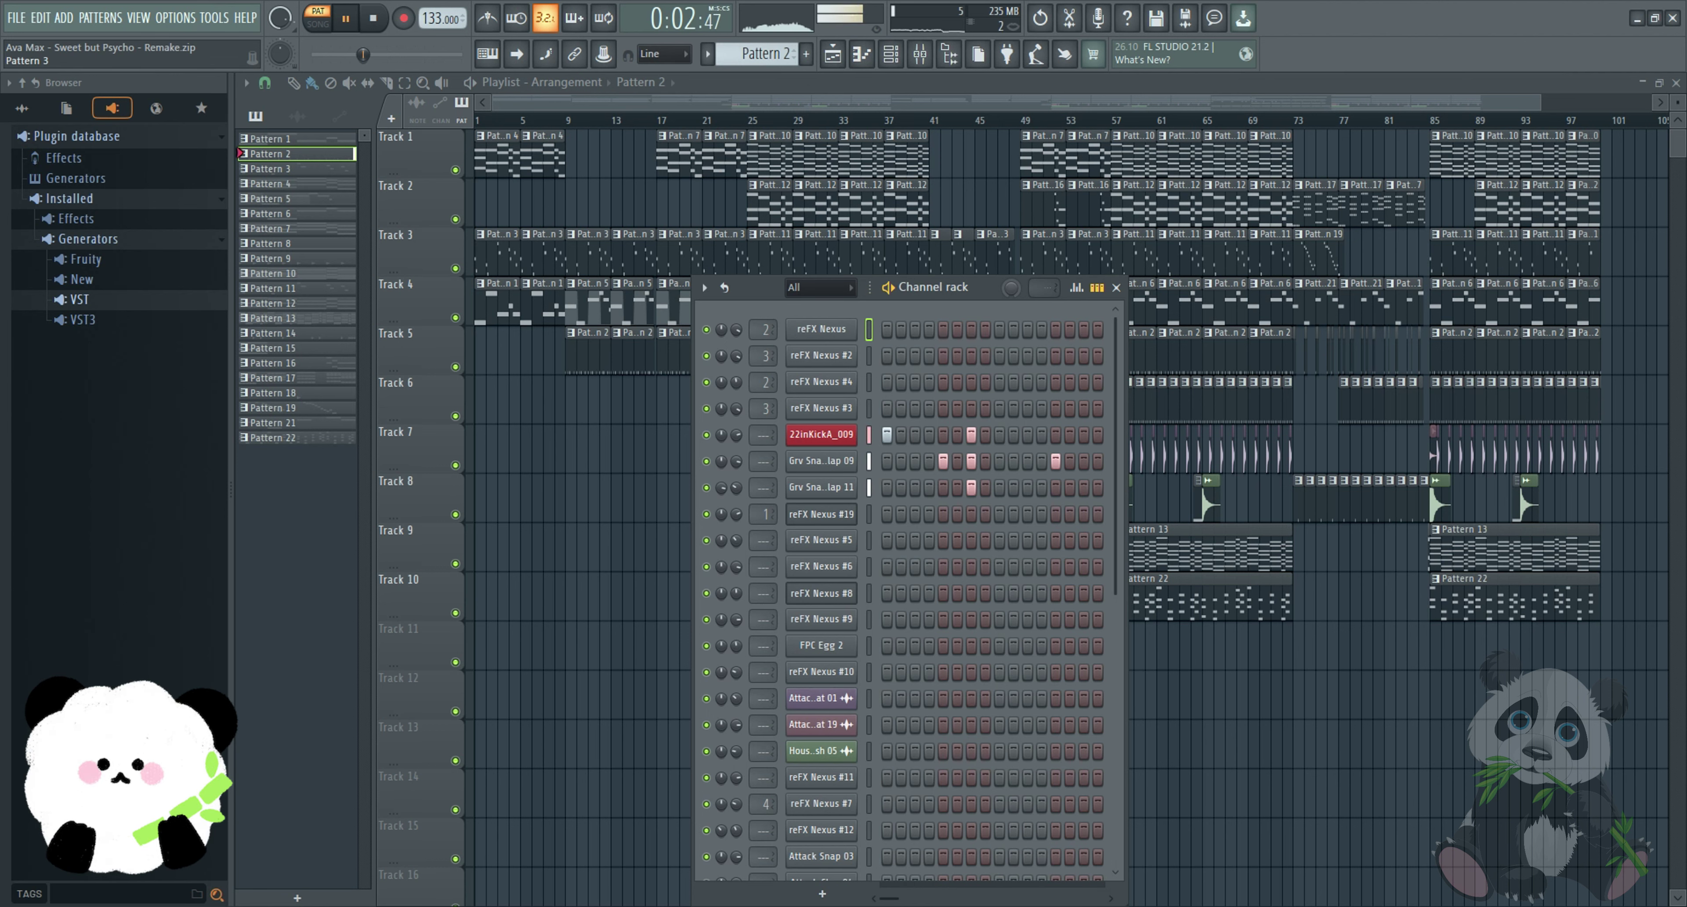
- Examine Pattern 3's reFX Nexus #19 notes in the piano roll, repositioning its window, then close it
key("F6")
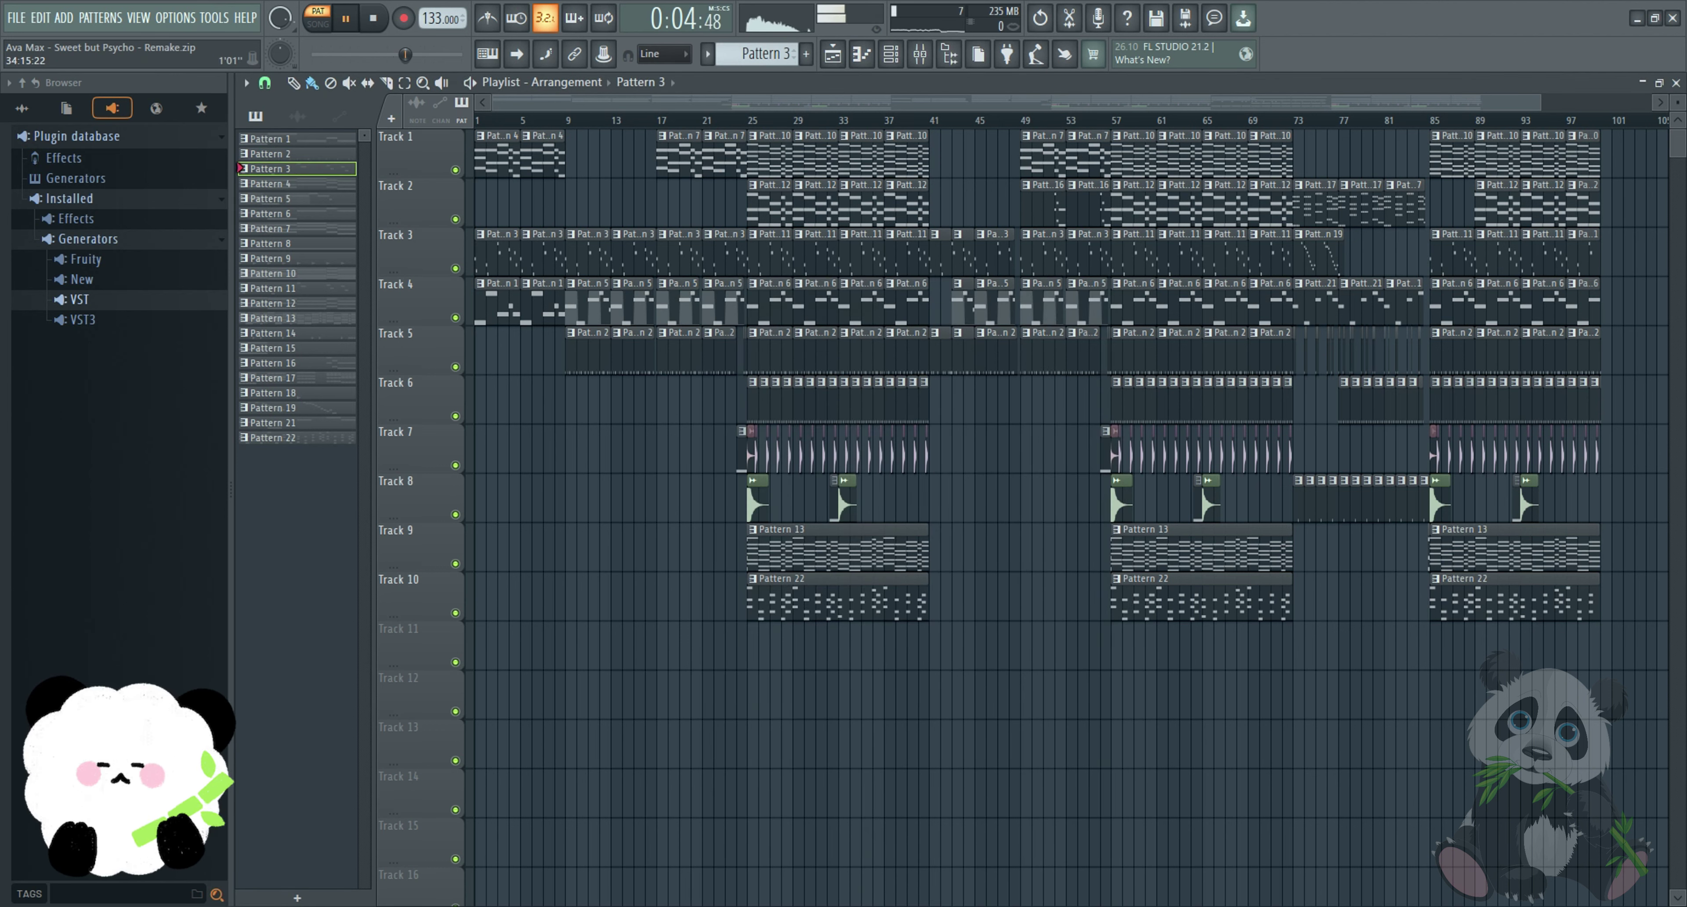
key("F6")
left_click(921, 515)
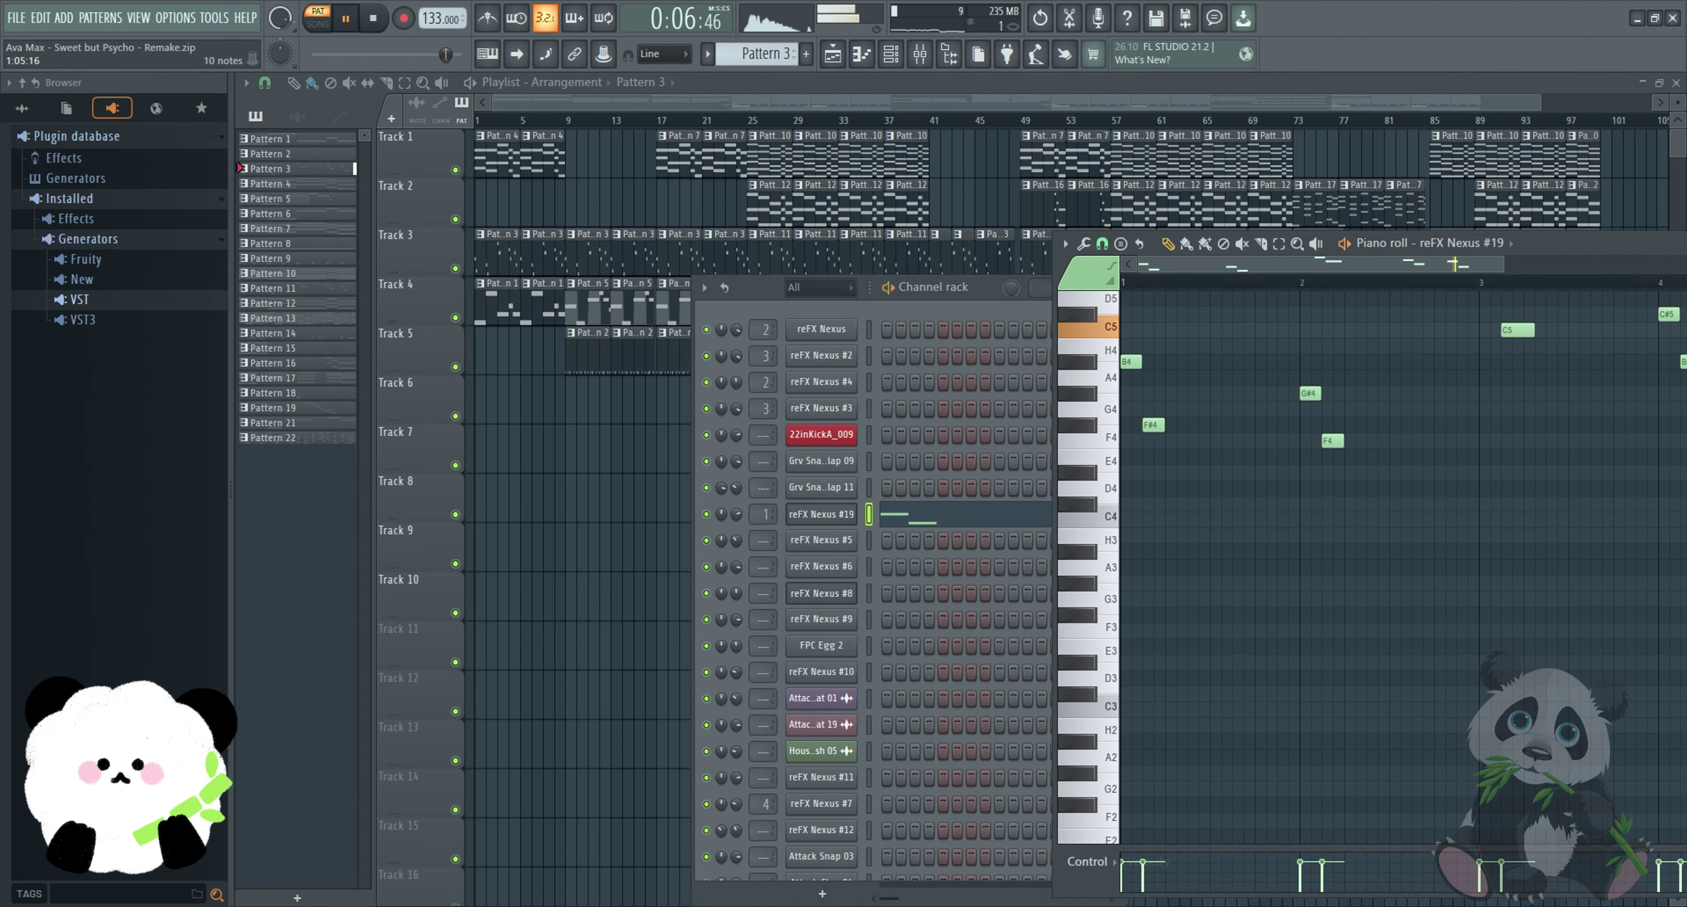
scroll(1402, 566, "up", 4)
left_click_drag(1585, 243, 803, 240)
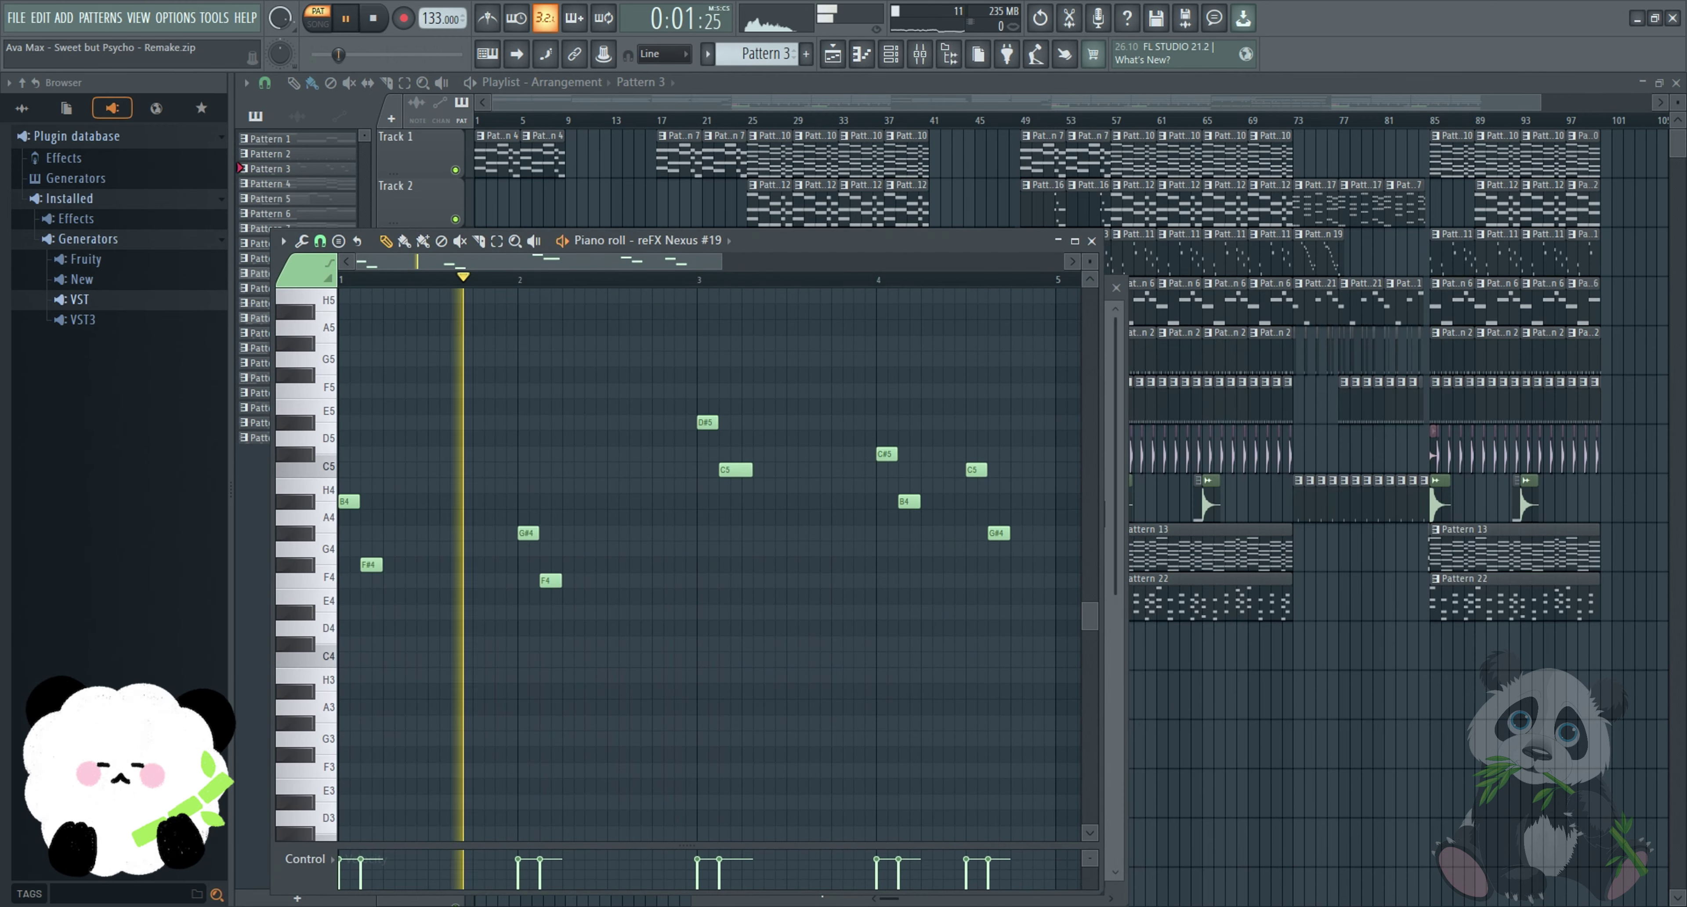
scroll(714, 524, "up", 2)
left_click(1091, 240)
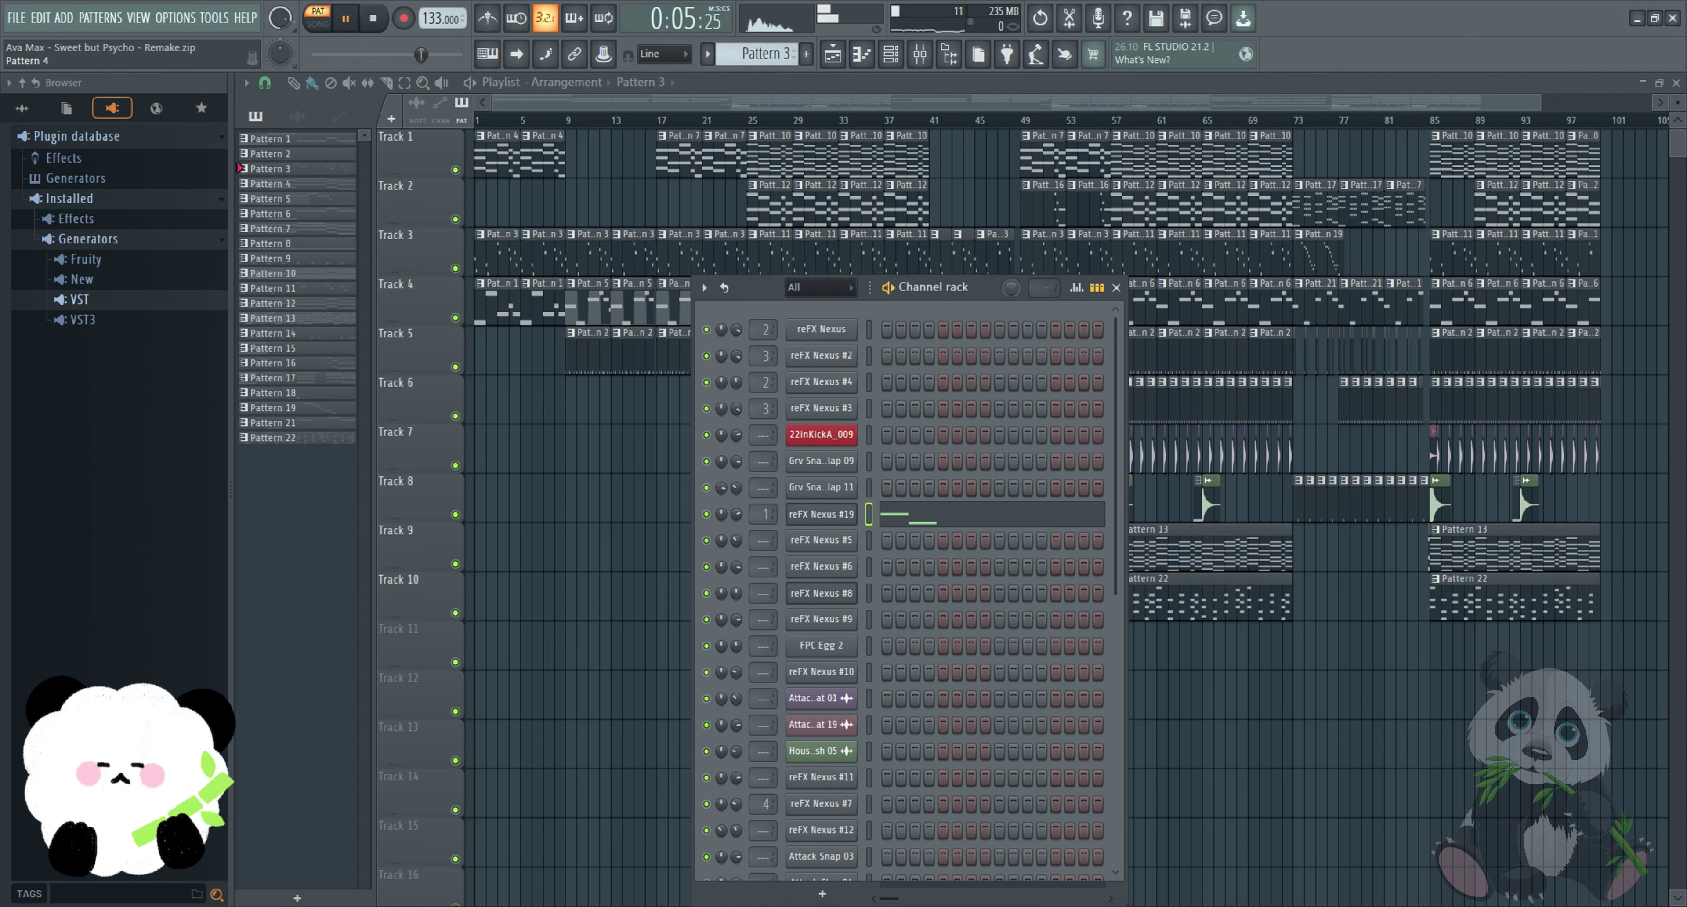
- Select Pattern 4 and examine its reFX Nexus #5 chords in the piano roll, moving the window clear of the pattern list
left_click(271, 184)
left_click(891, 54)
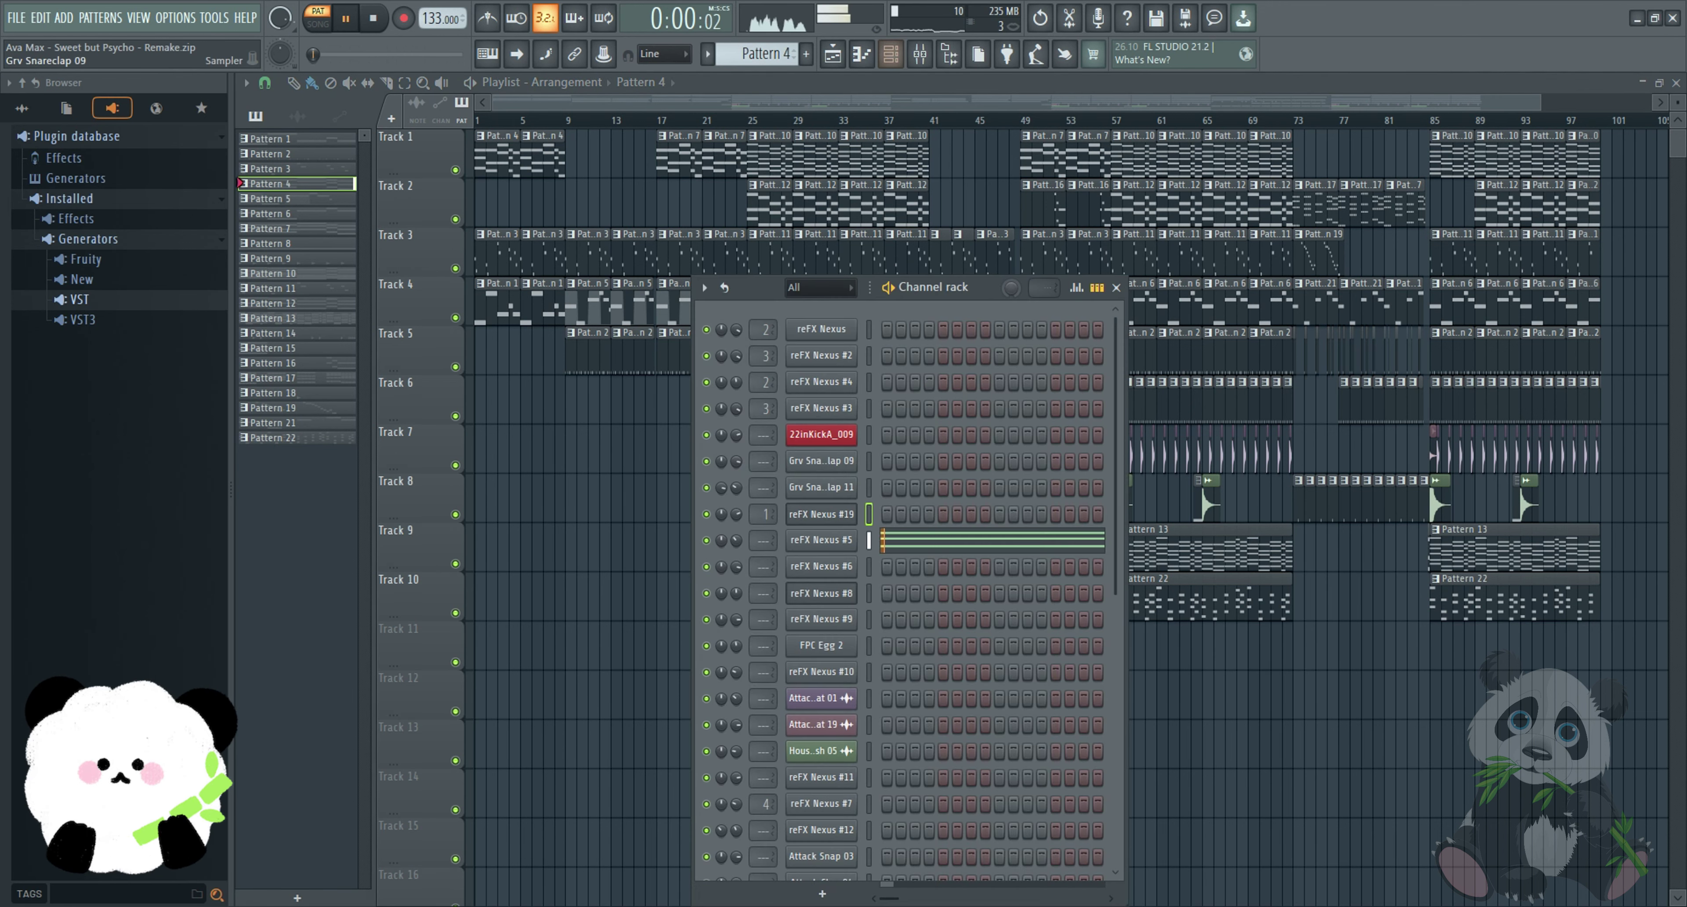
left_click(926, 540)
scroll(964, 422, "up", 3)
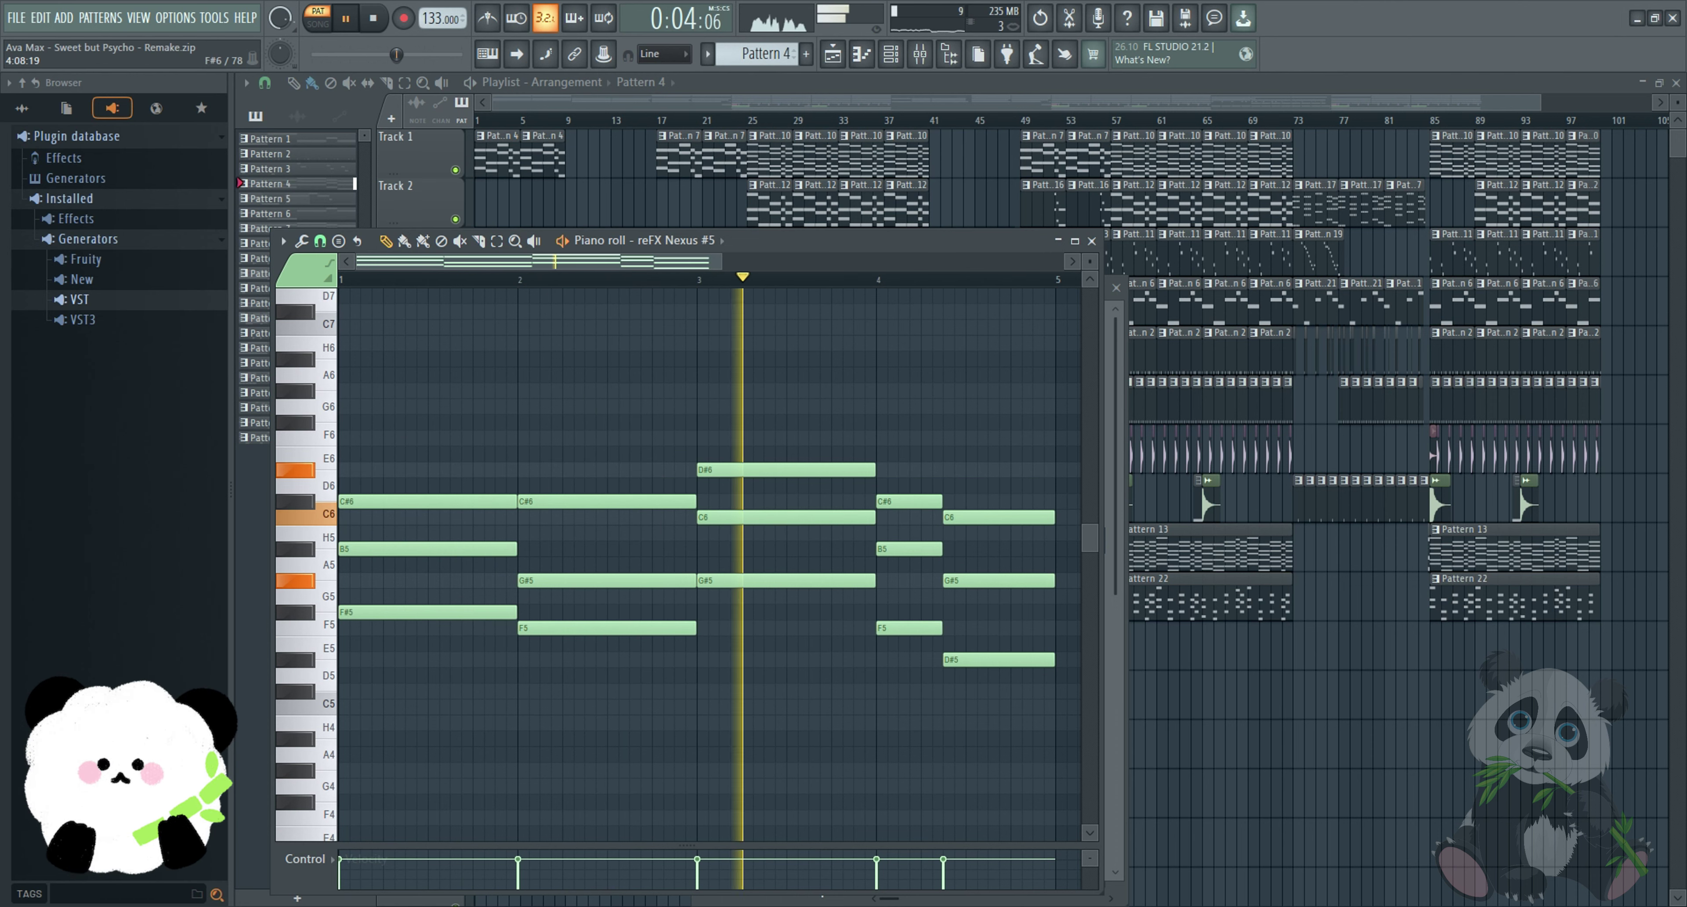
left_click_drag(812, 240, 1195, 216)
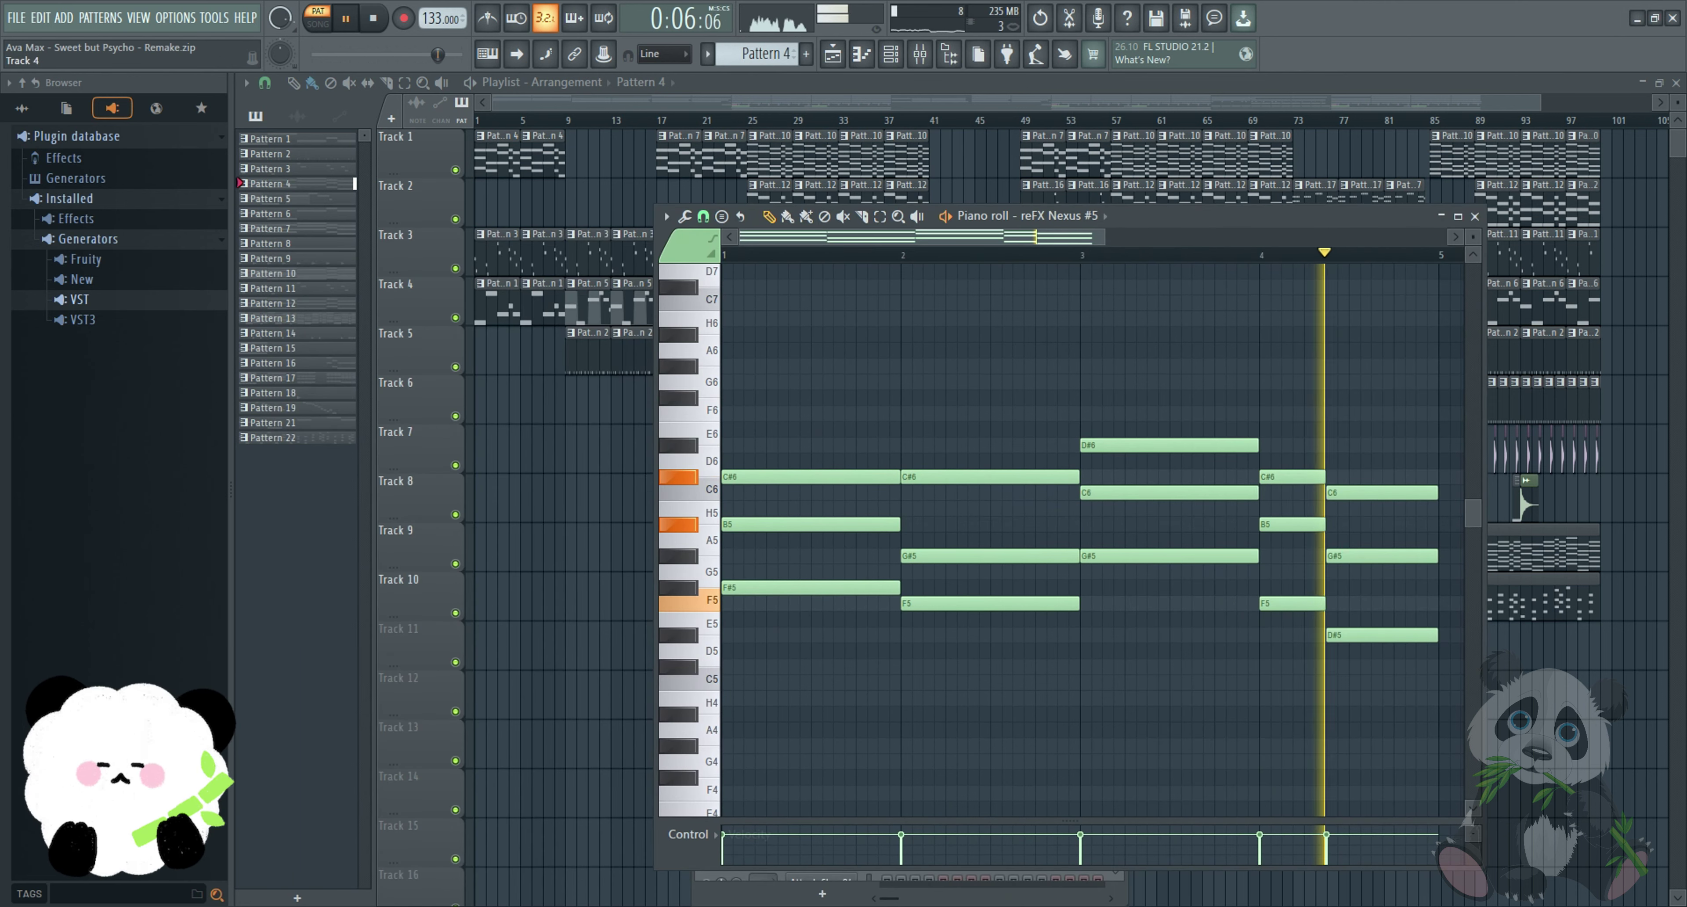
- Select Pattern 5, check the reFX Nexus #2 plugin preset, and examine that channel's bass notes in the piano roll
left_click(282, 199)
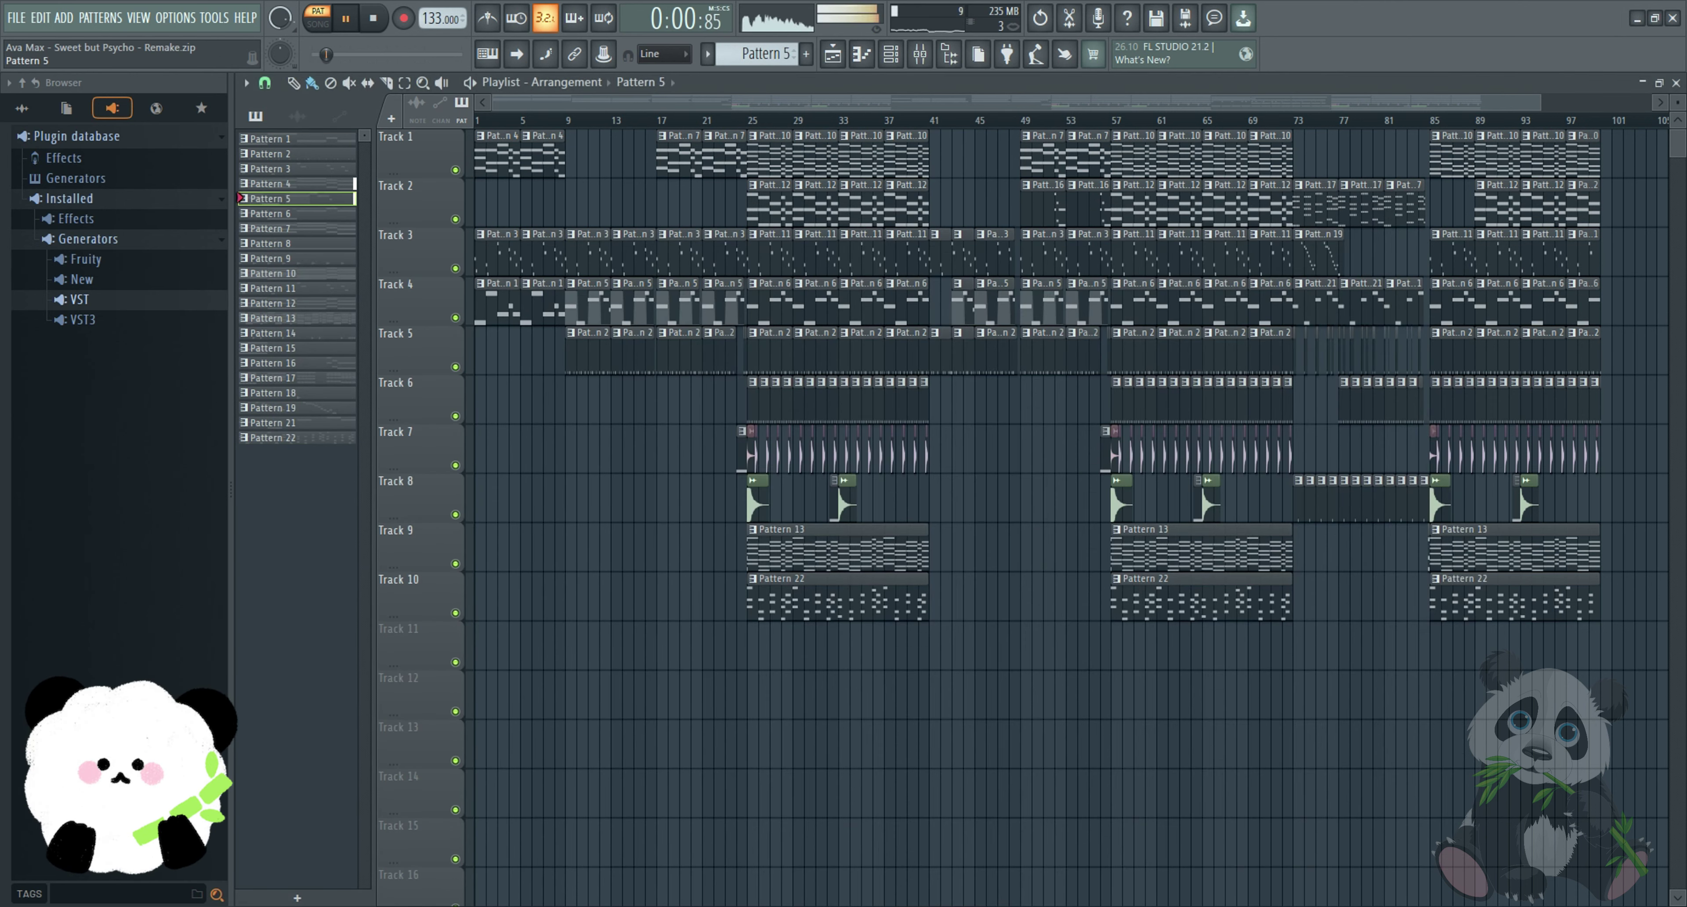
left_click(890, 53)
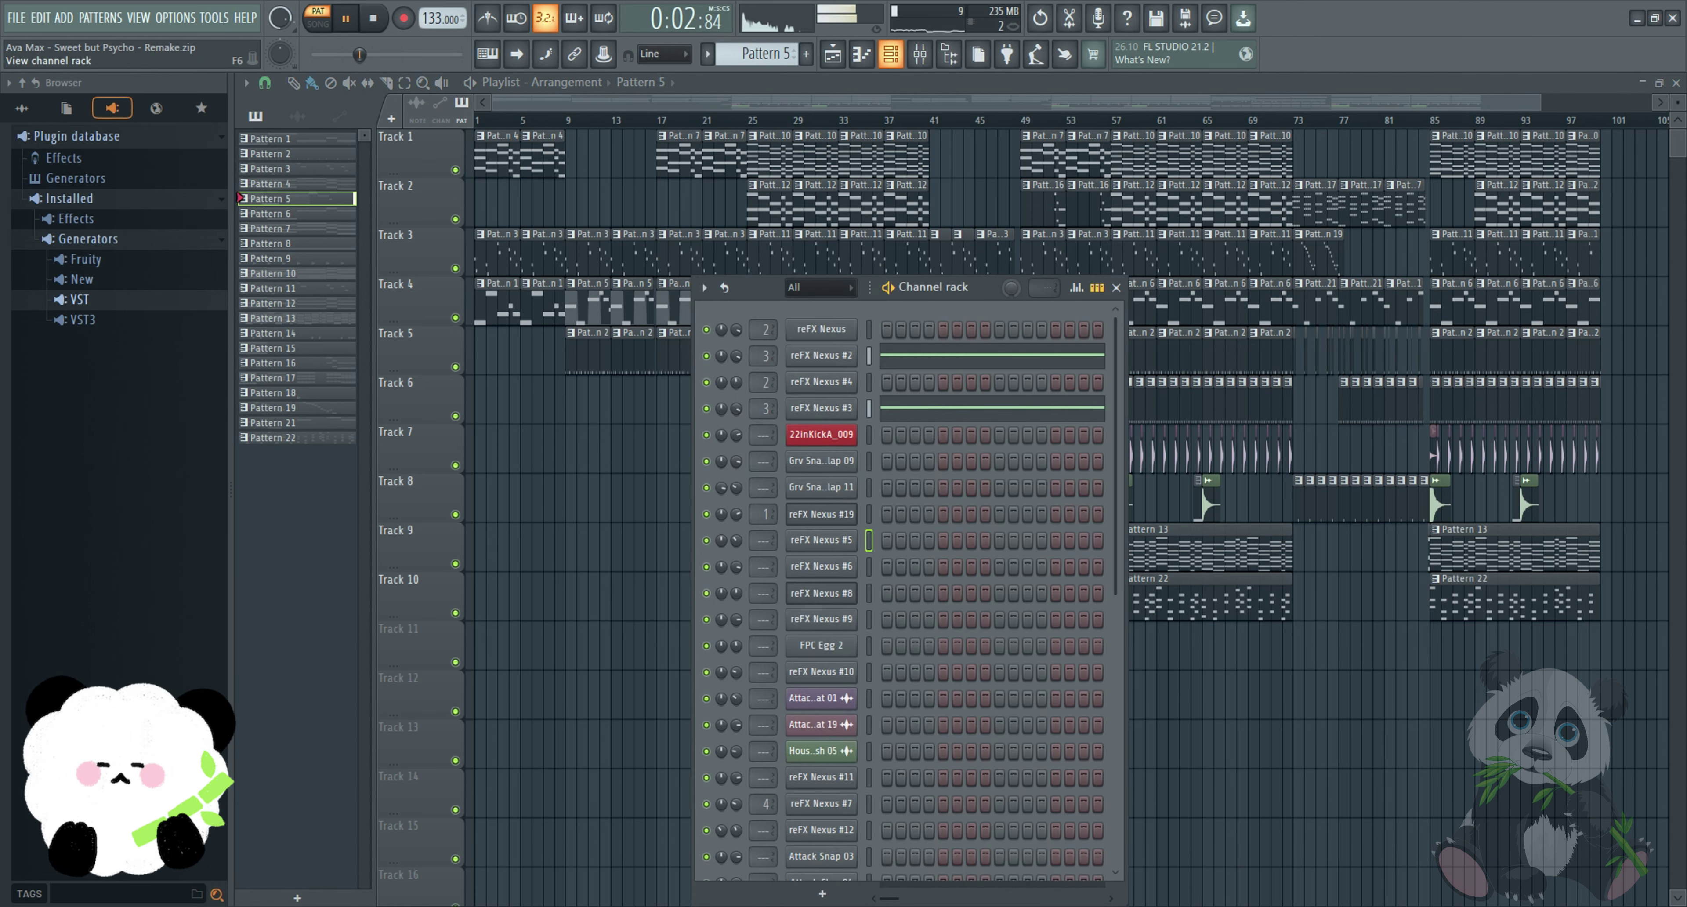
left_click(821, 355)
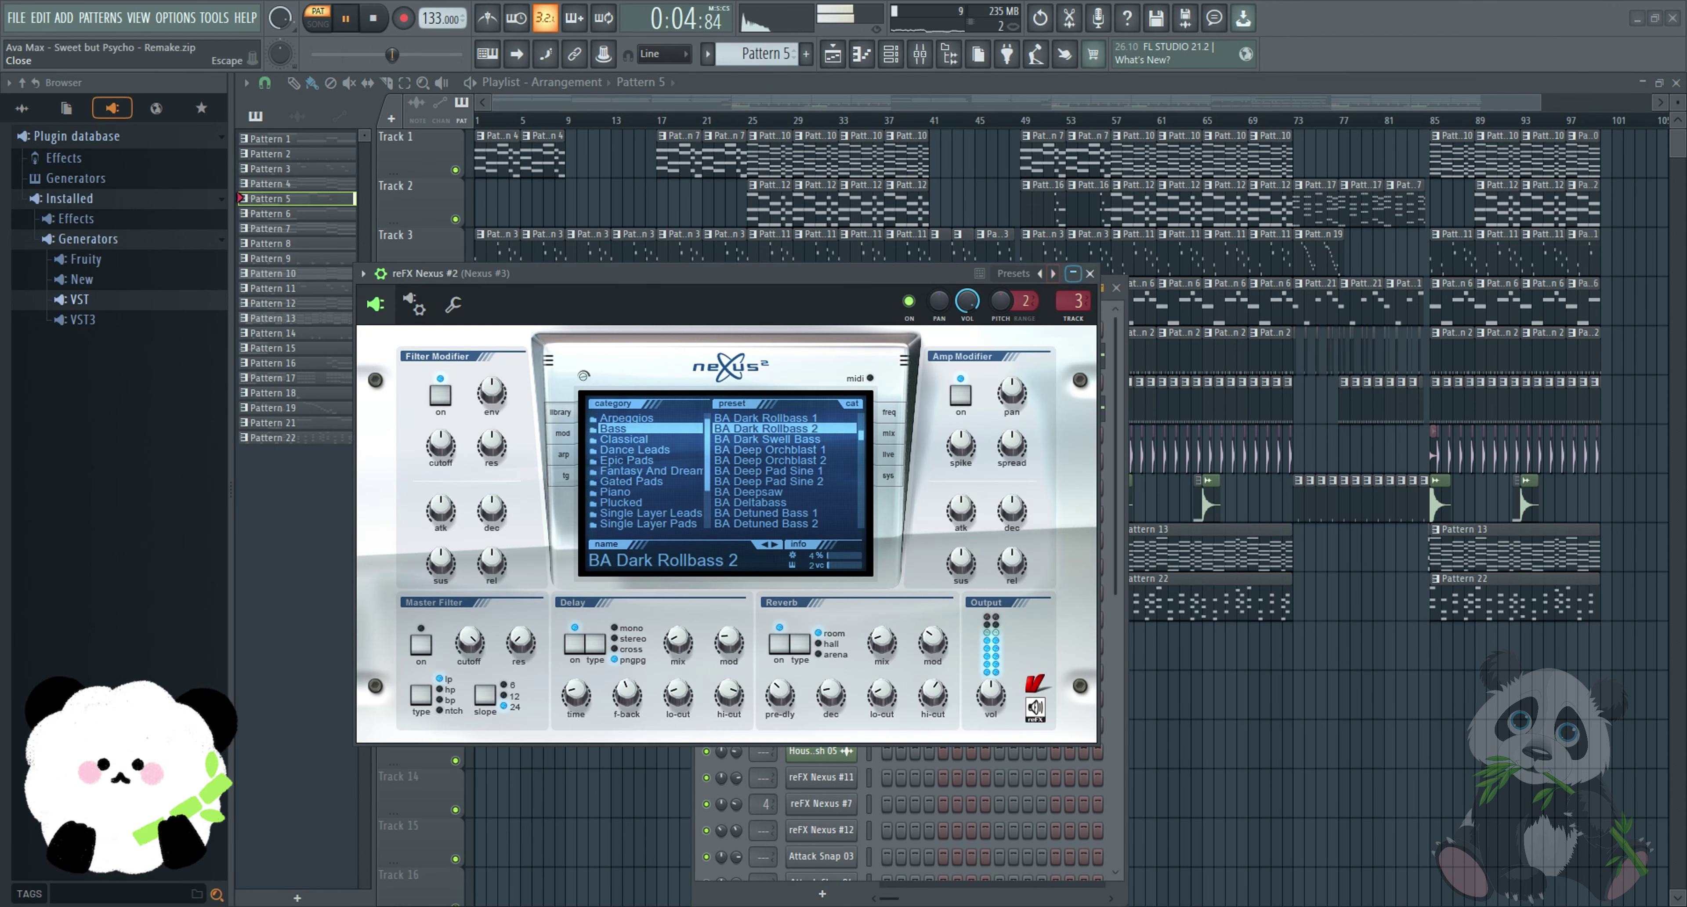
left_click(1089, 273)
left_click(1048, 355)
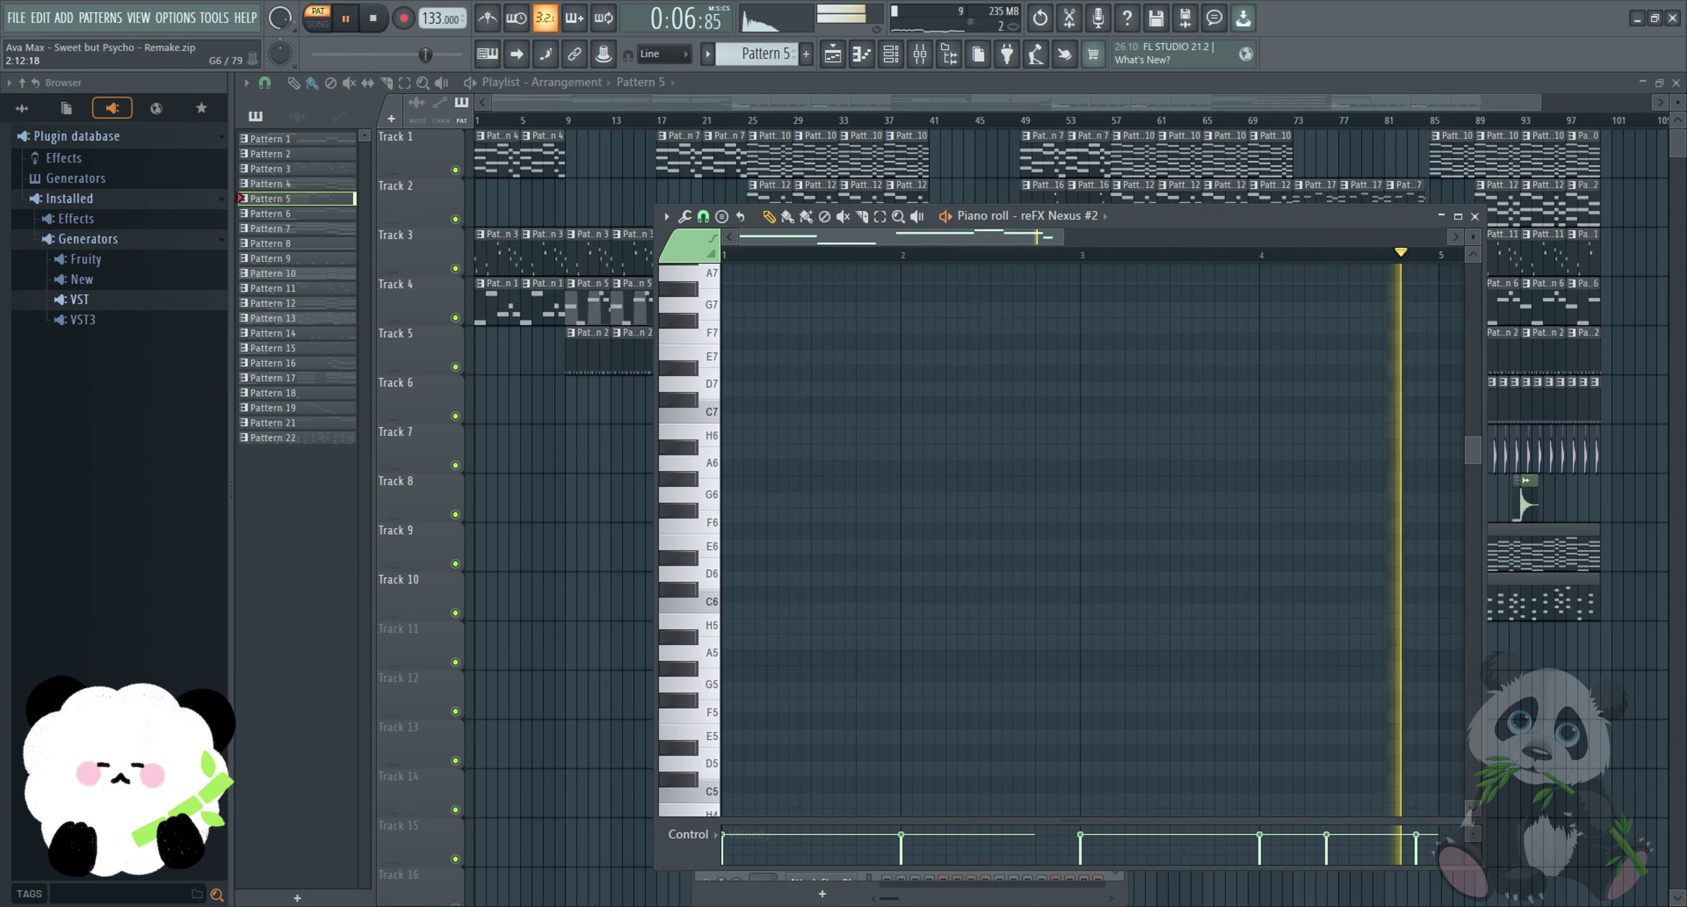
scroll(1032, 511, "down", 6)
scroll(1032, 511, "down", 1)
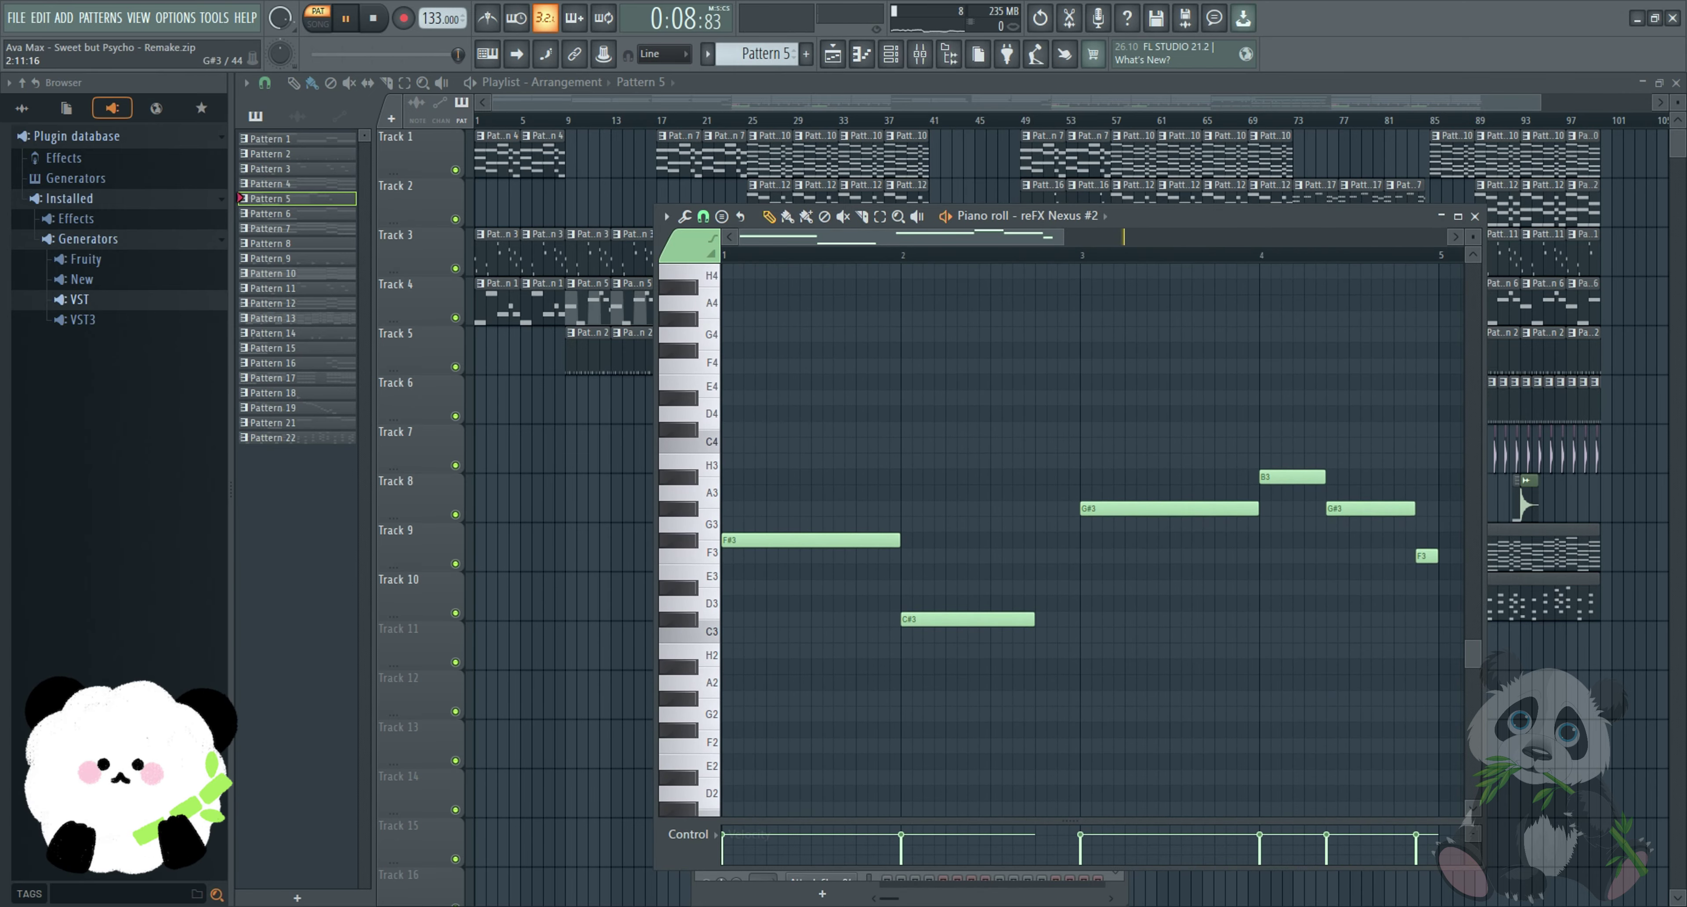
- Select Pattern 6 and inspect its reFX Nexus #4 channel from the channel rack
left_click(272, 213)
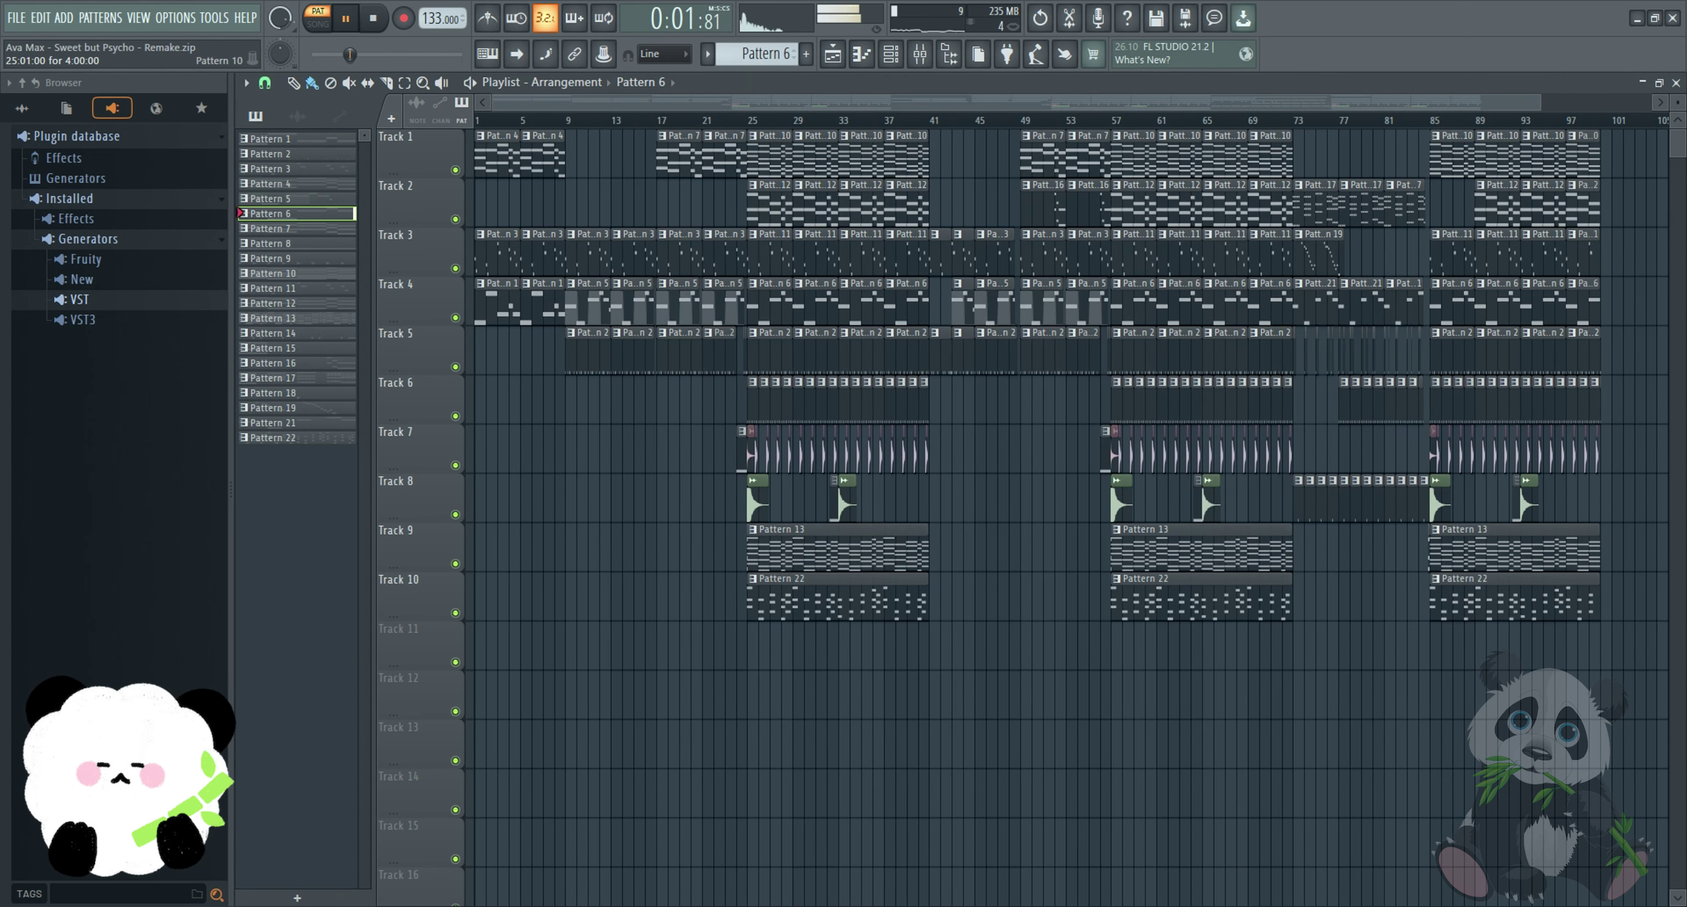
left_click(891, 53)
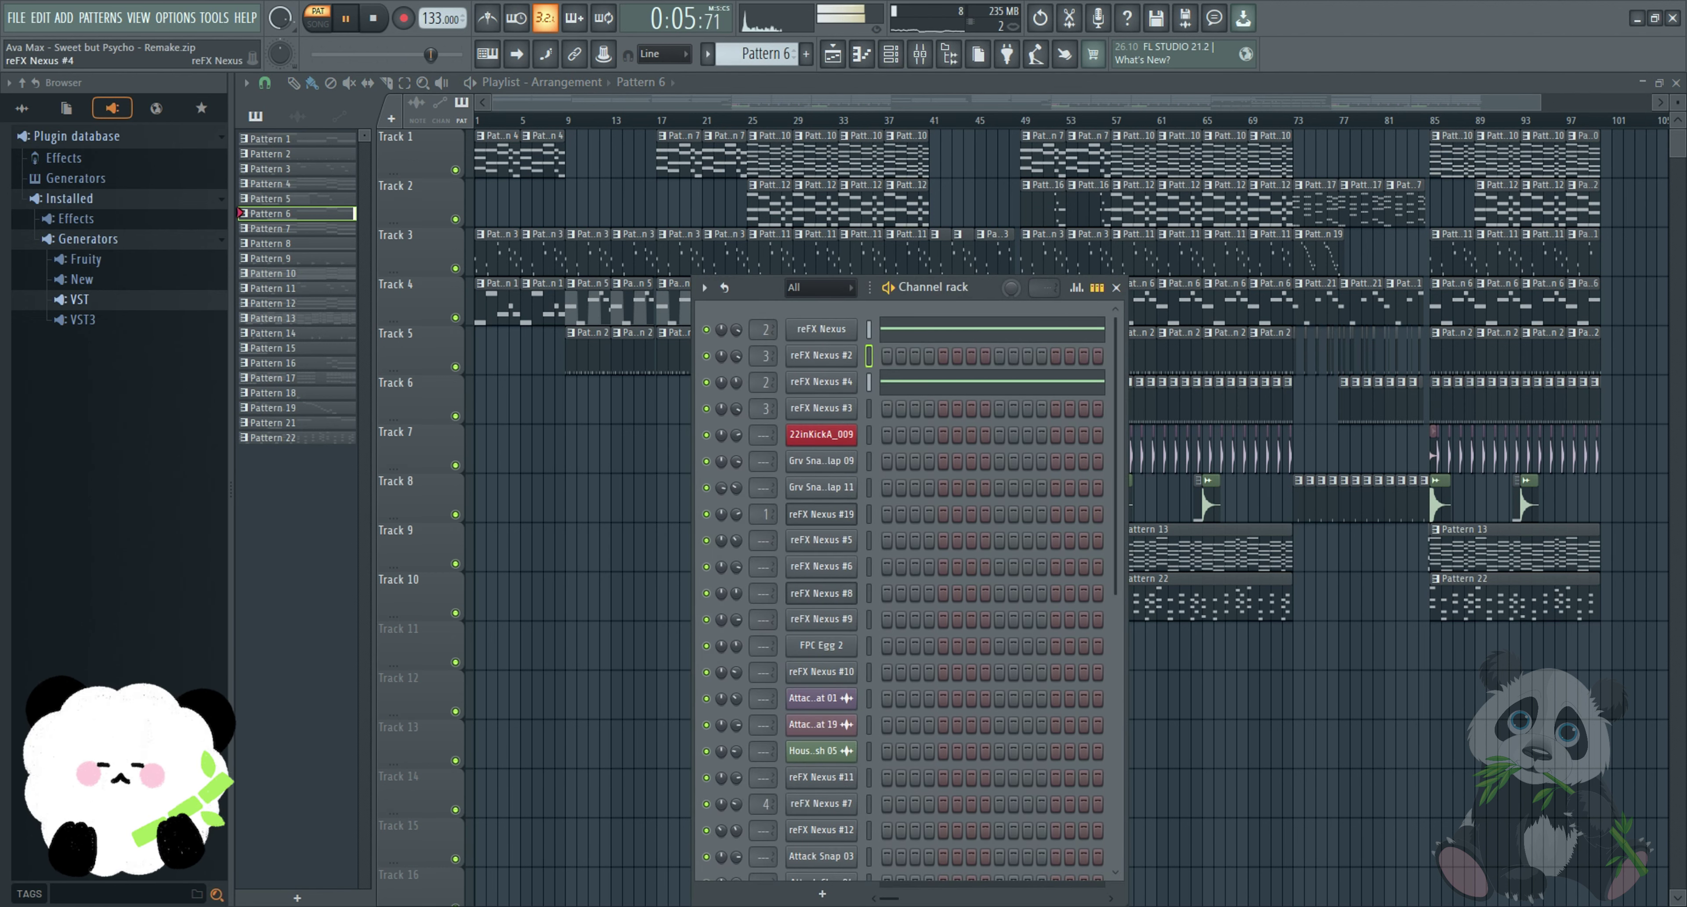
left_click(821, 381)
key("F5")
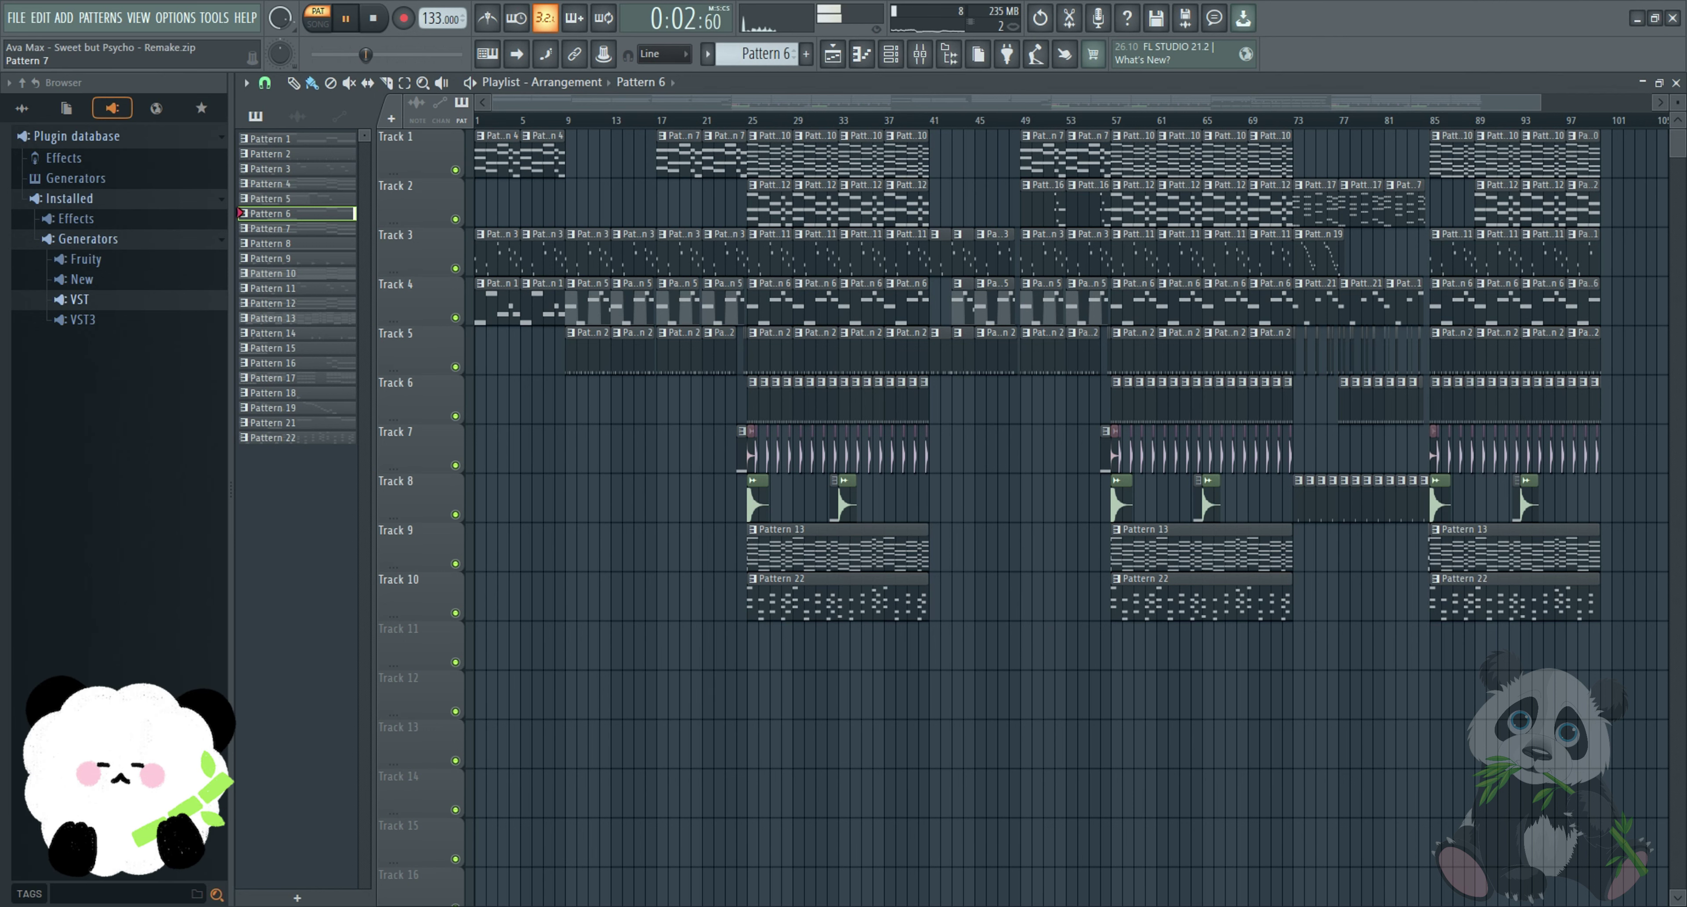
- Examine the piano roll notes of Pattern 7's reFX Nexus #6 and Pattern 8's reFX Nexus #9
double_click(288, 229)
scroll(1156, 651, "up", 3)
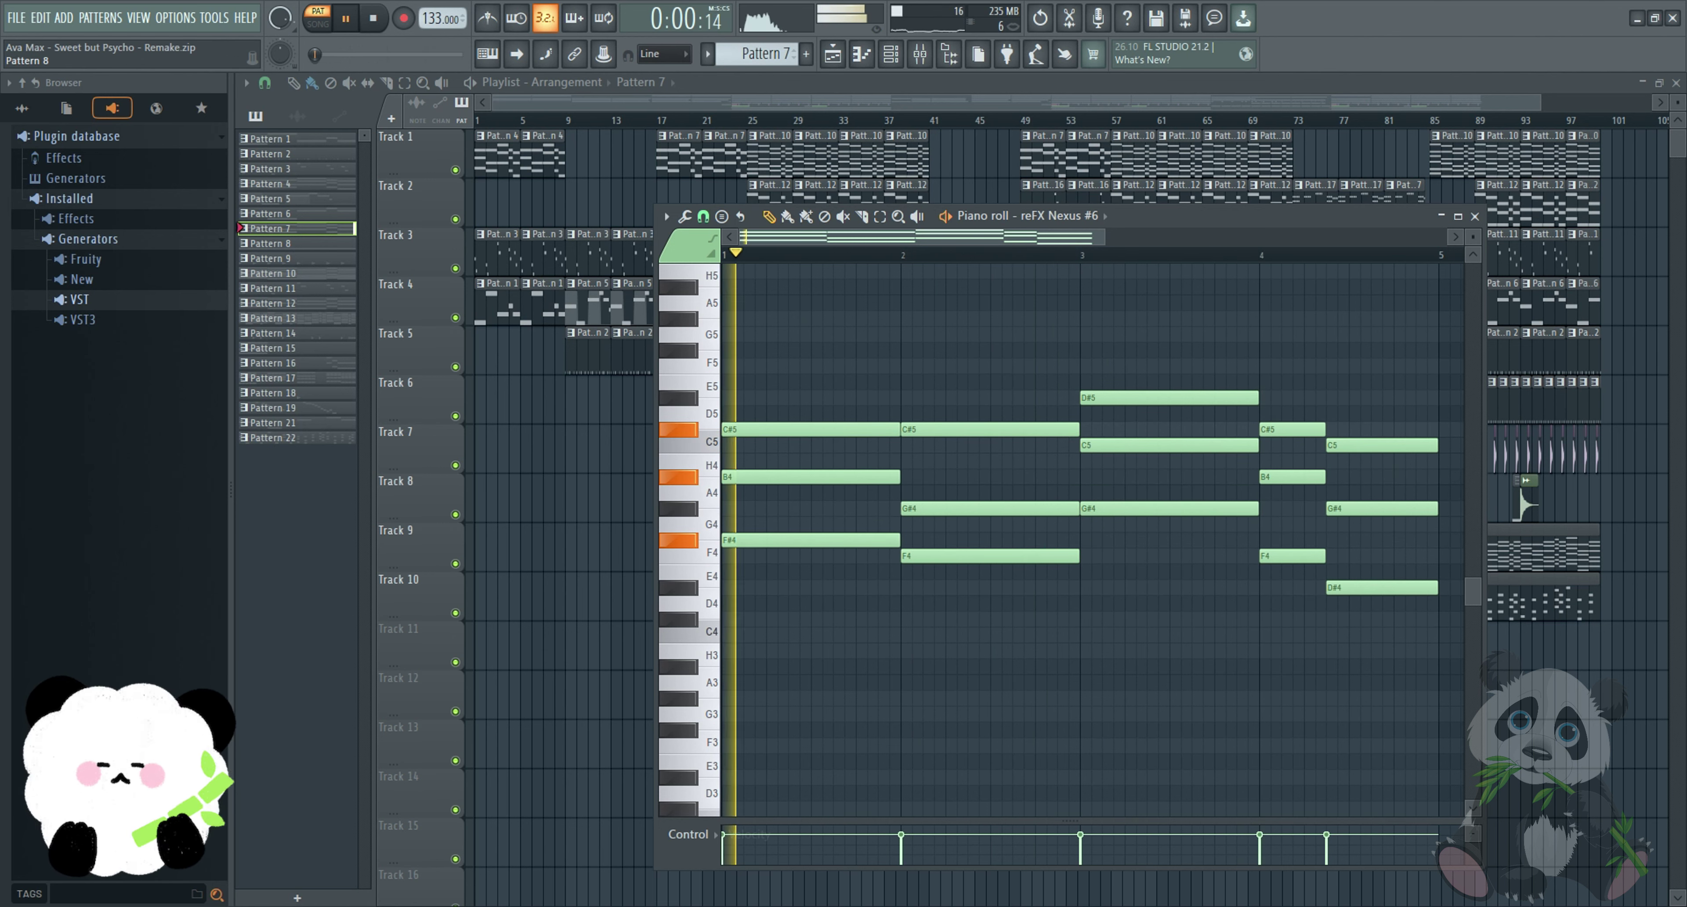
left_click(282, 244)
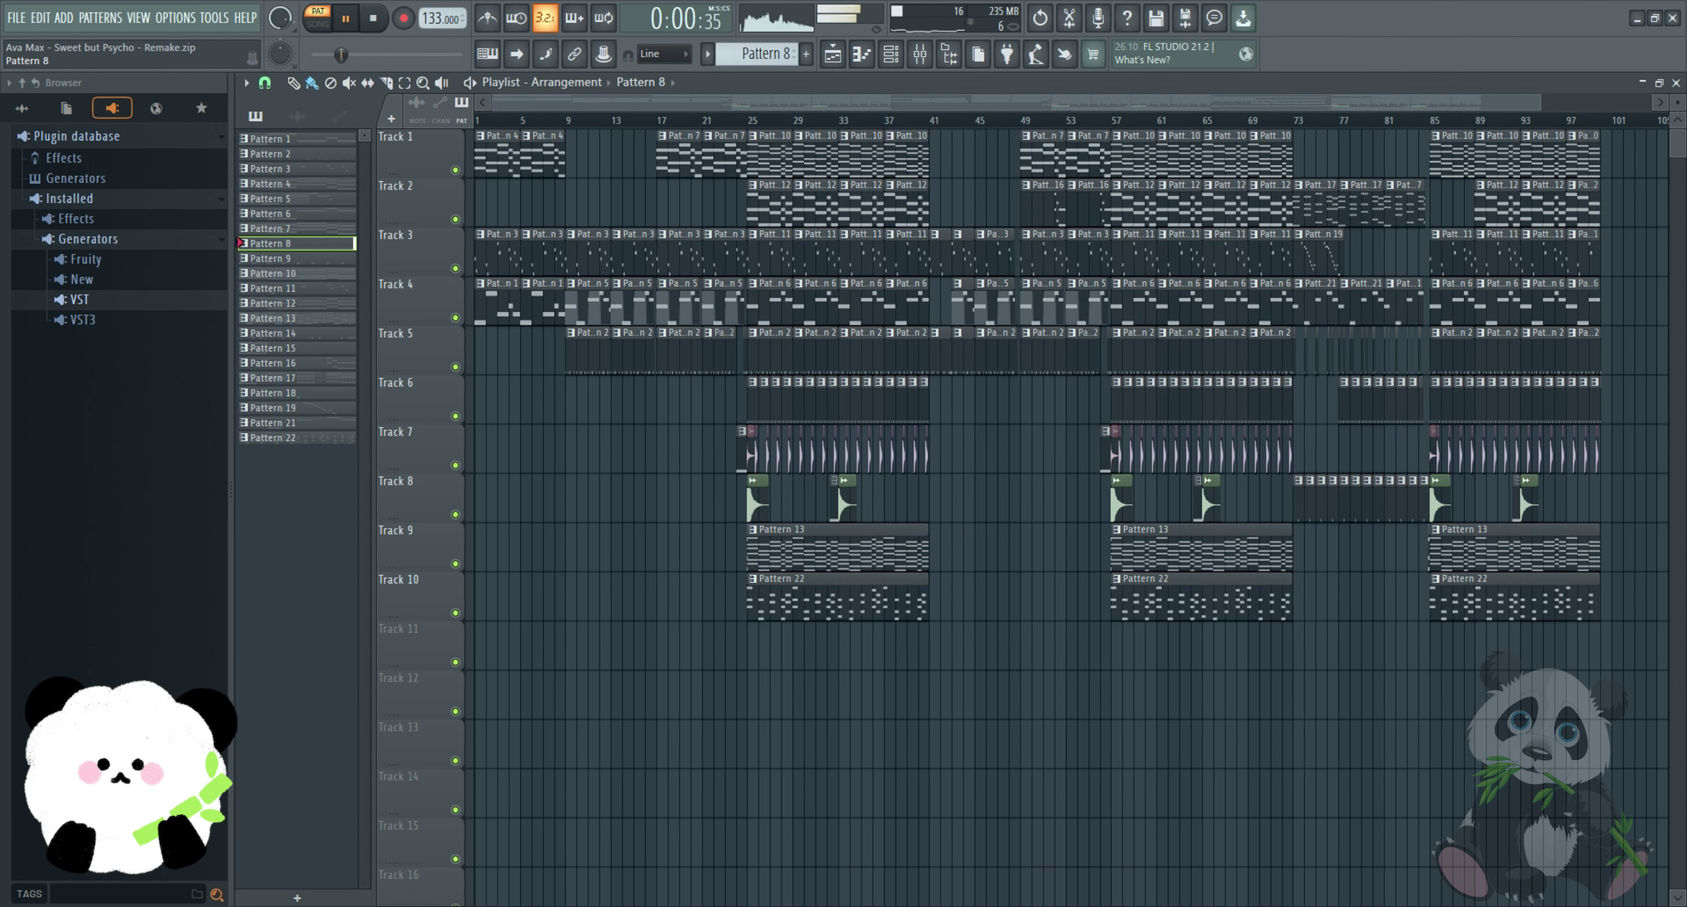
key("F7")
scroll(1070, 541, "up", 3)
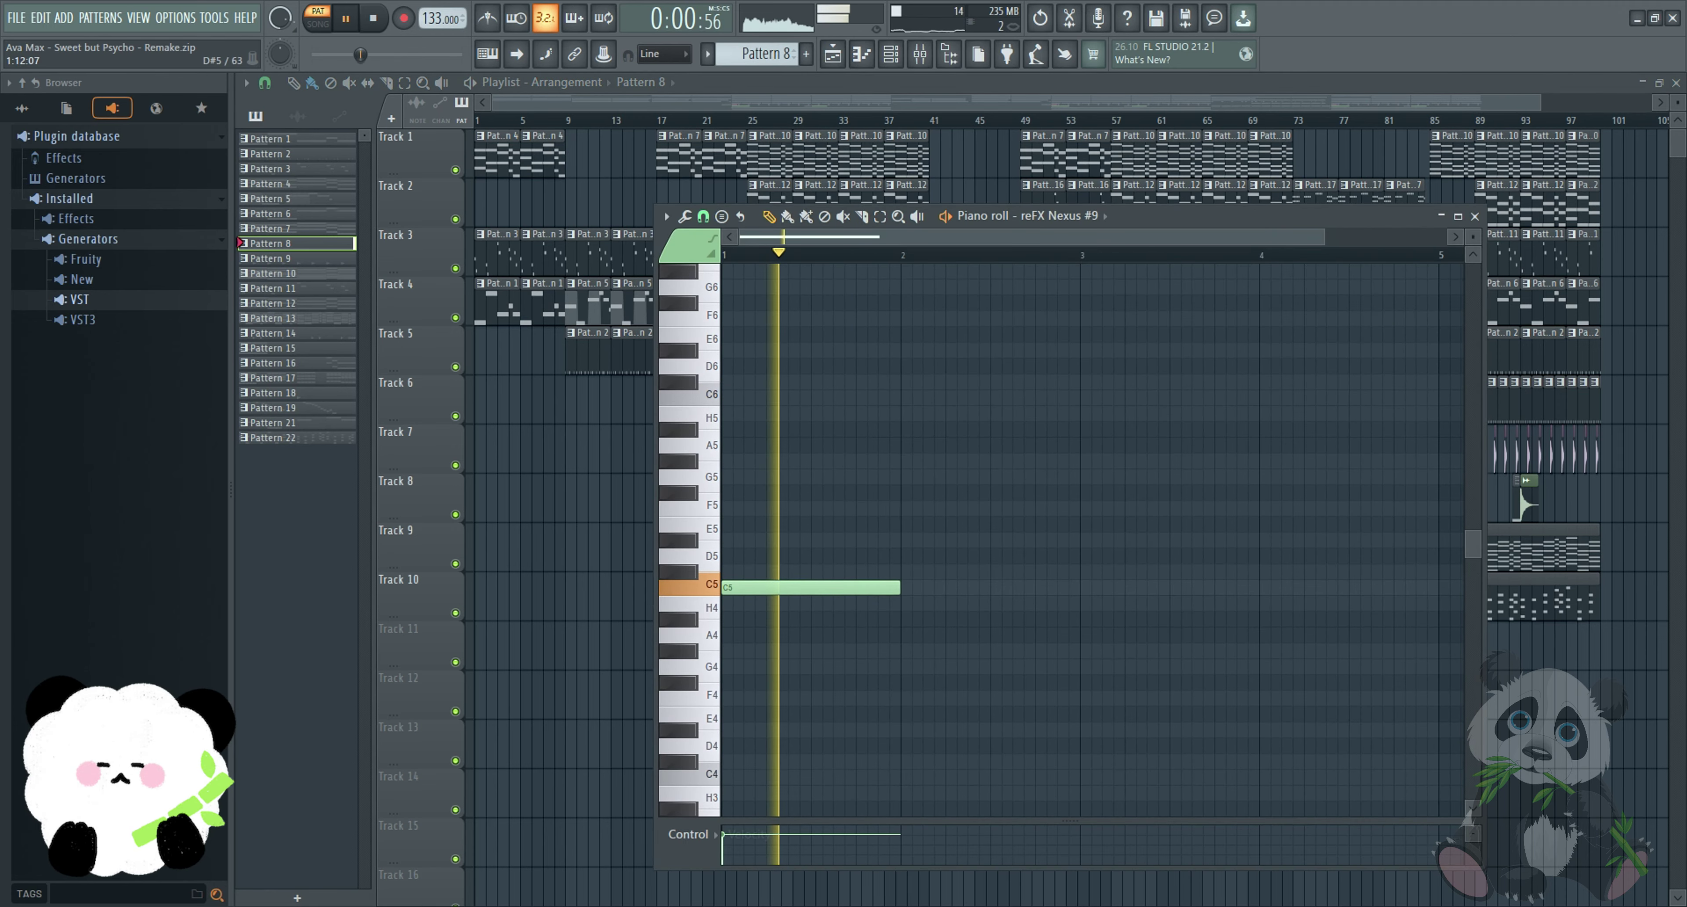
- Select Pattern 9 and examine its FPC Egg 2 hits in the piano roll and in the channel rack
left_click(282, 259)
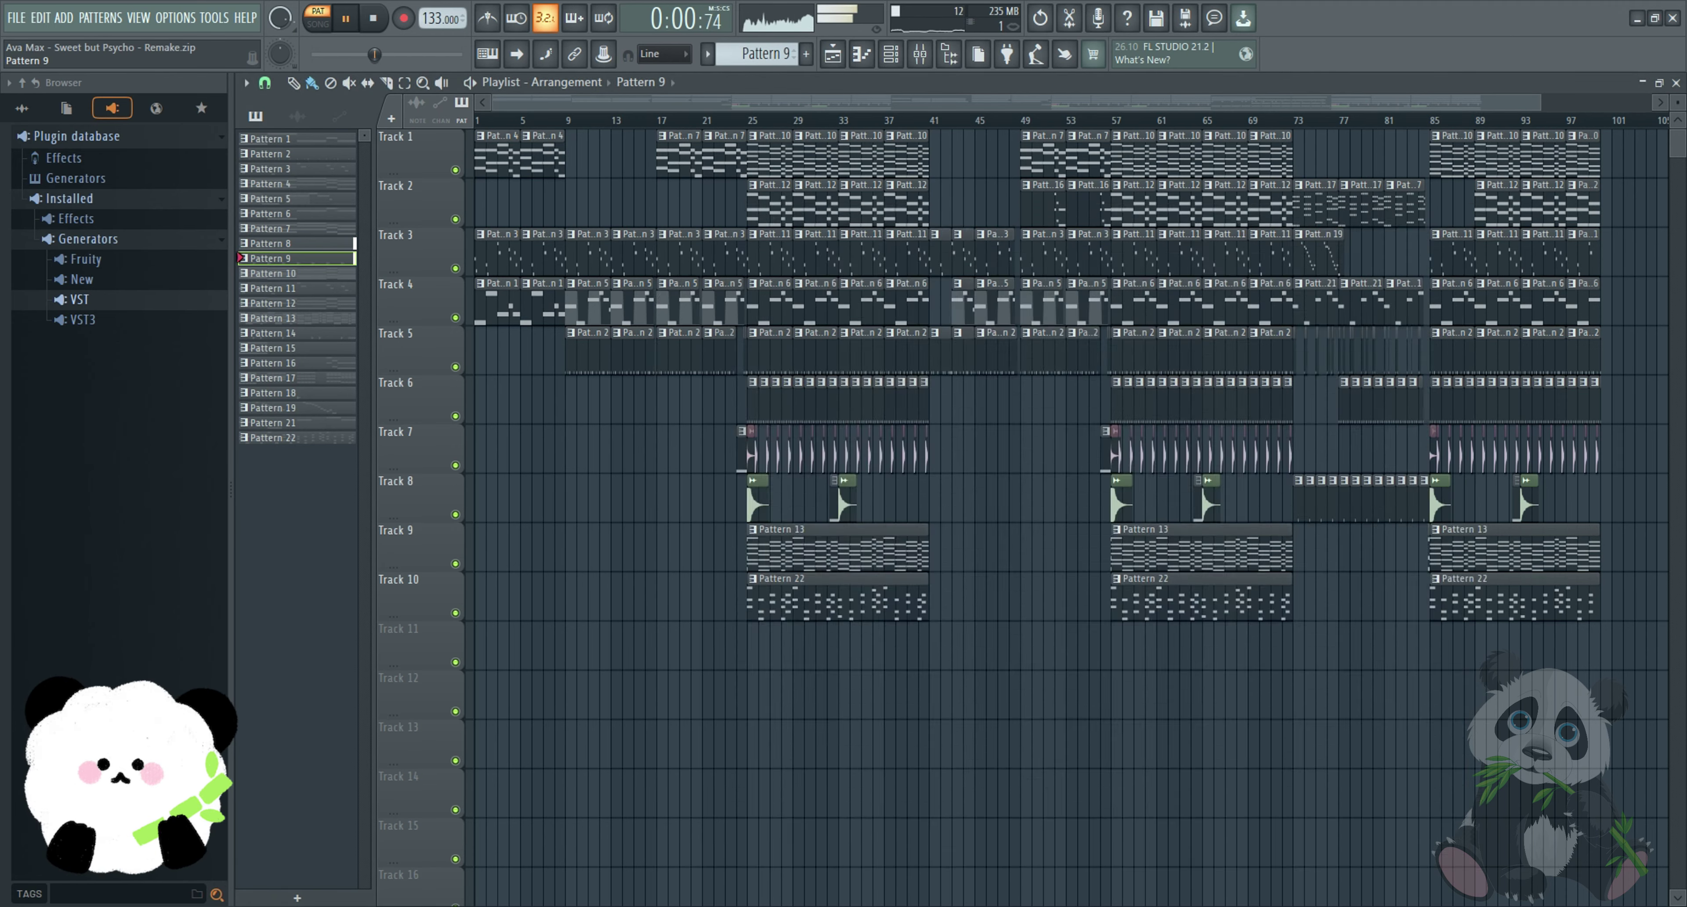
key("F7")
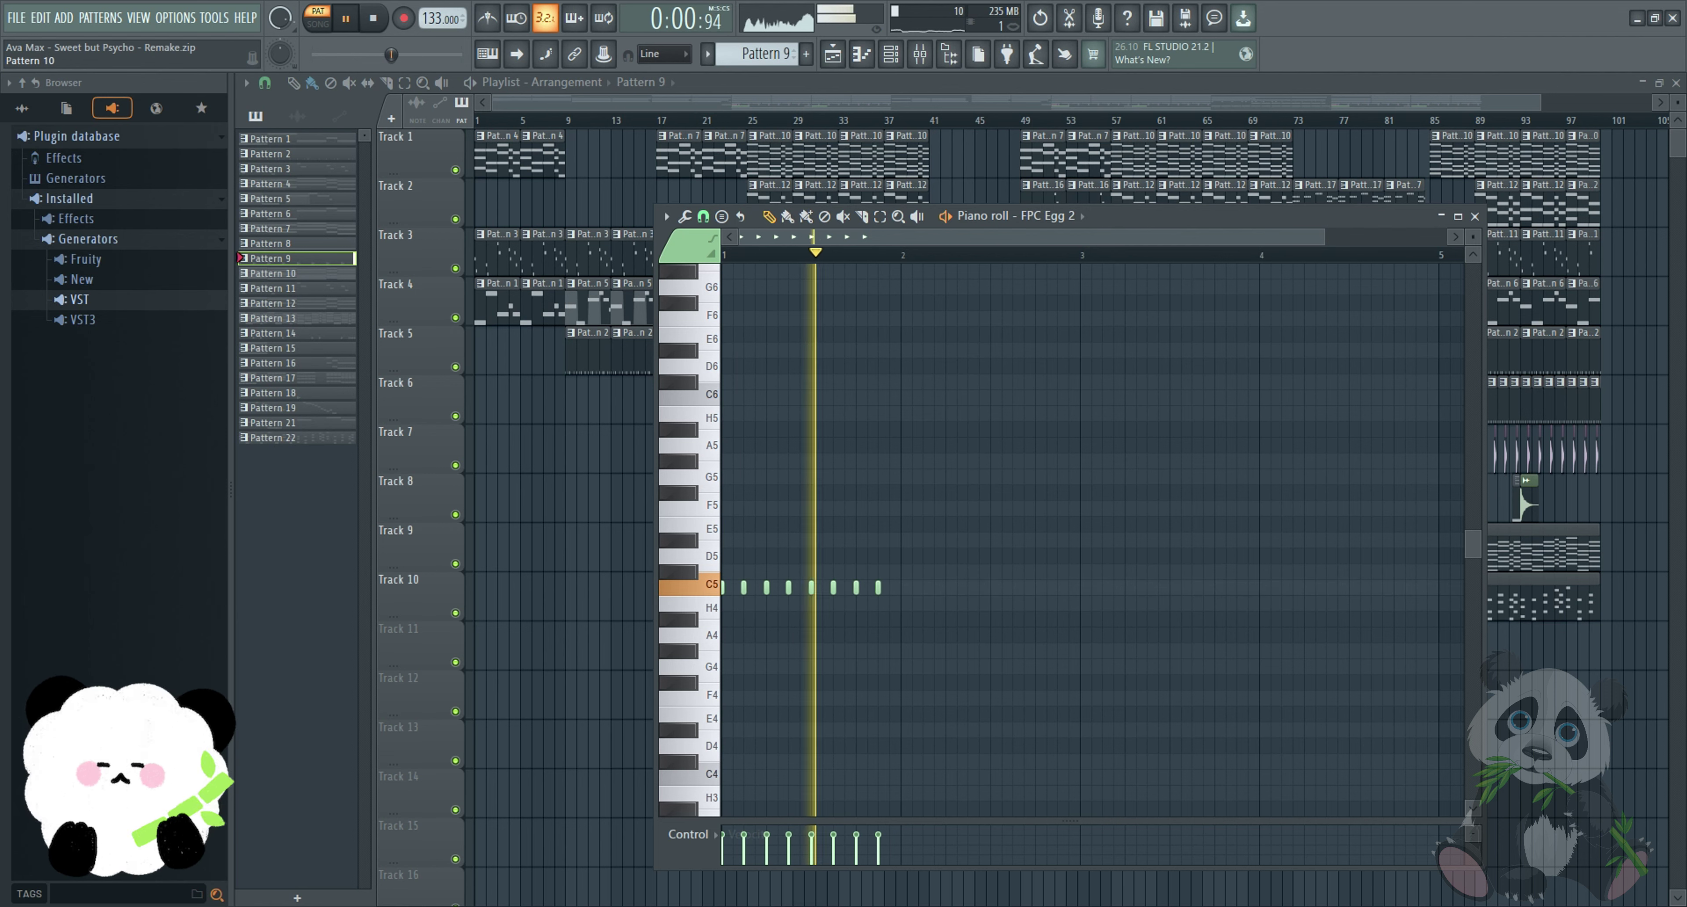
left_click(891, 53)
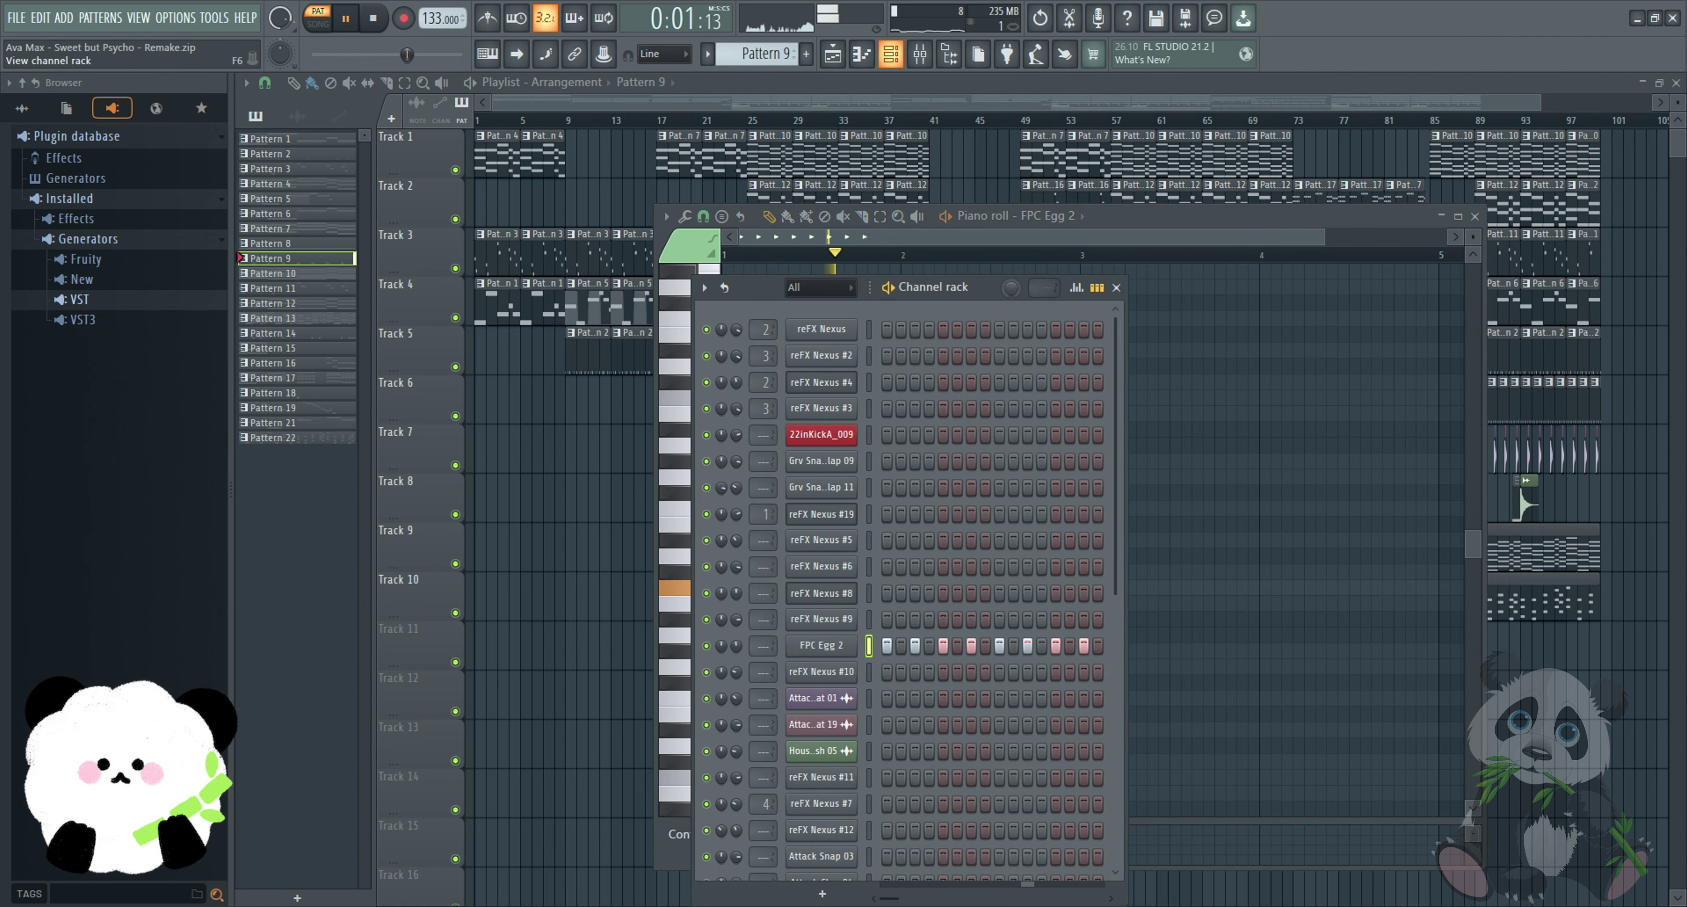
- Select Pattern 10, examine its reFX Nexus #5 chords in the piano roll, and close the piano roll
left_click(282, 273)
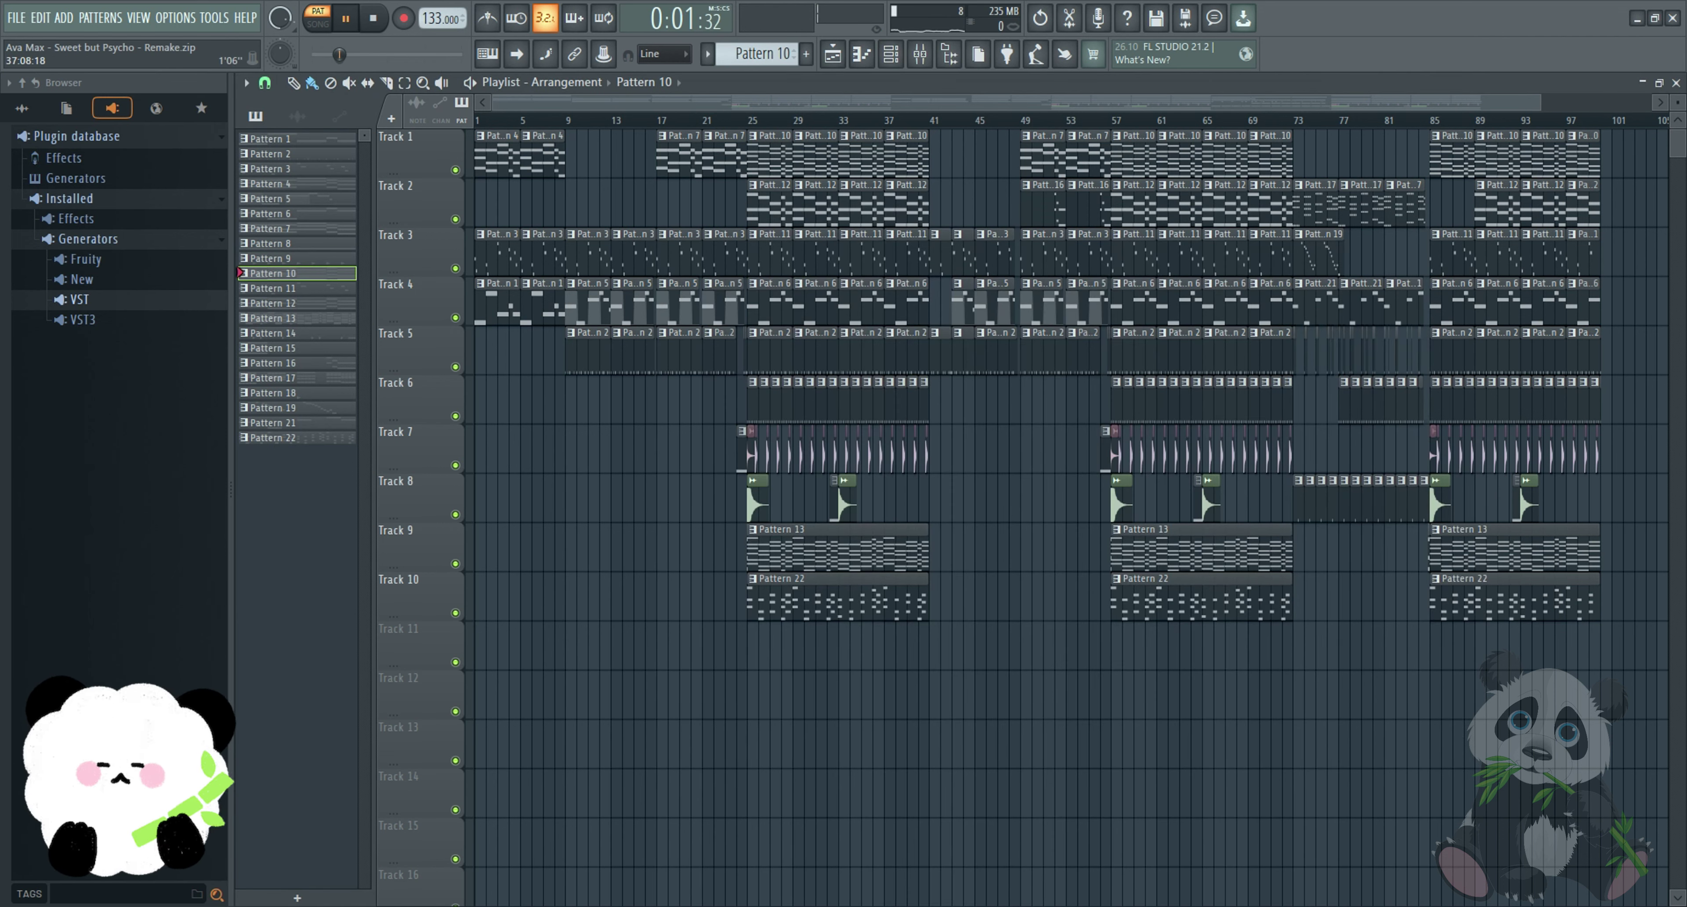
left_click(890, 54)
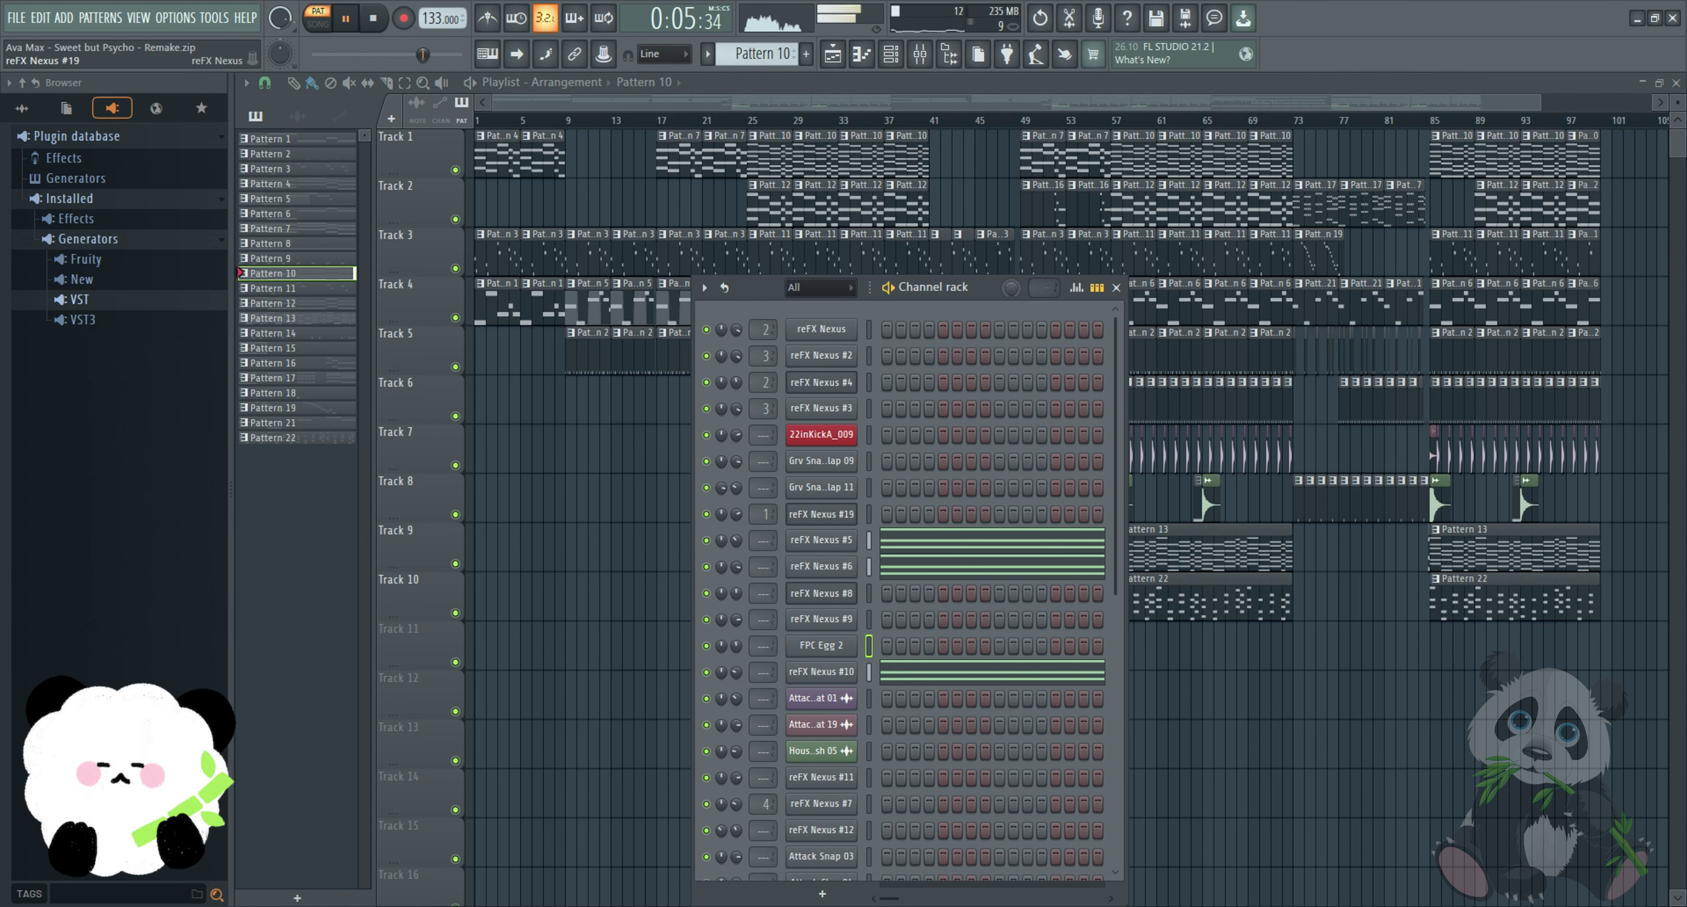
left_click(993, 539)
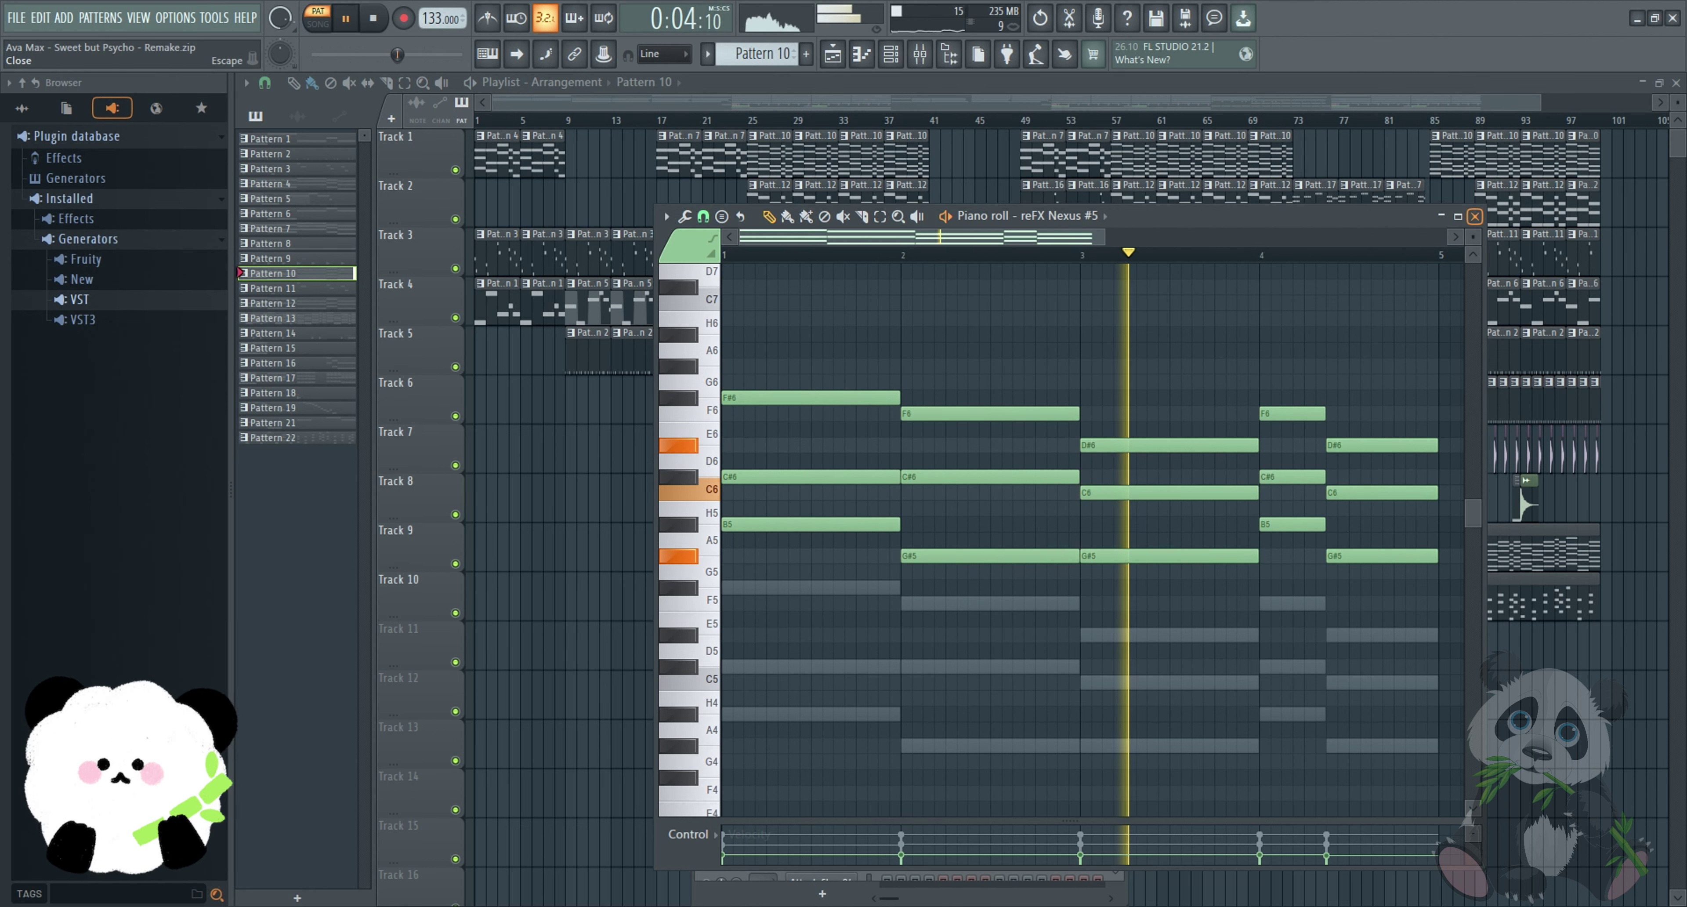
left_click(1475, 216)
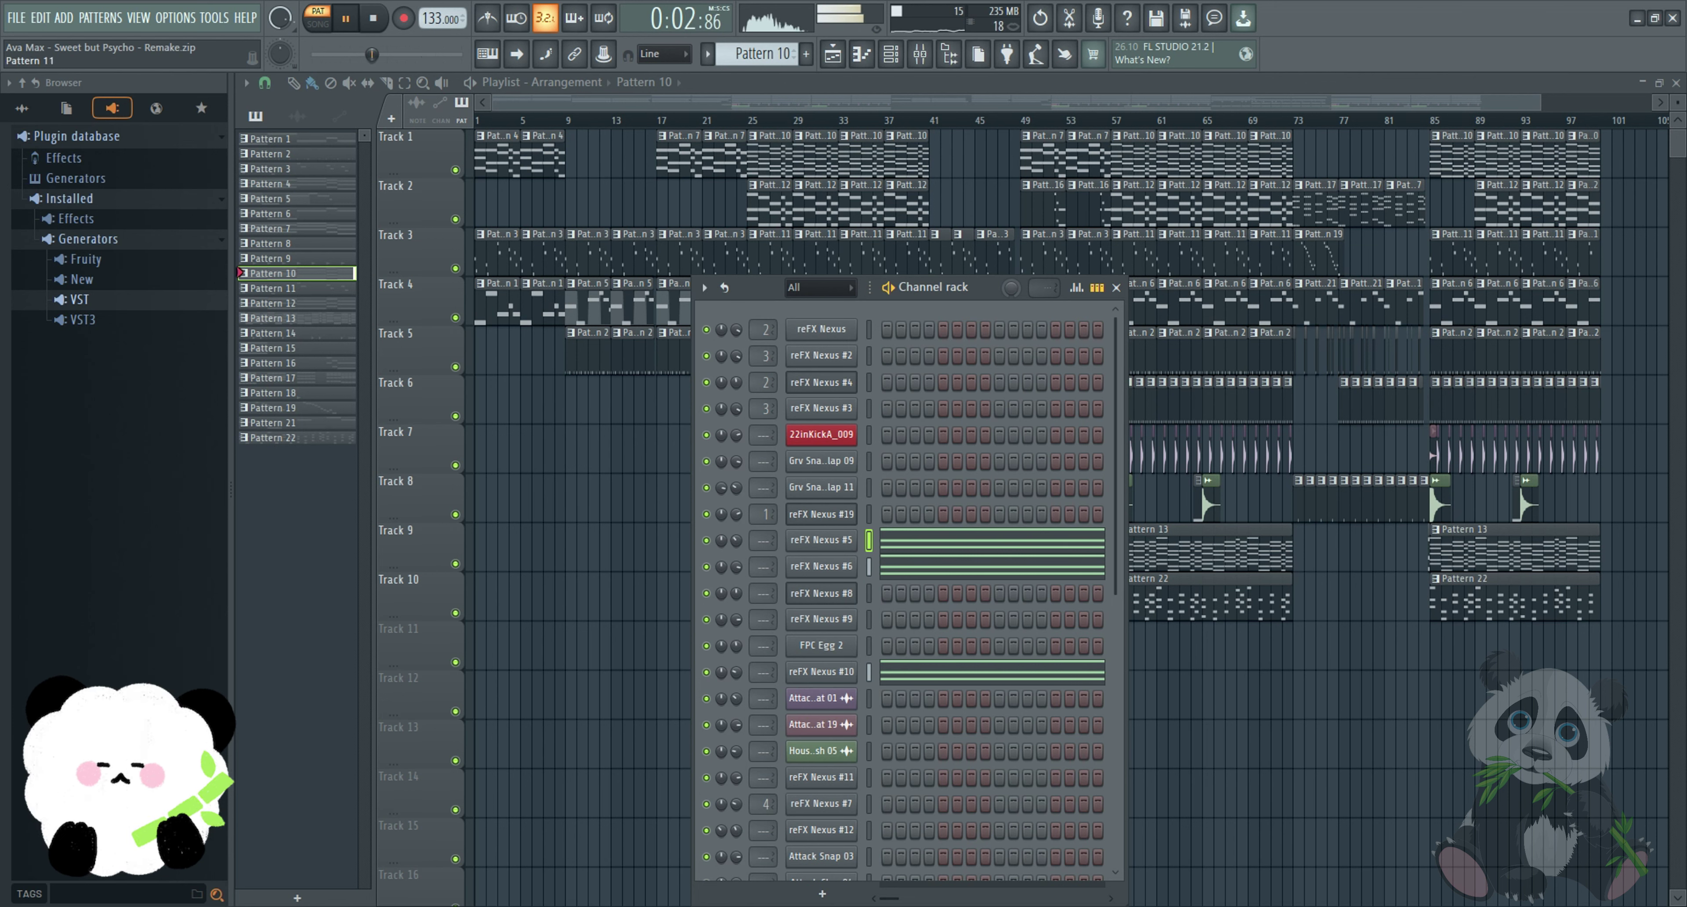
- Select Pattern 11 and examine its reFX Nexus #11 melody notes in the piano roll
left_click(273, 288)
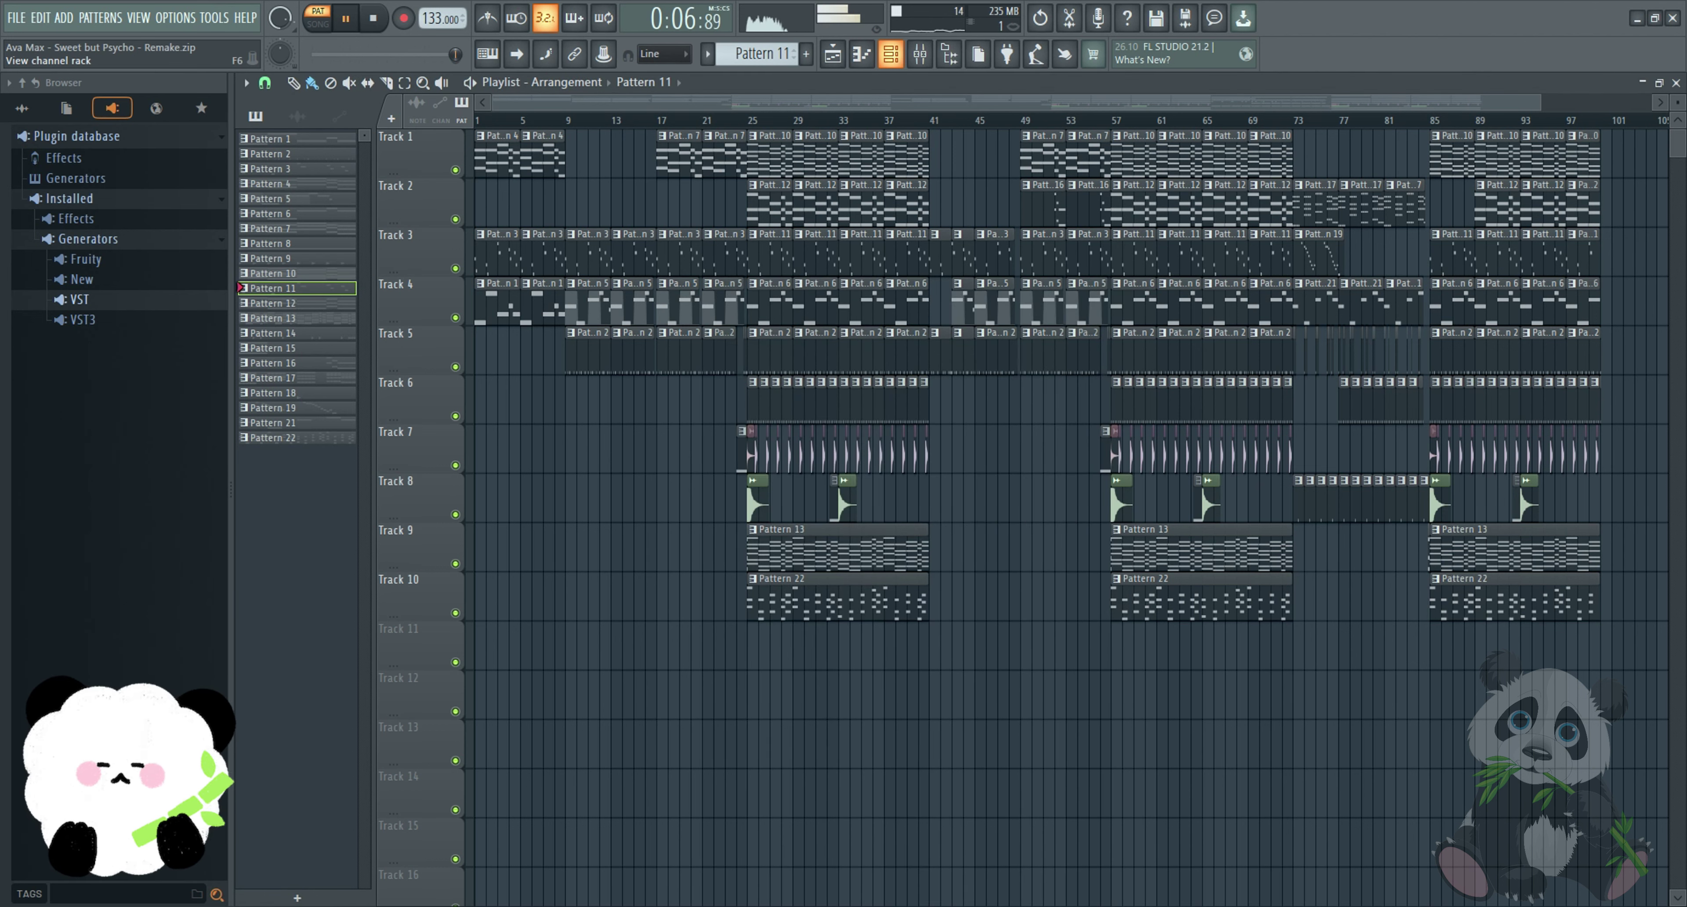
left_click(890, 54)
left_click(939, 777)
scroll(1025, 699, "down", 4)
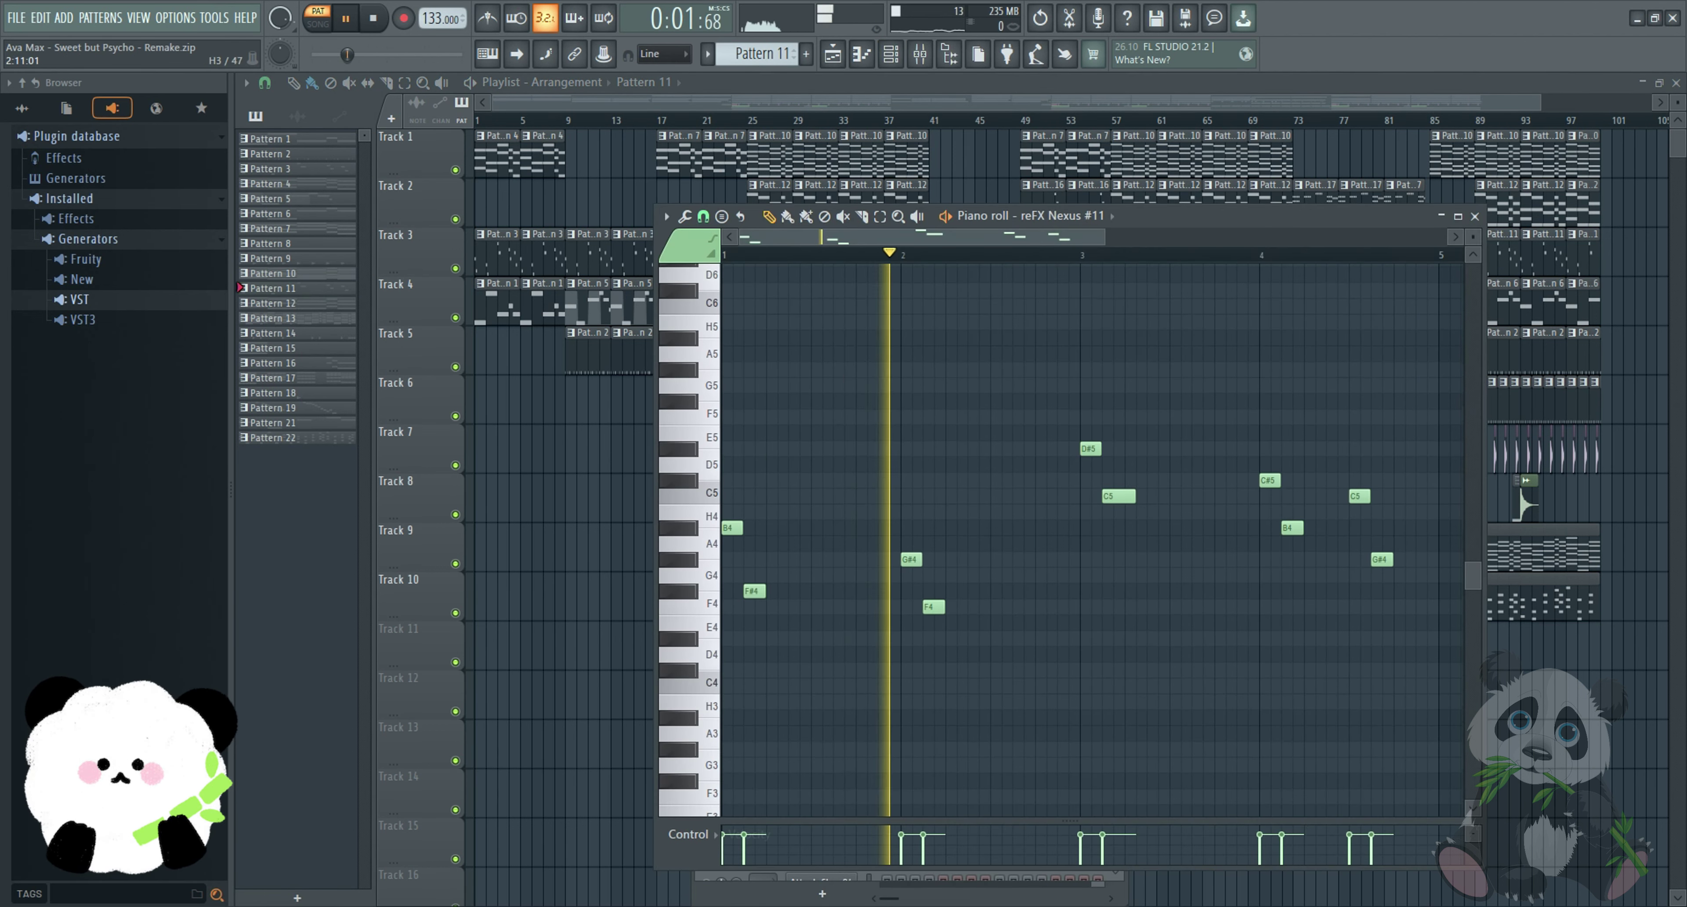
scroll(1025, 698, "up", 1)
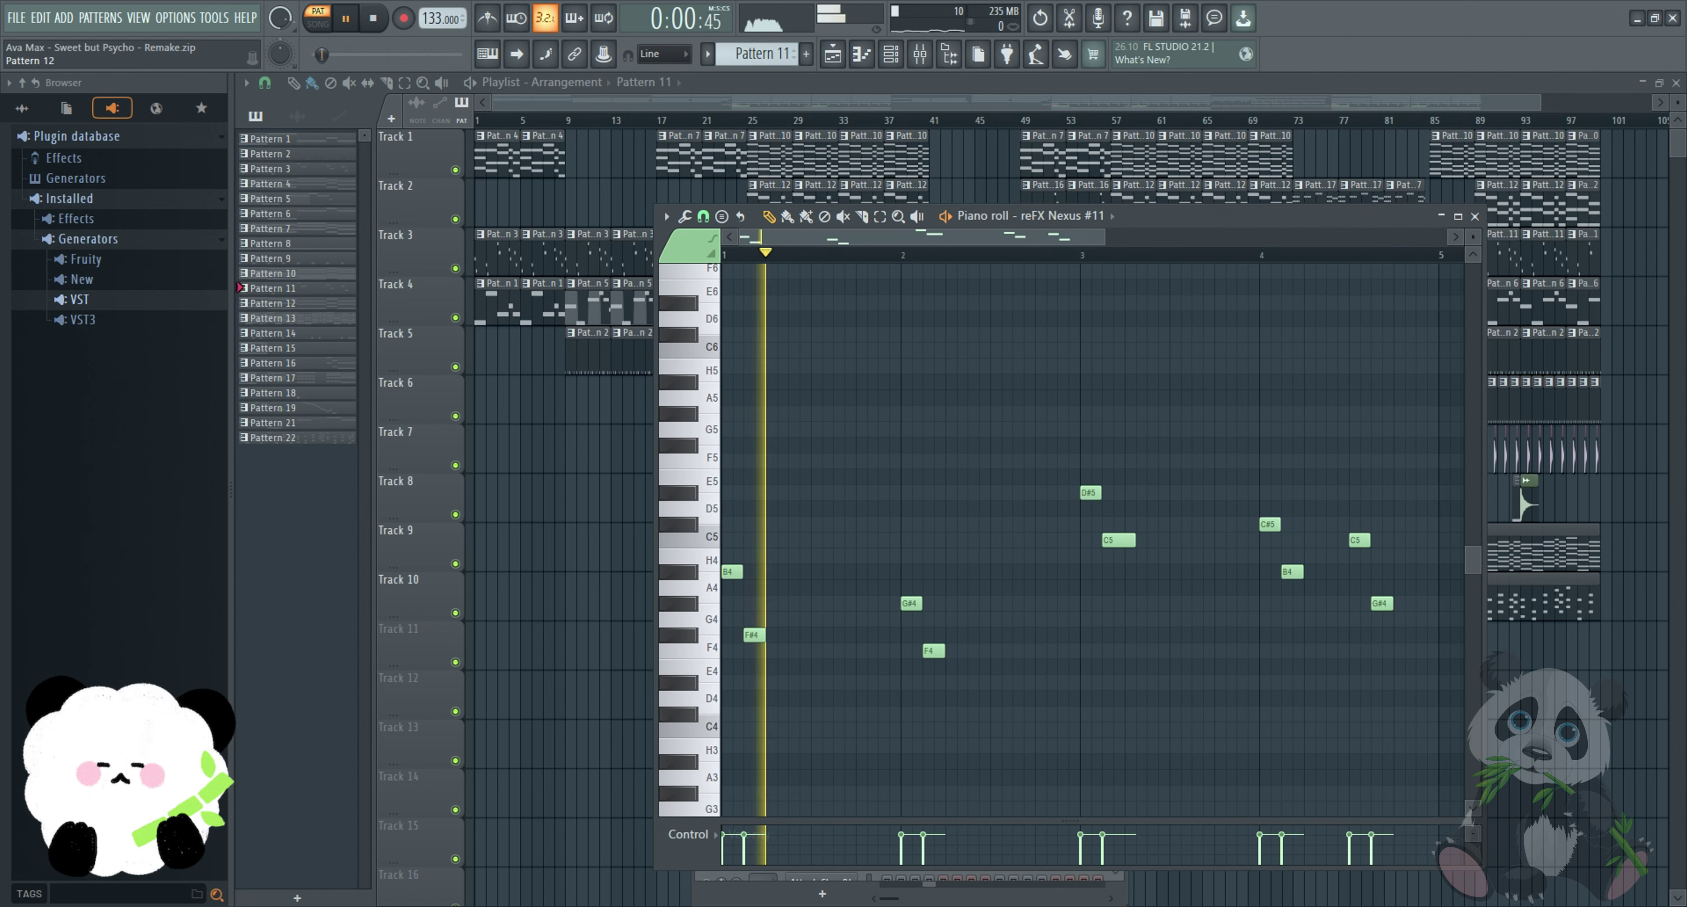
- Select Pattern 12 and examine its reFX Nexus #7 chords in the piano roll
left_click(272, 303)
left_click(891, 54)
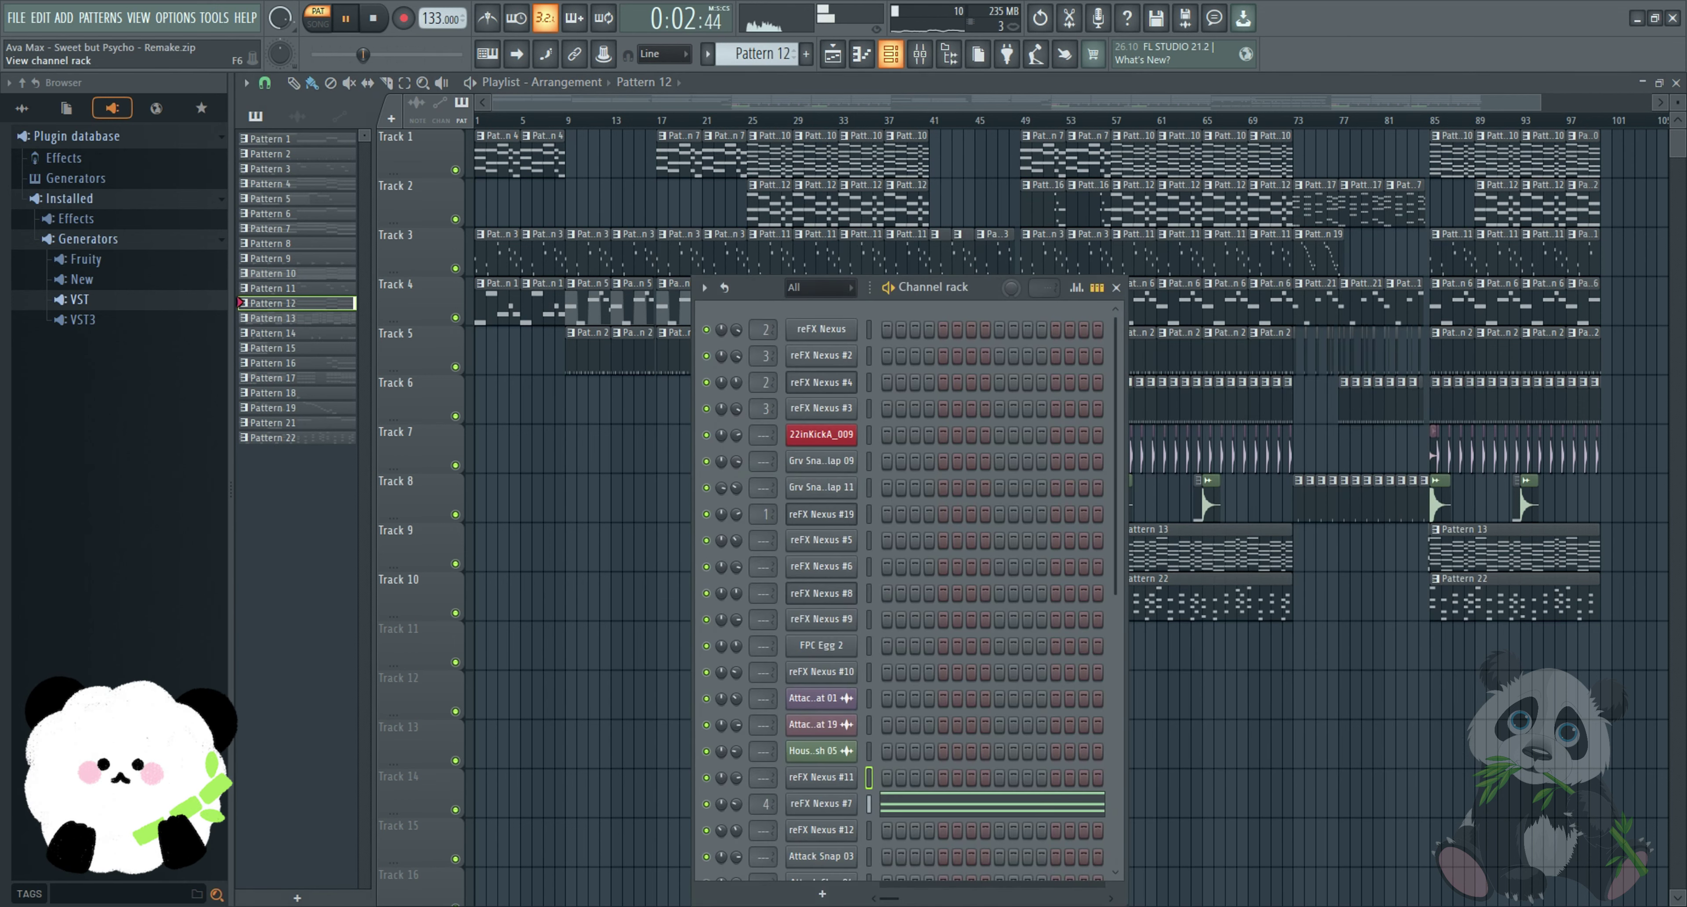
left_click(1003, 803)
scroll(1004, 765, "up", 8)
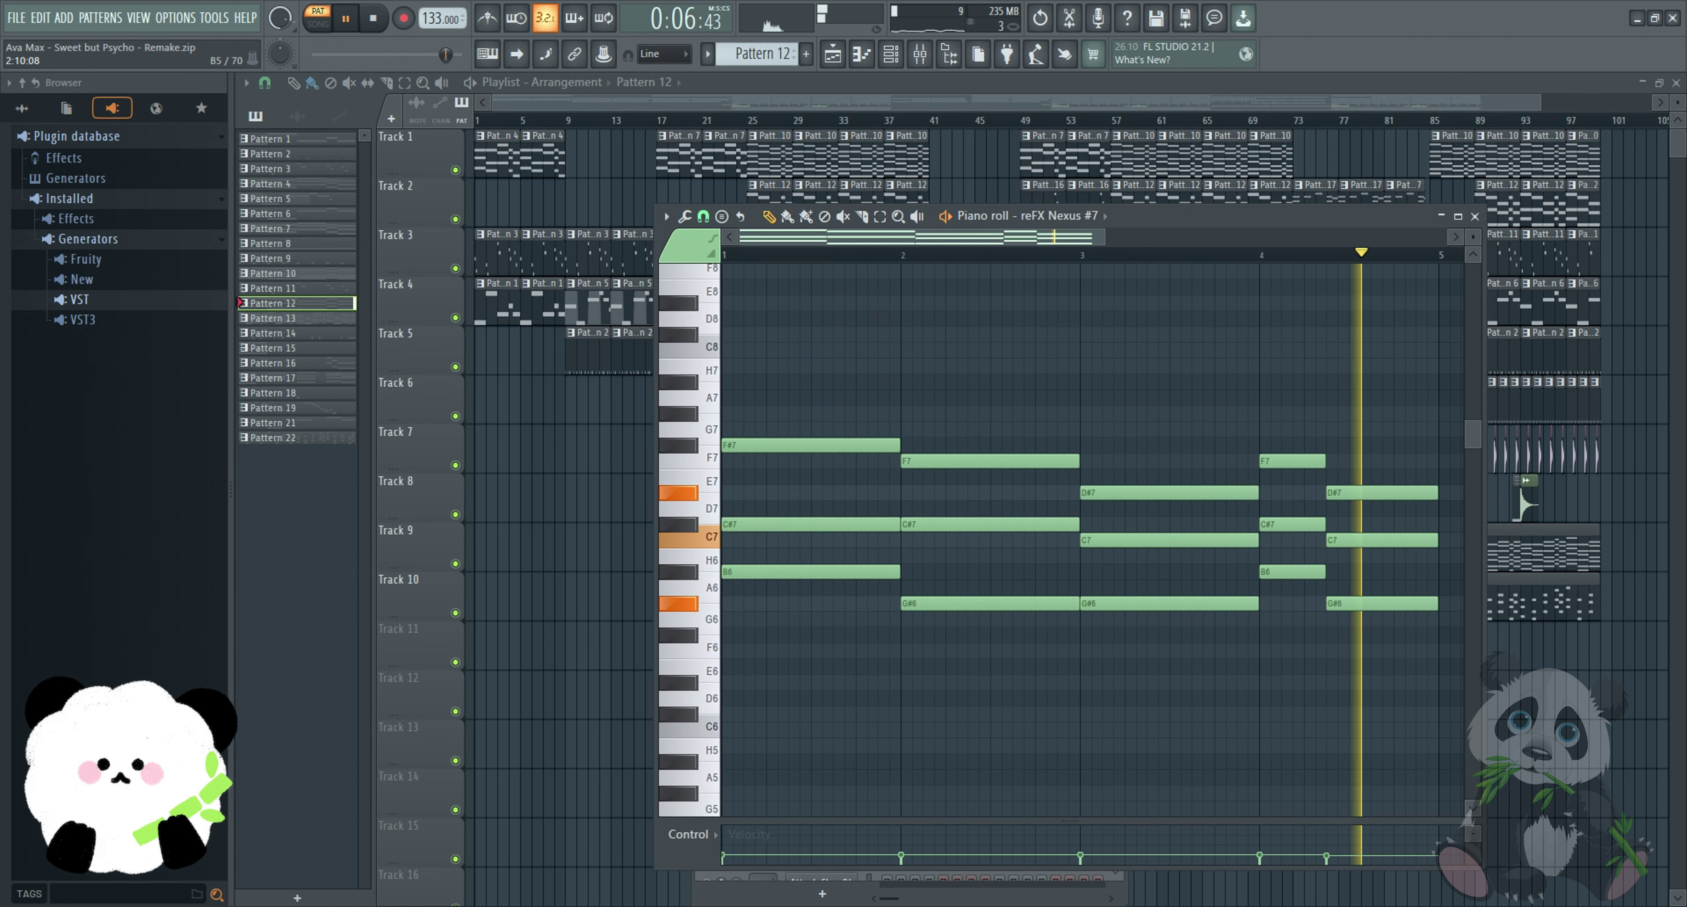
- Select Pattern 13 and examine the full length of its reFX Nexus #12 chord sequence in the piano roll
left_click(282, 318)
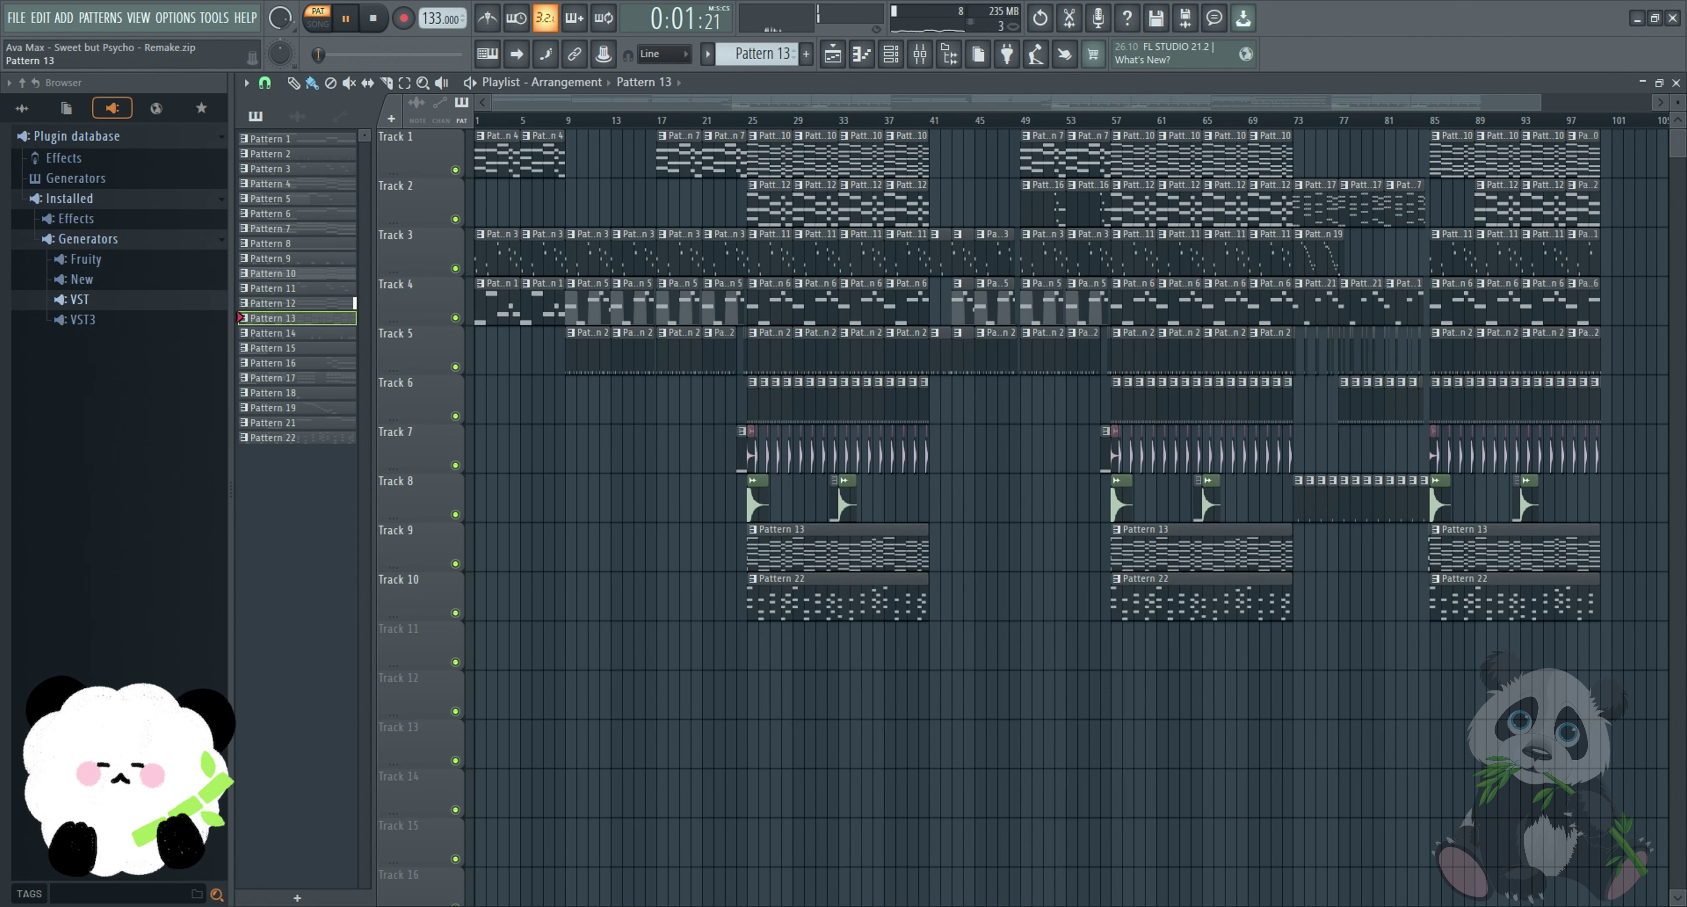
left_click(890, 54)
scroll(822, 698, "down", 3)
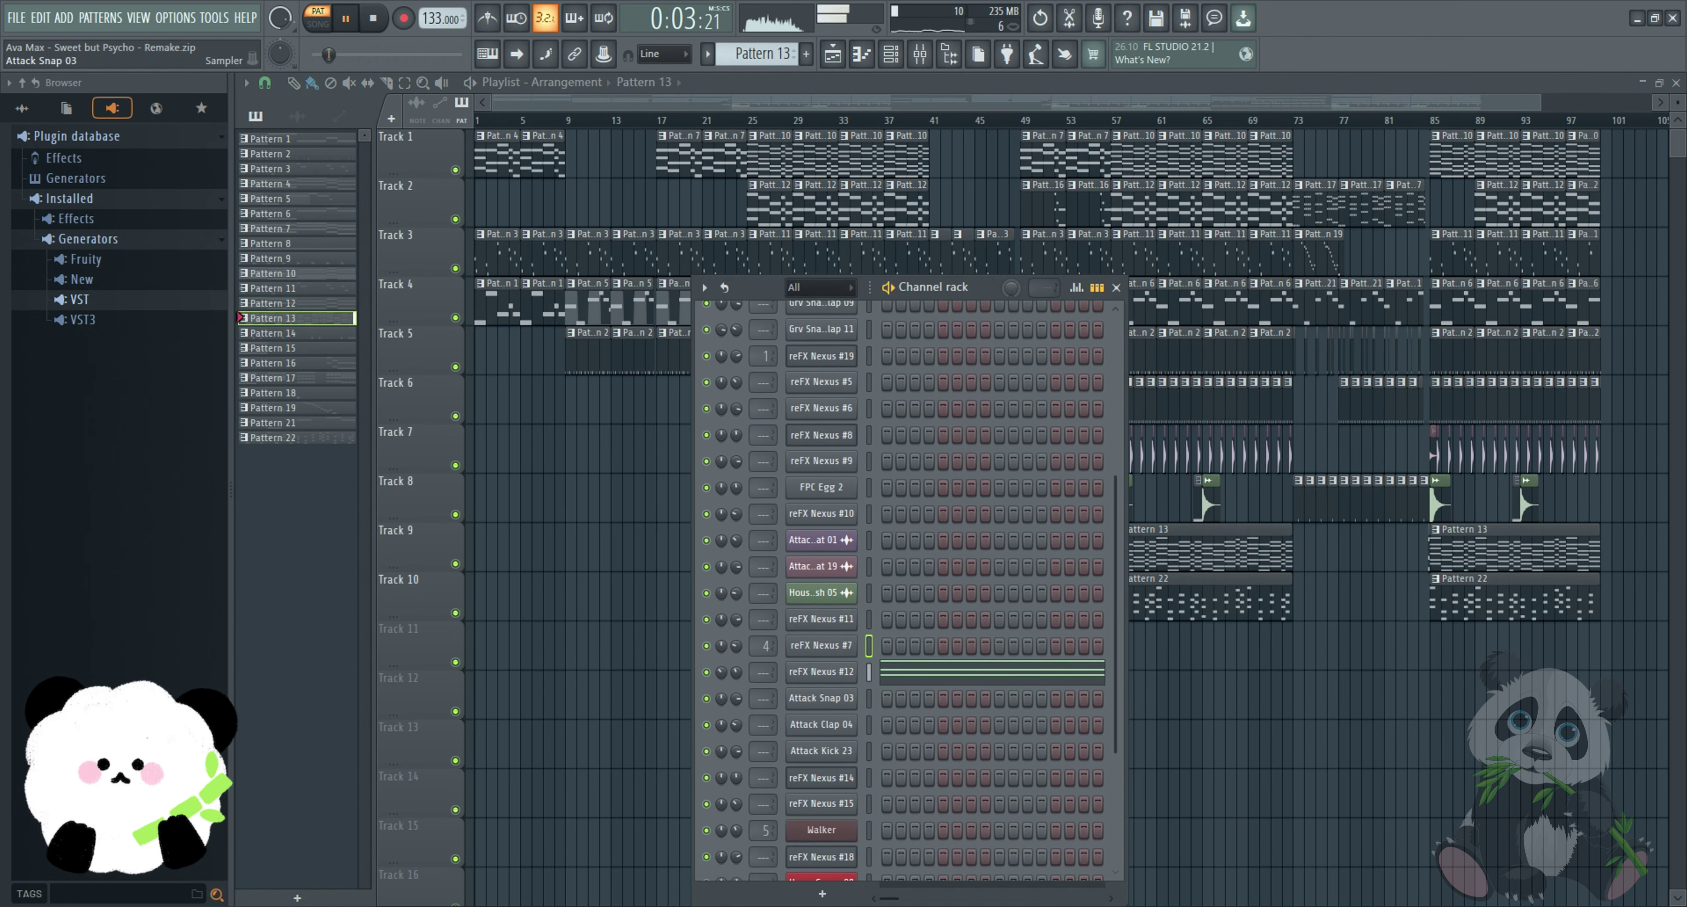
left_click(992, 672)
scroll(1203, 564, "down", 7)
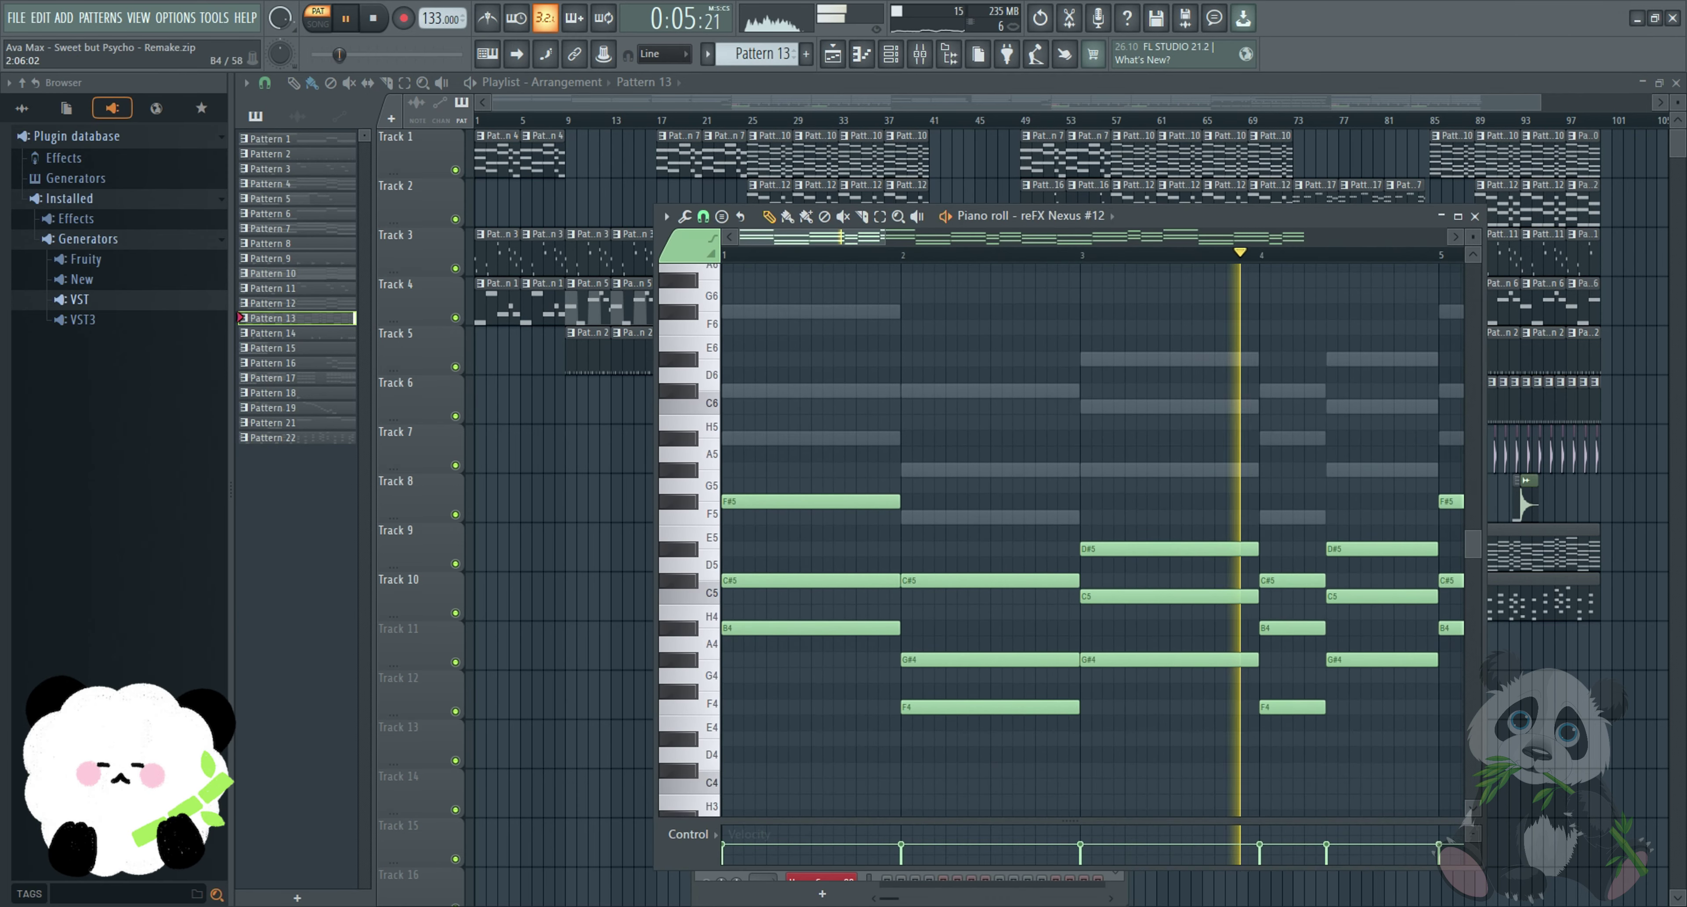
left_click_drag(885, 237, 1328, 237)
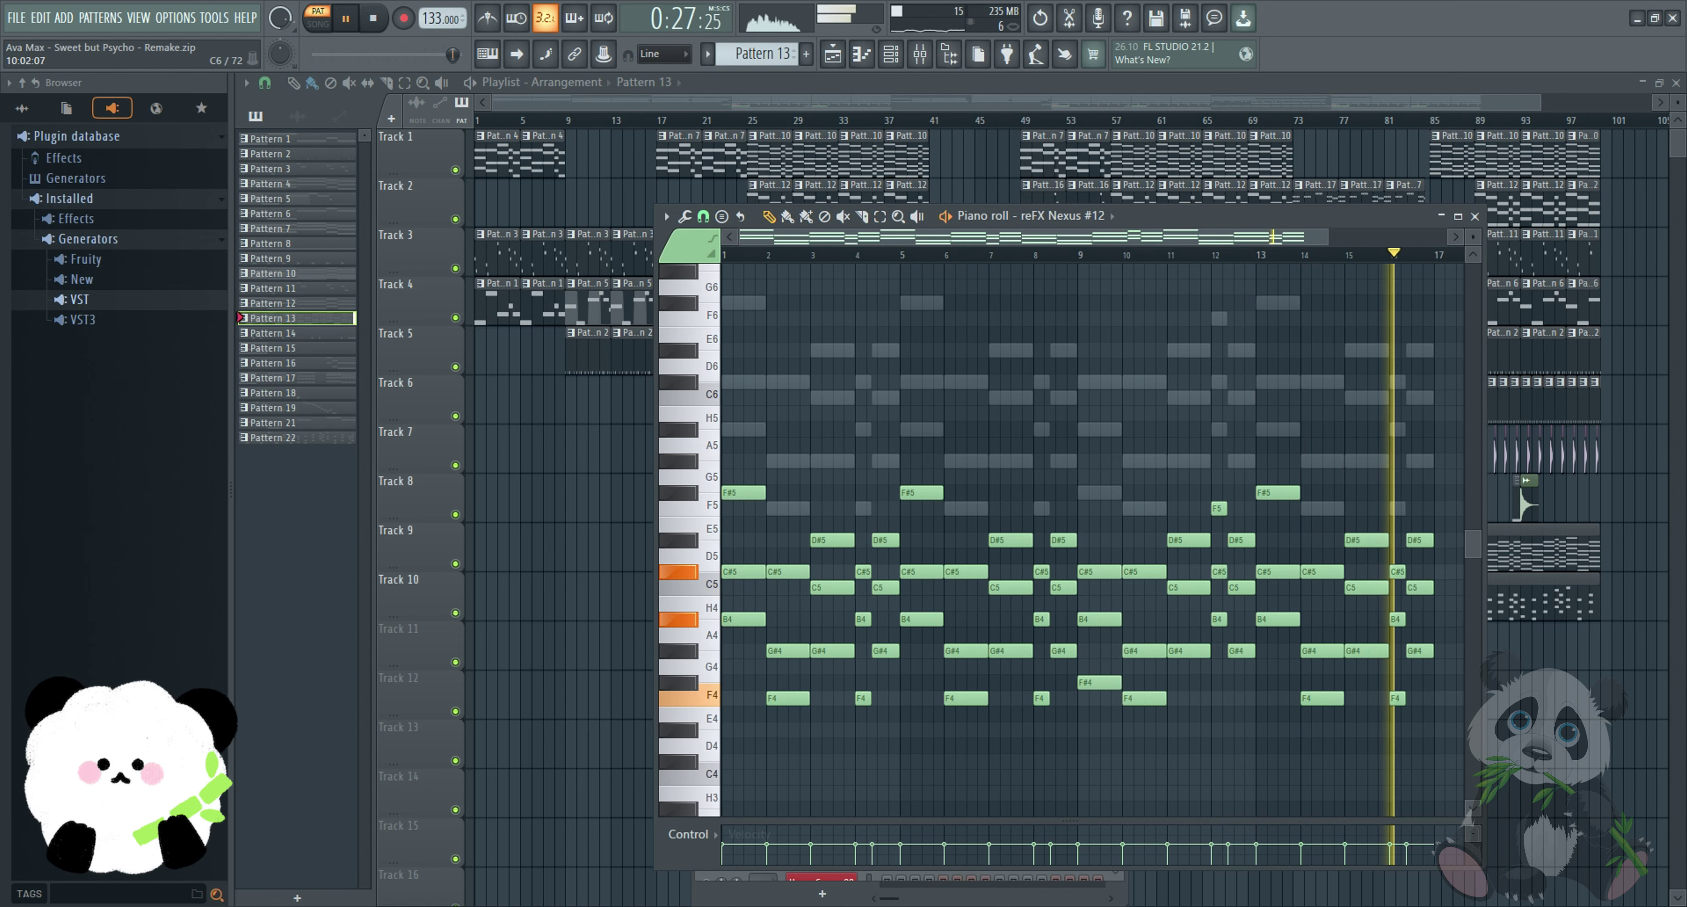
- Select Pattern 14 and examine its Attack Snap 03 and Attack Clap 04 steps in the channel rack
left_click(273, 333)
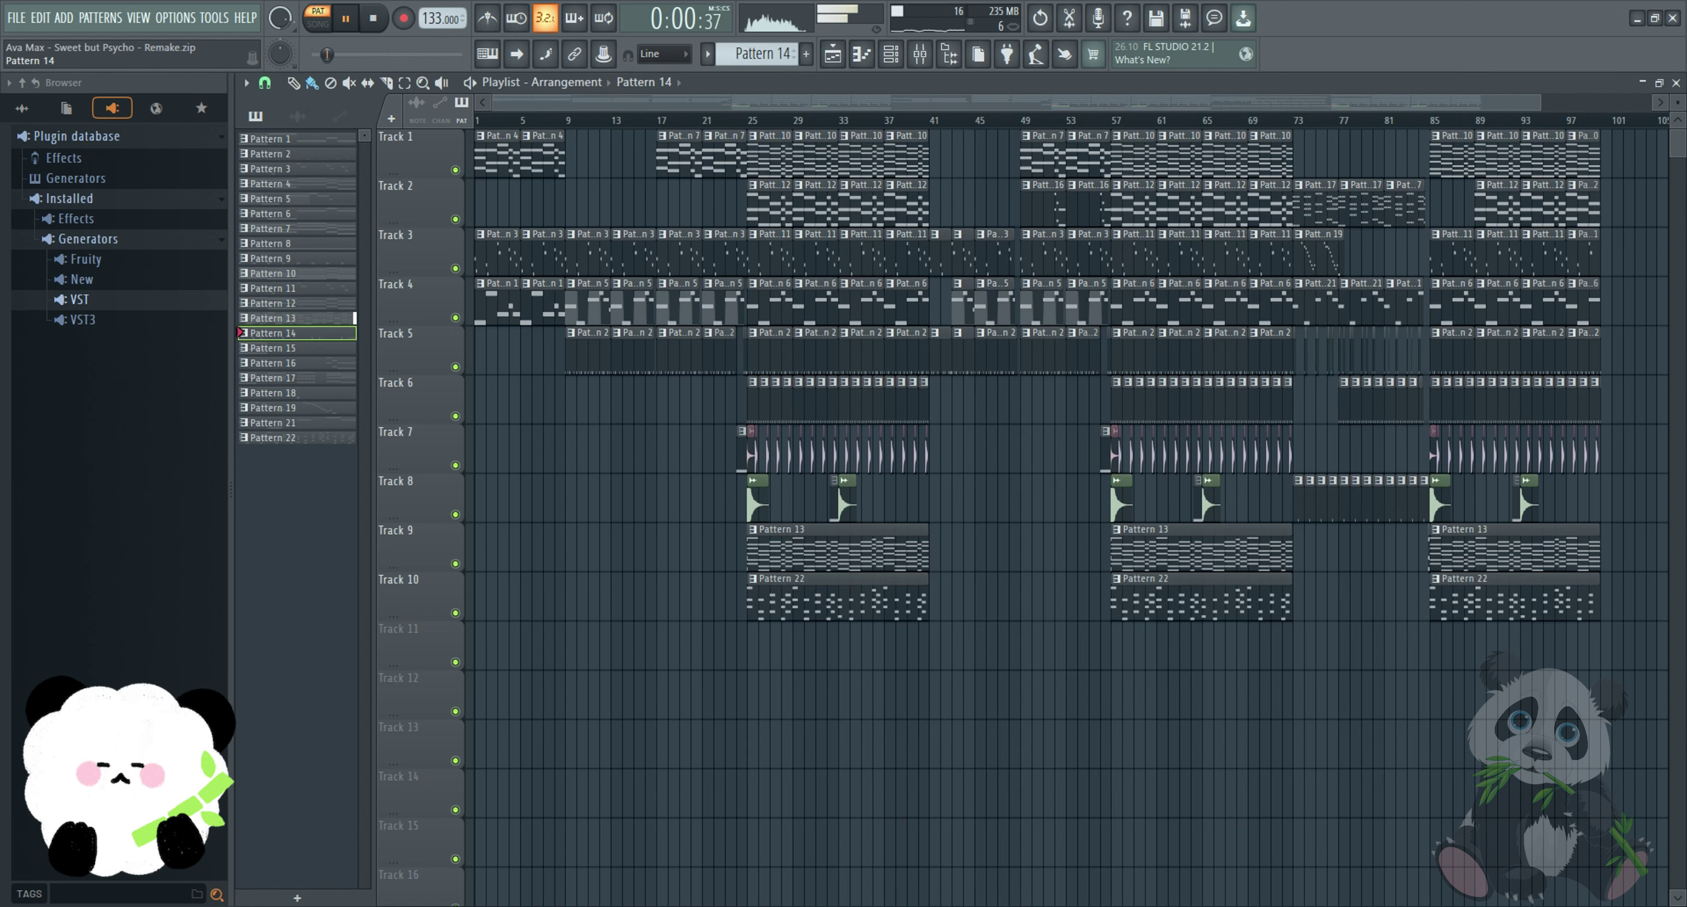
left_click(891, 55)
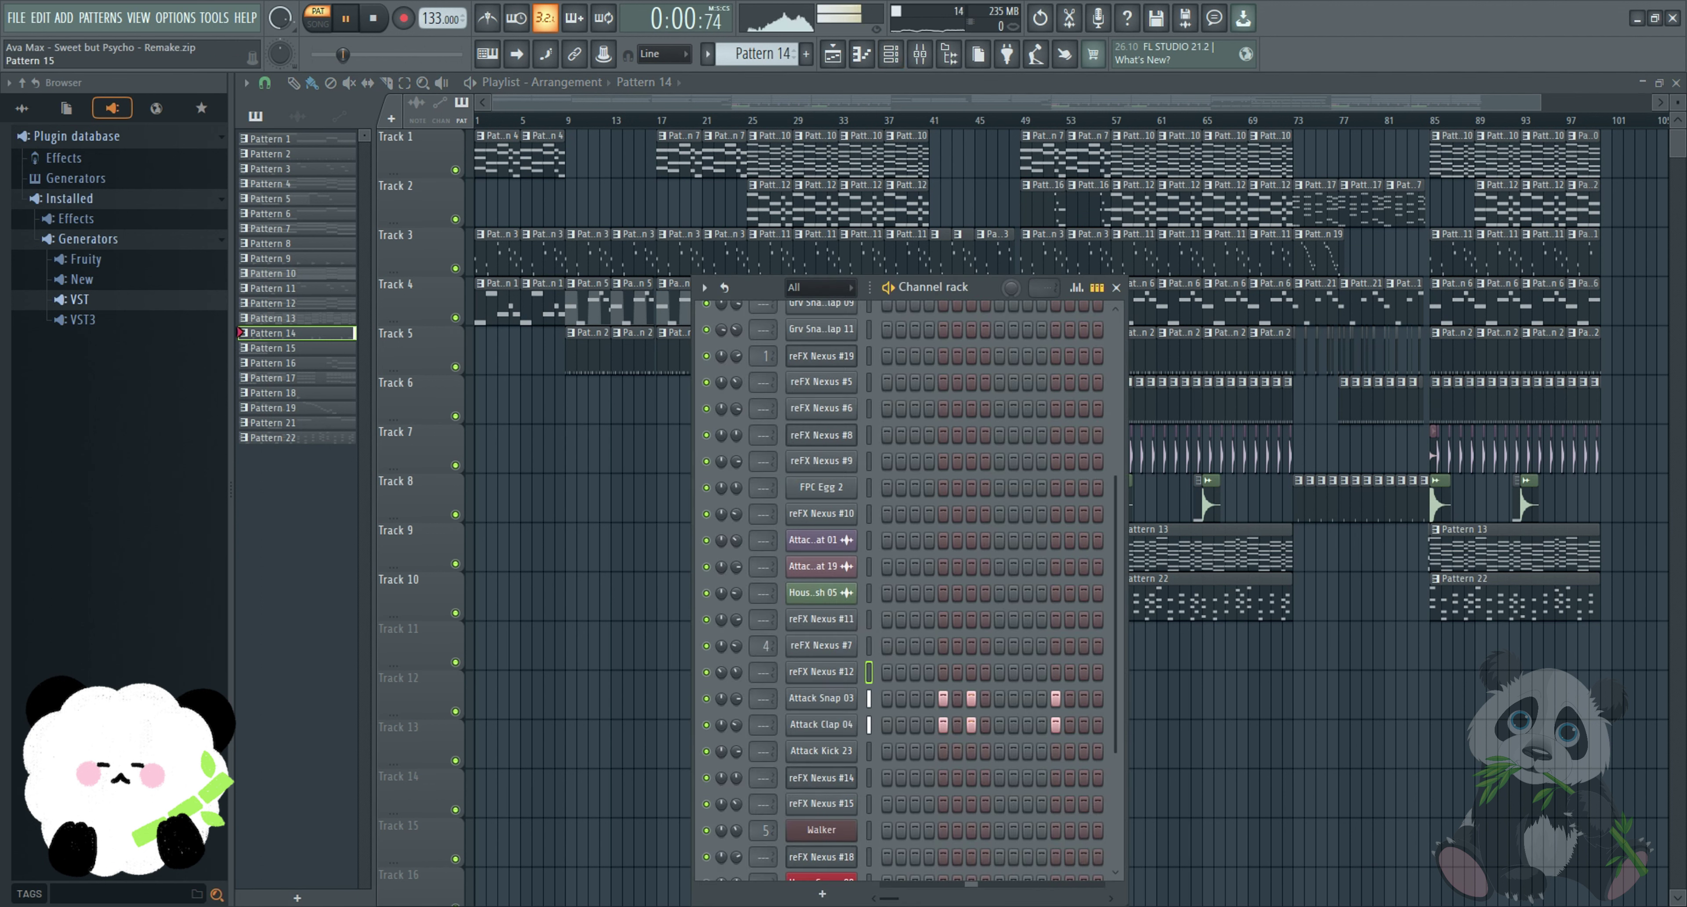
scroll(900, 590, "down", 4)
scroll(900, 590, "up", 3)
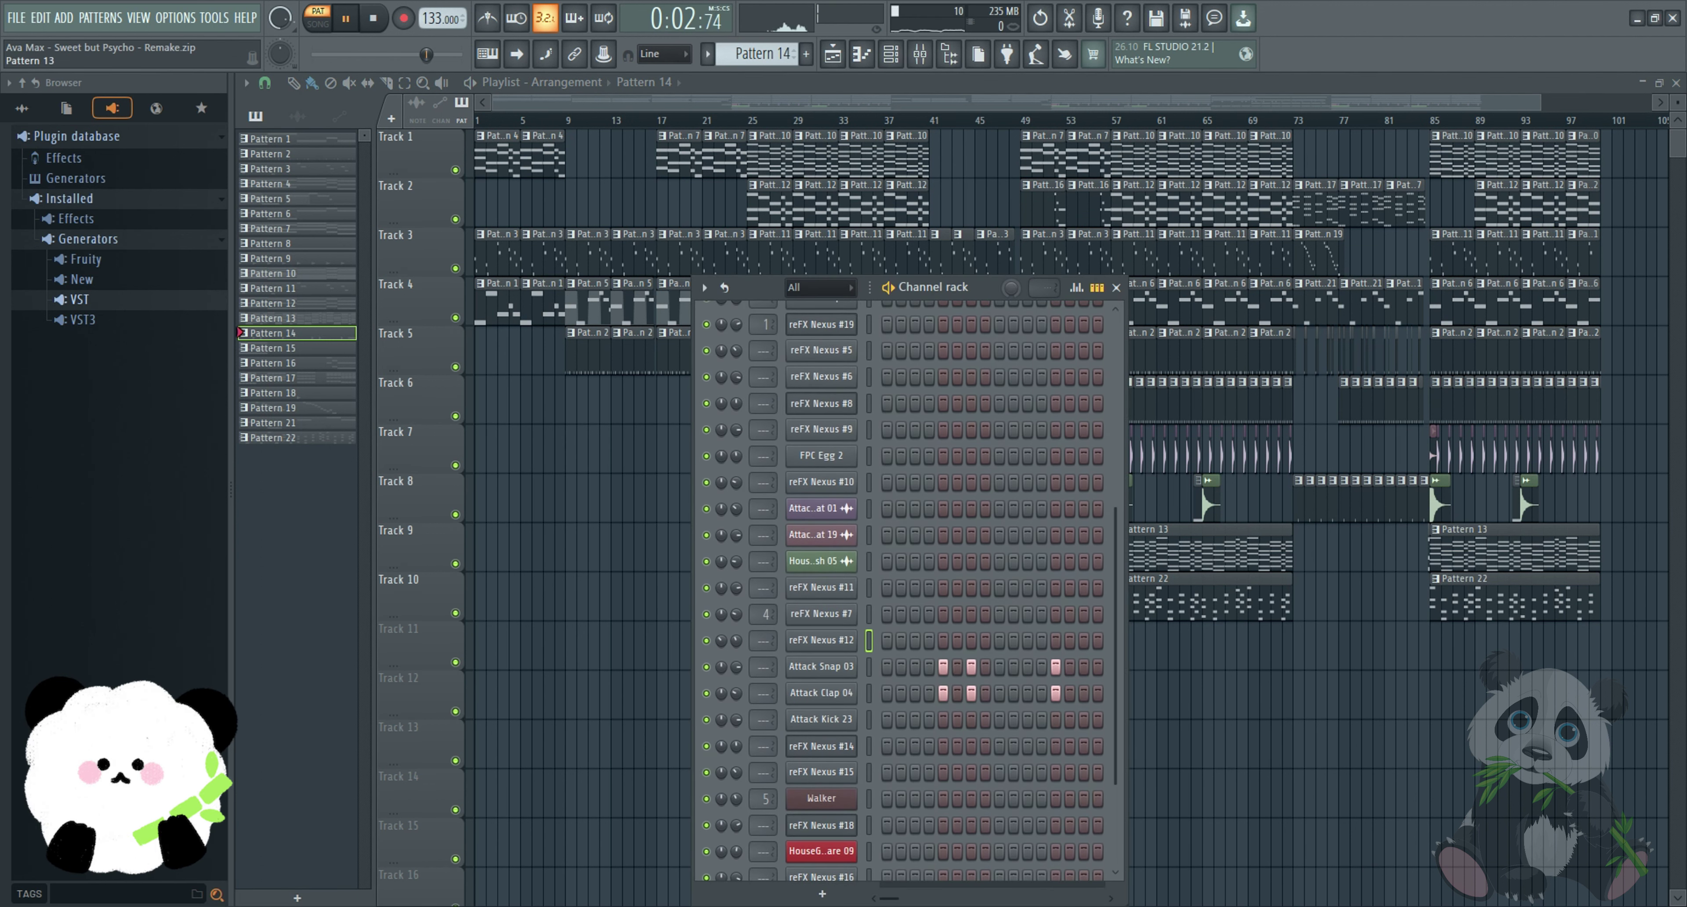
- Select Pattern 15 and examine its reFX Nexus #14 chord in the piano roll
left_click(273, 348)
left_click(891, 55)
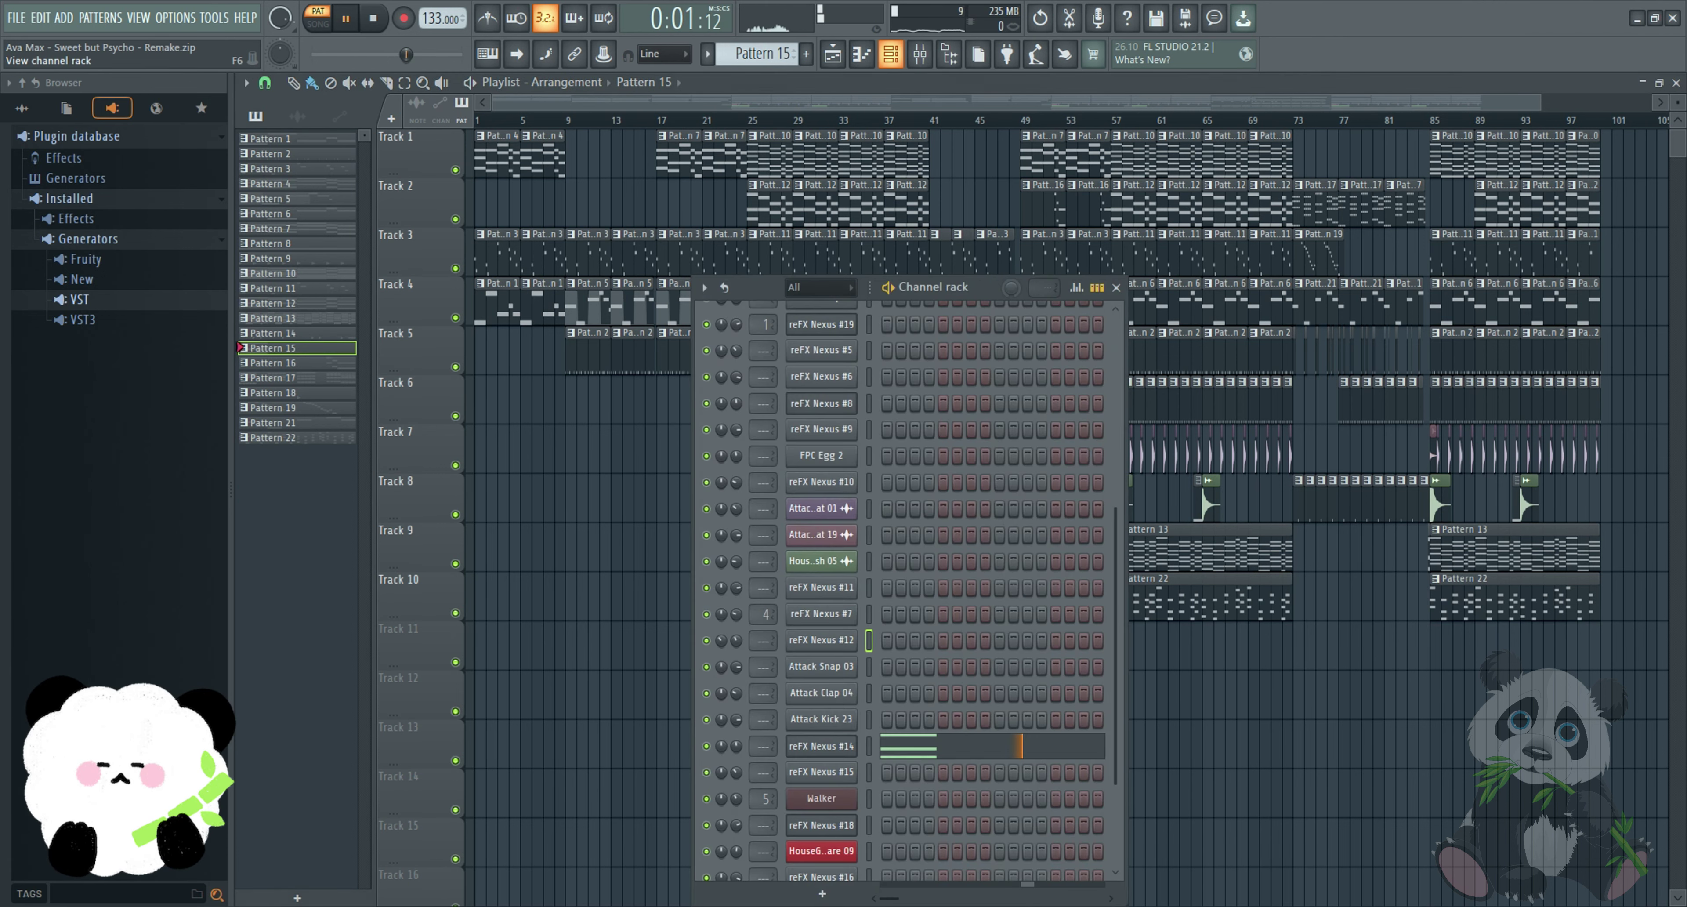
left_click(987, 747)
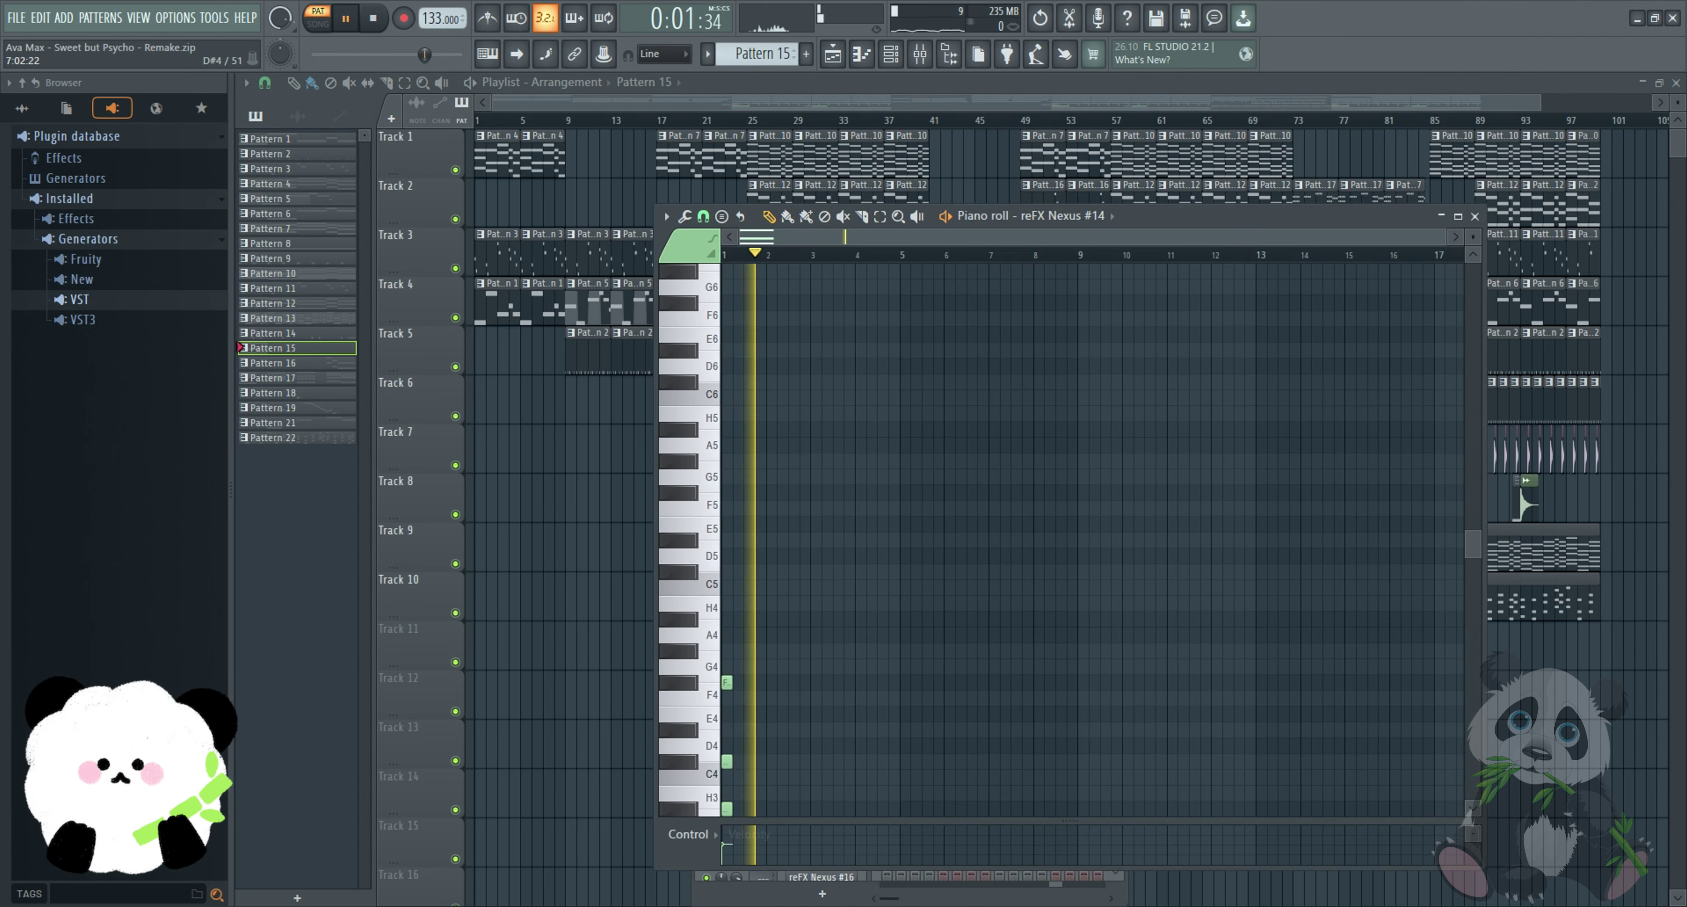
scroll(1033, 633, "up", 6)
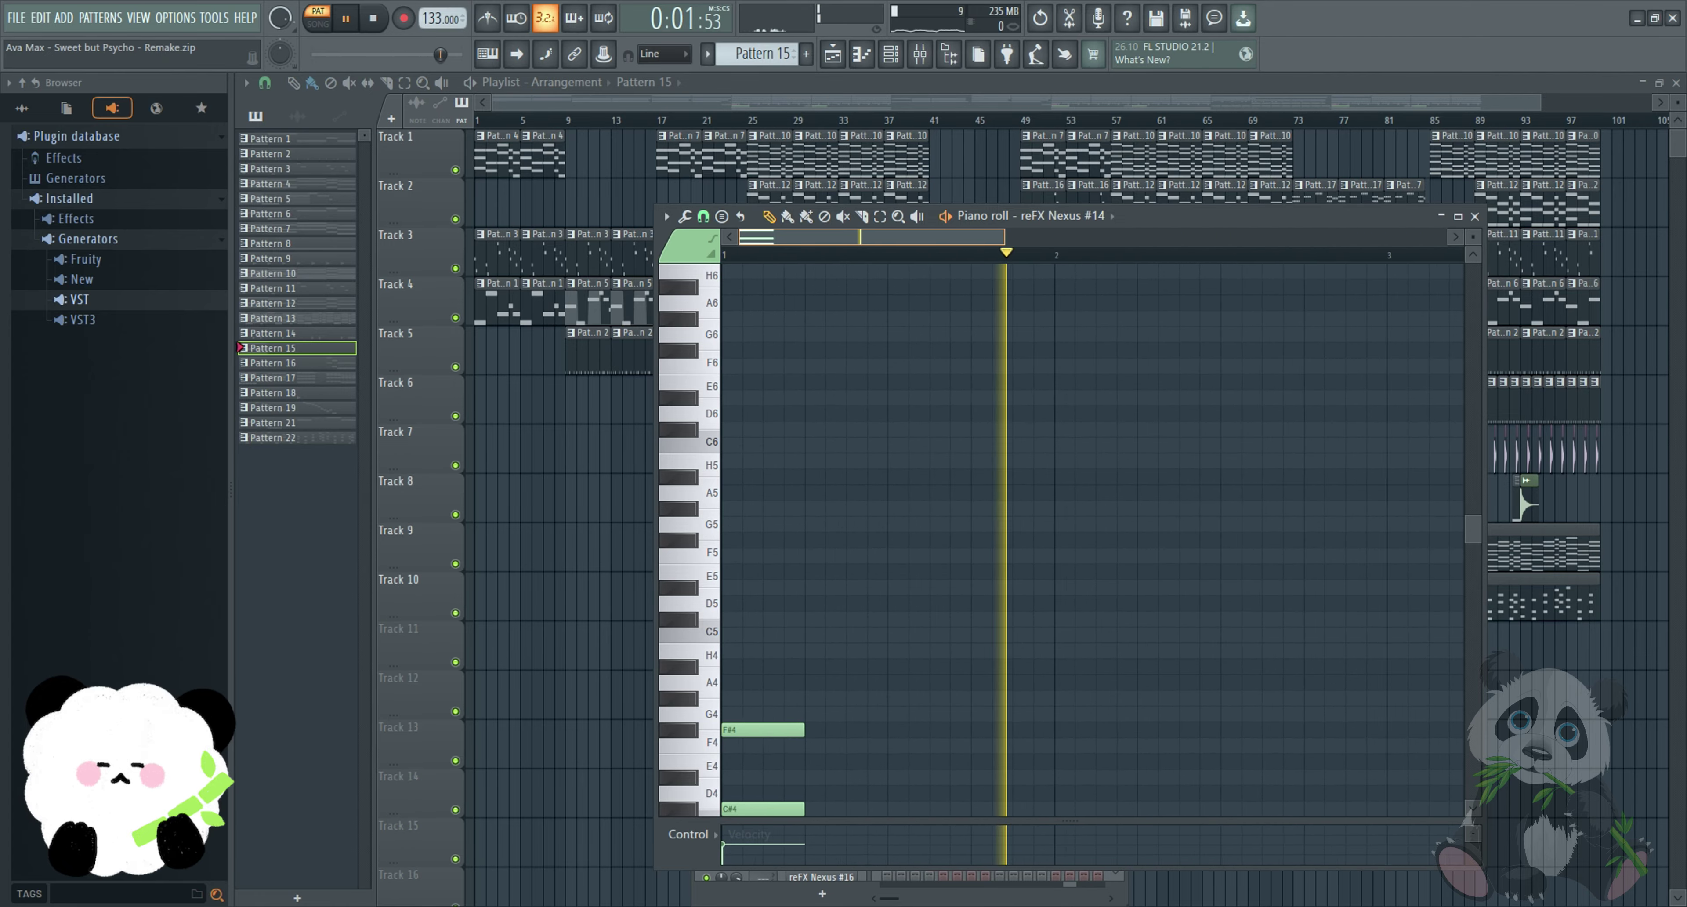
scroll(1033, 633, "down", 4)
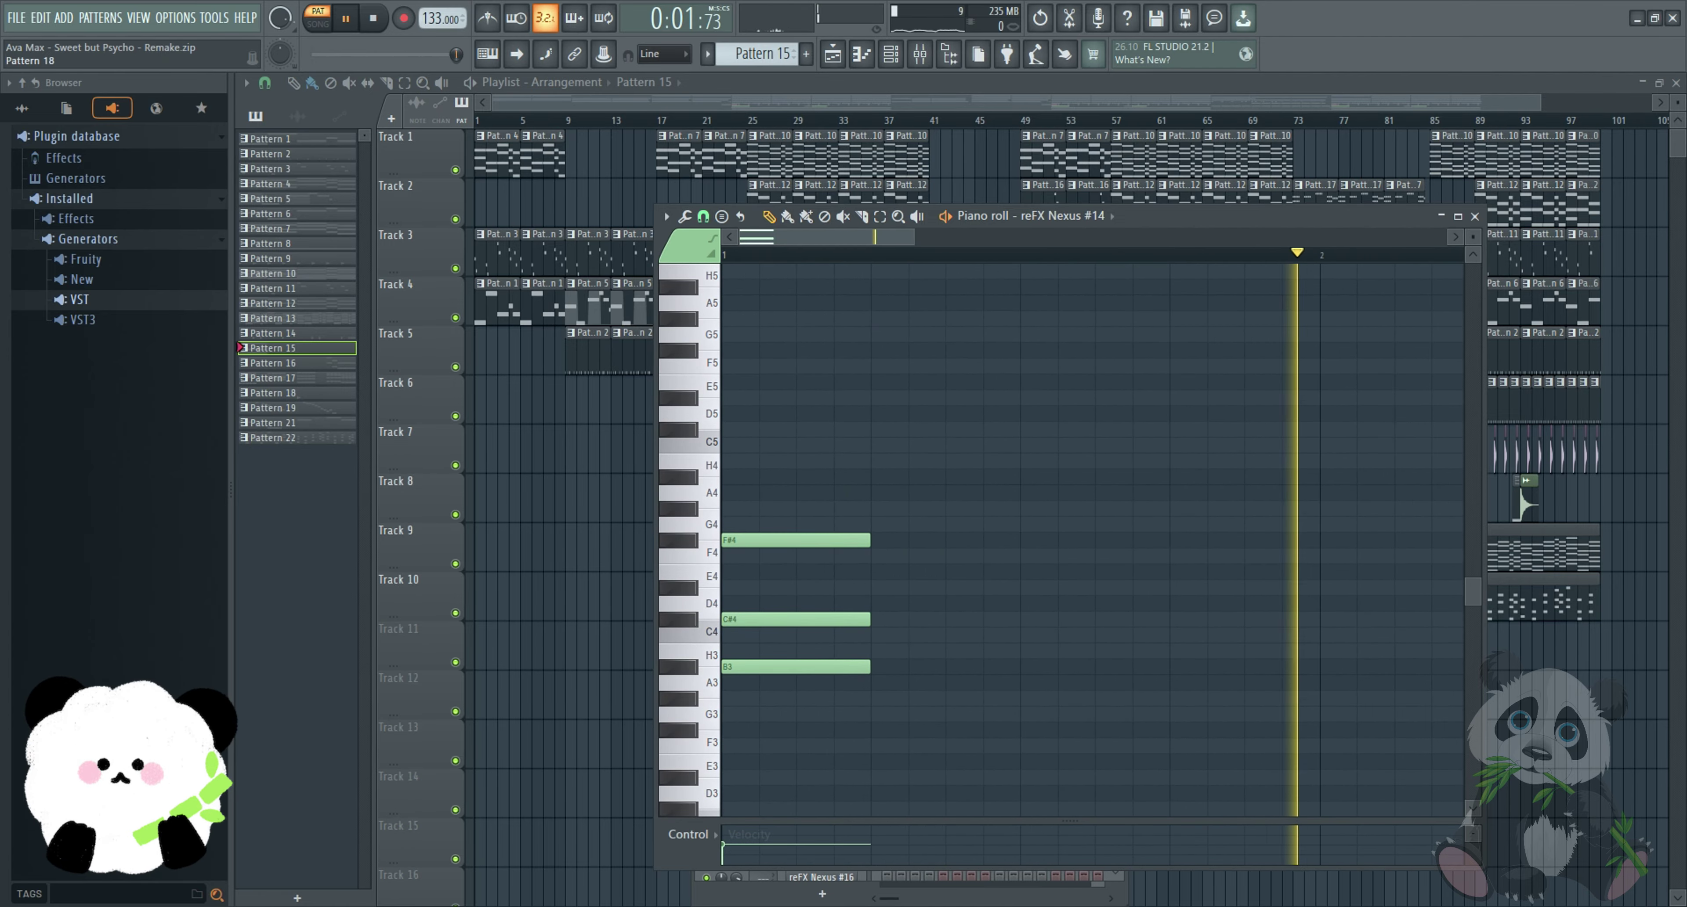
- Select Pattern 16 and examine its reFX Nexus #15 notes in the piano roll
left_click(282, 363)
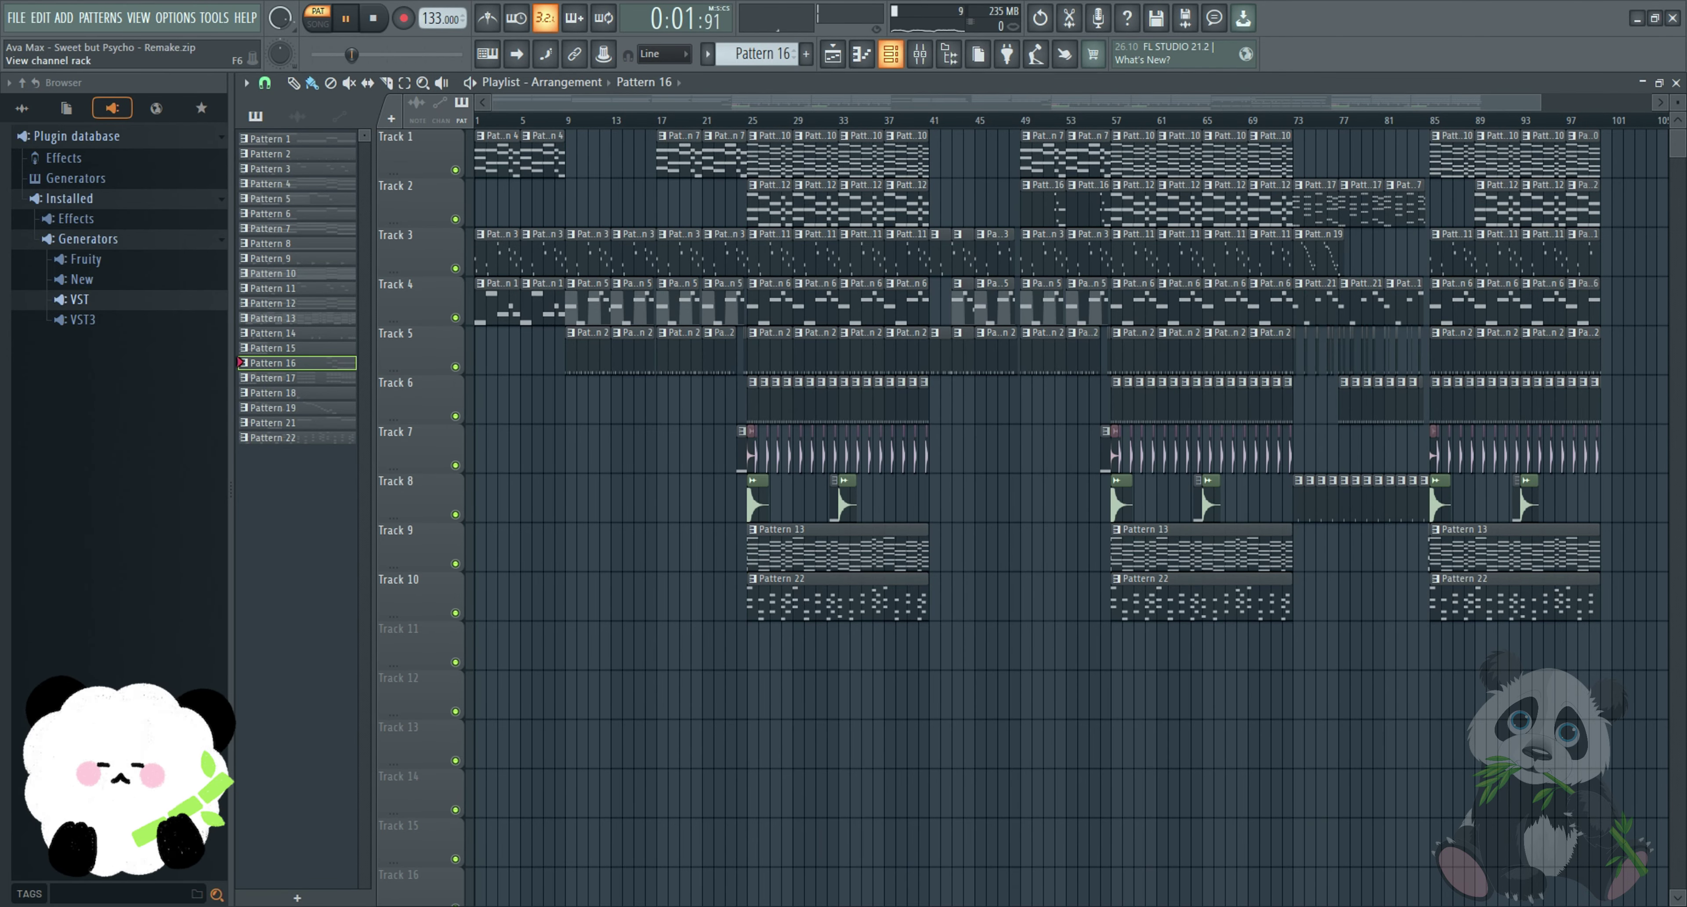
left_click(891, 53)
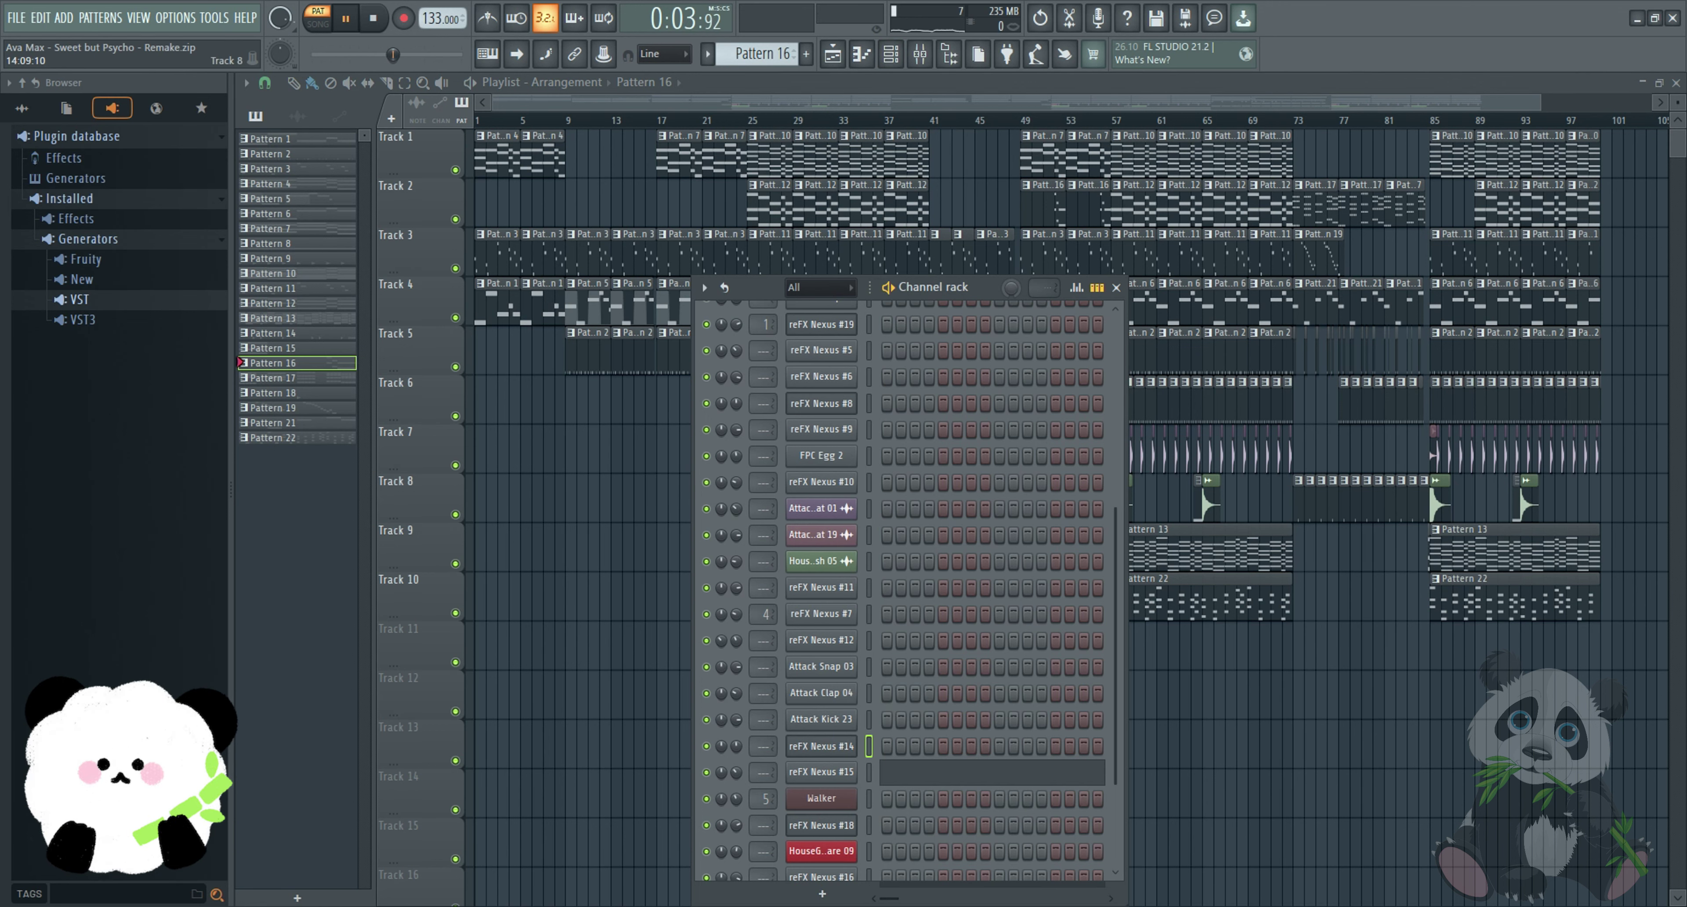
left_click(993, 772)
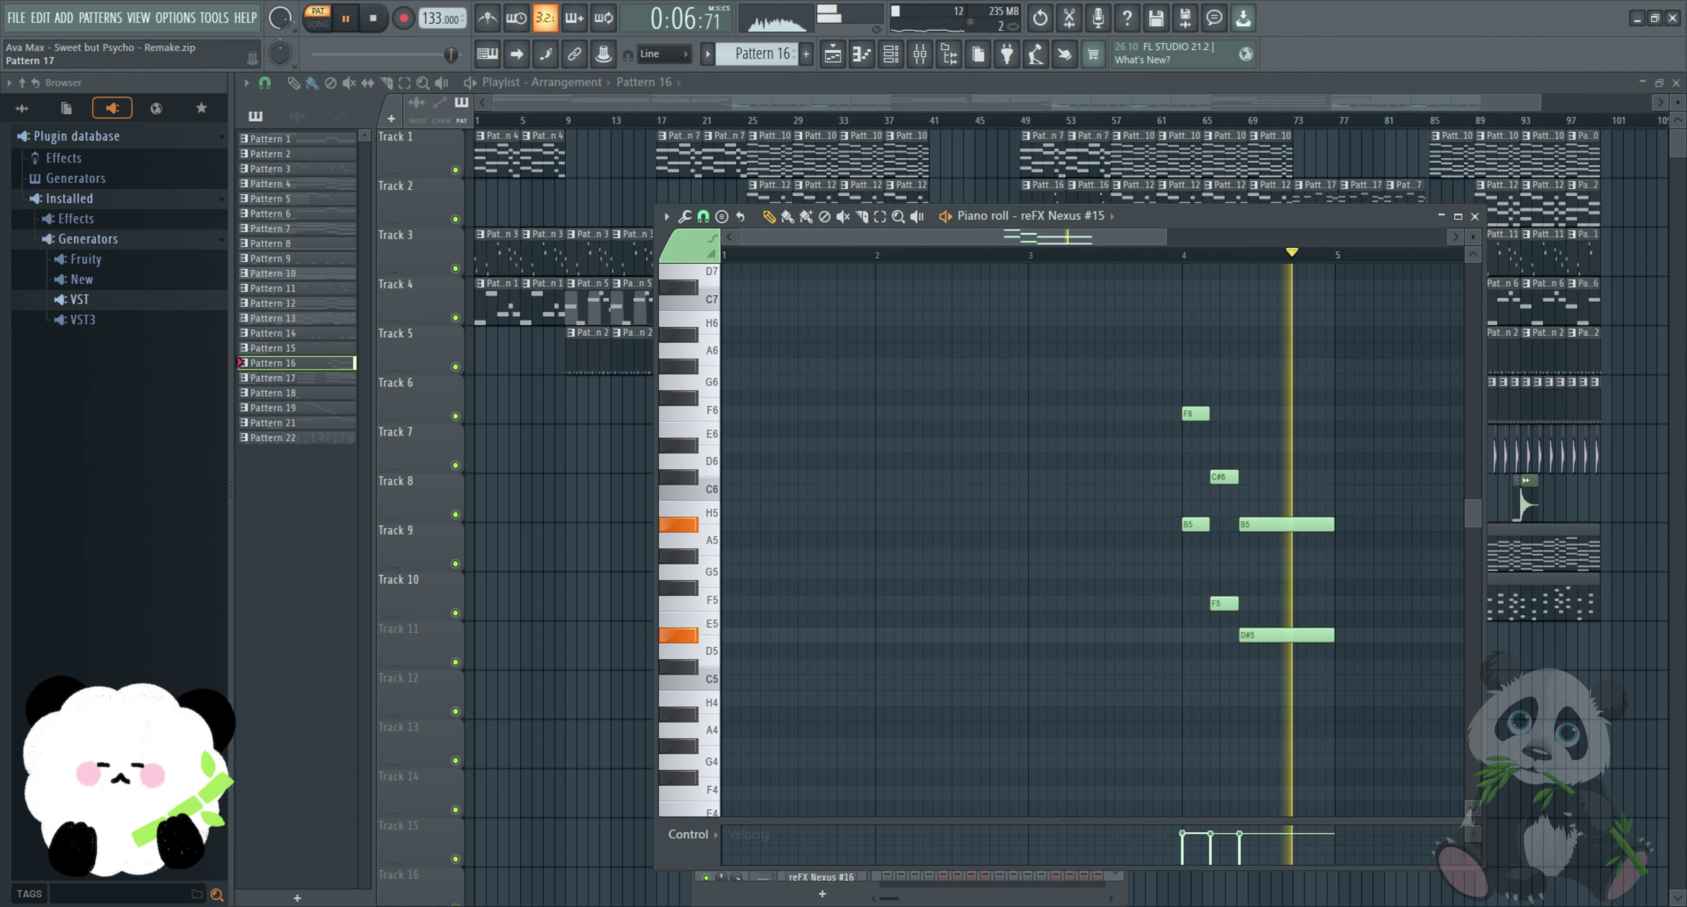
- Select Pattern 17 and examine the full length of its Walker chord sequence in the piano roll
left_click(272, 377)
left_click(890, 54)
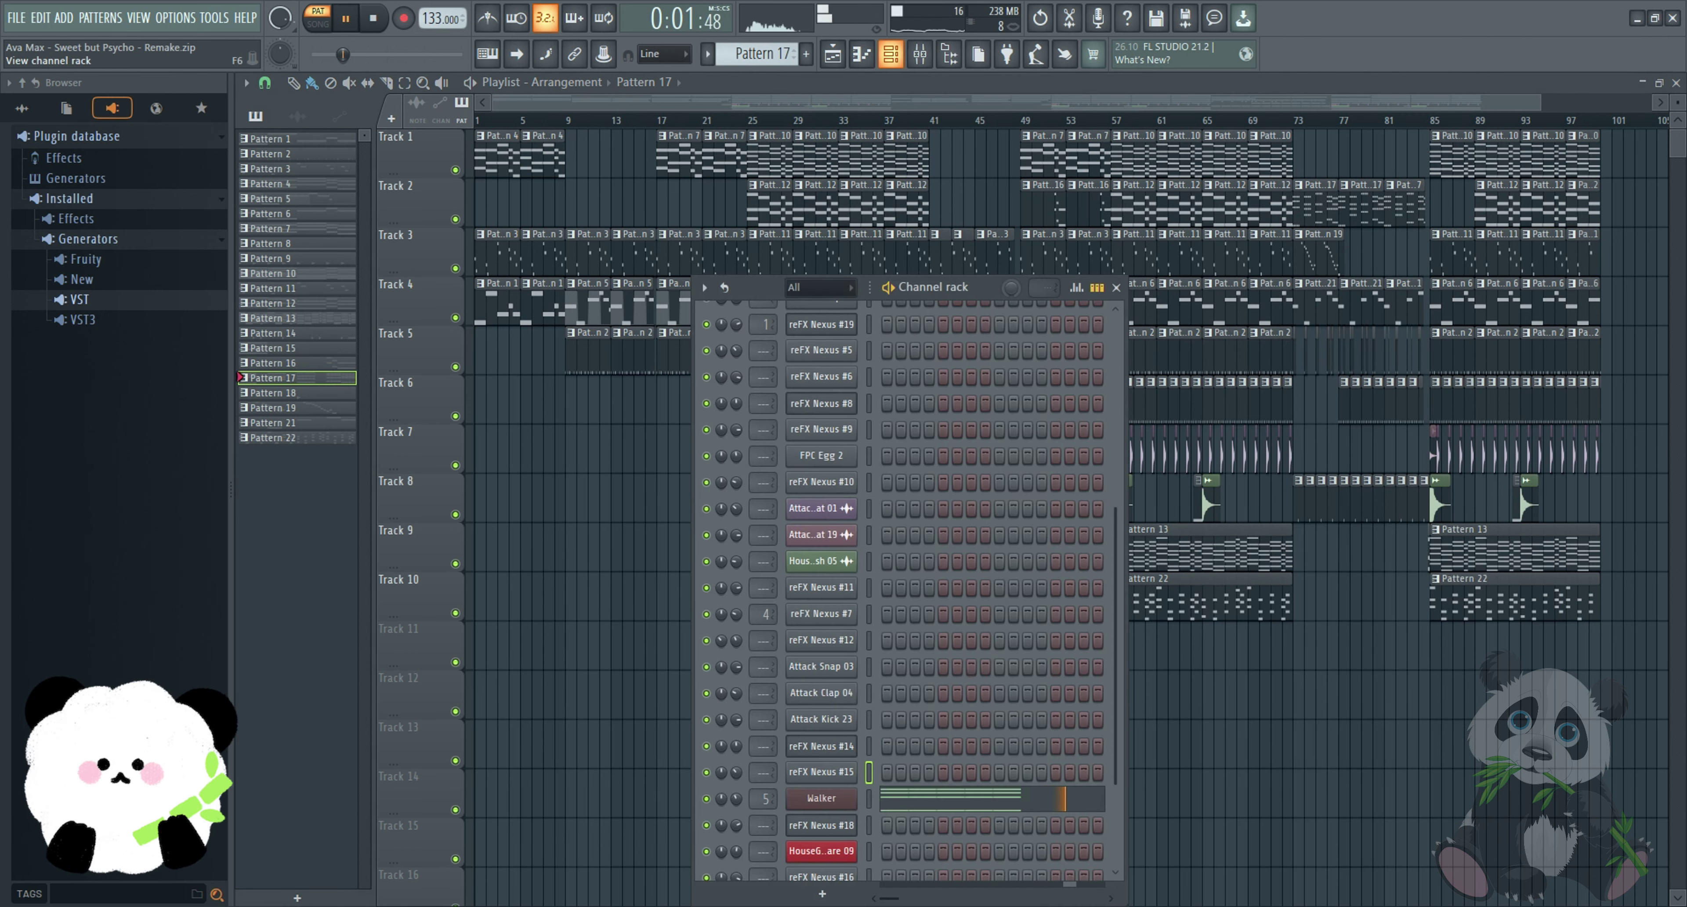
left_click(1002, 798)
scroll(1343, 605, "down", 3)
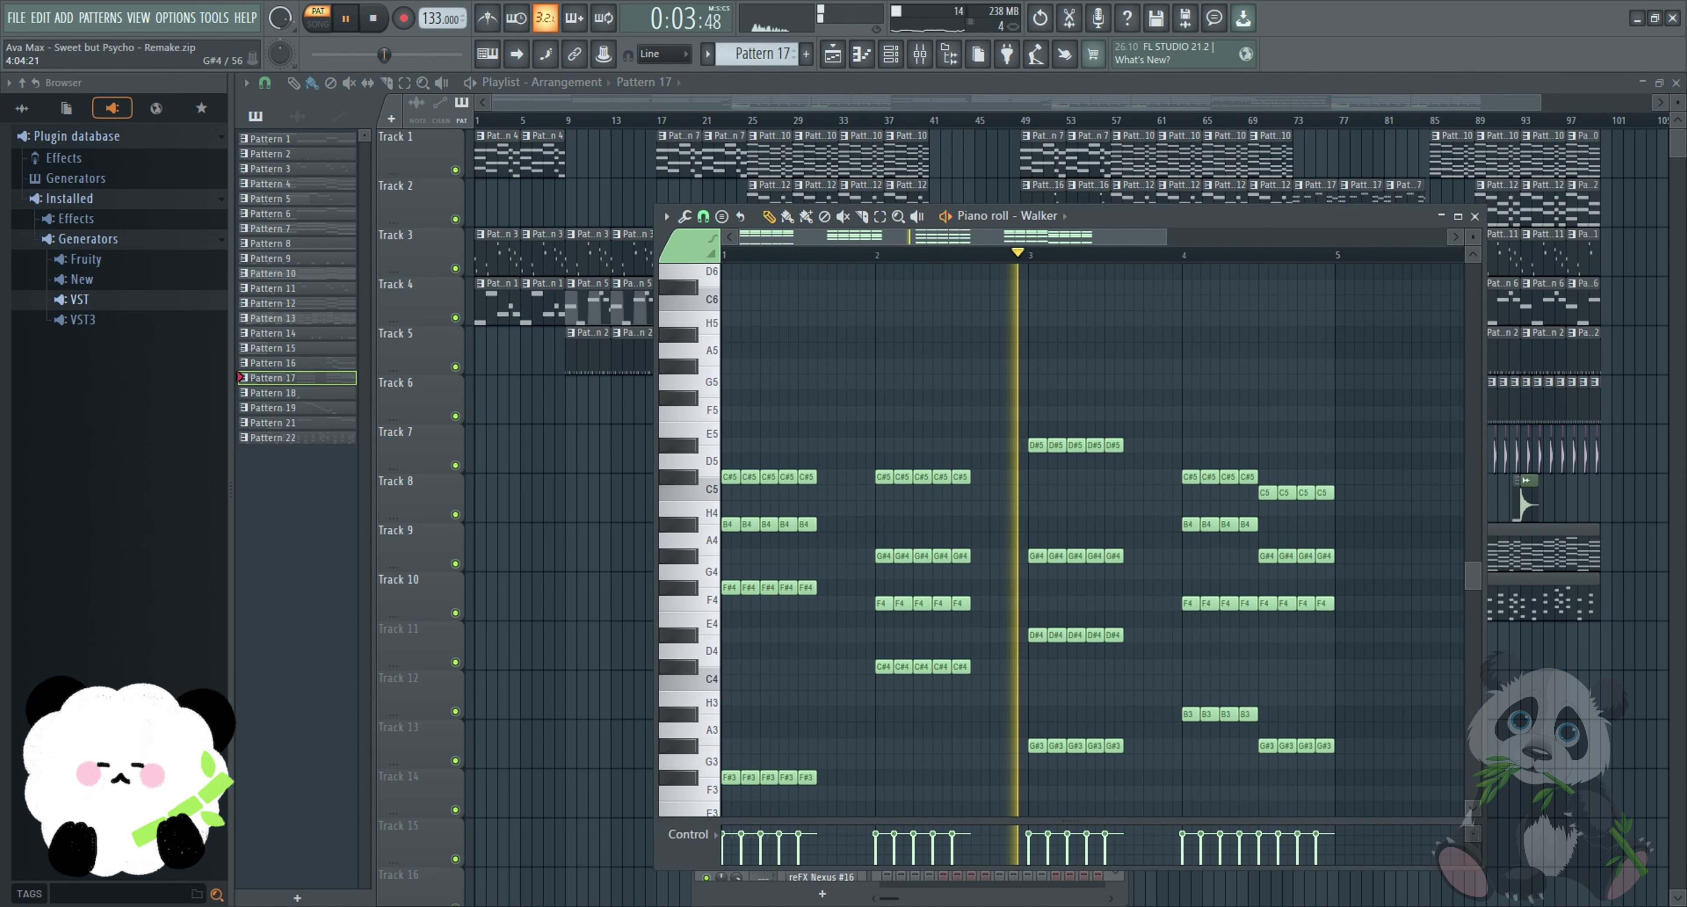
scroll(1342, 609, "up", 2)
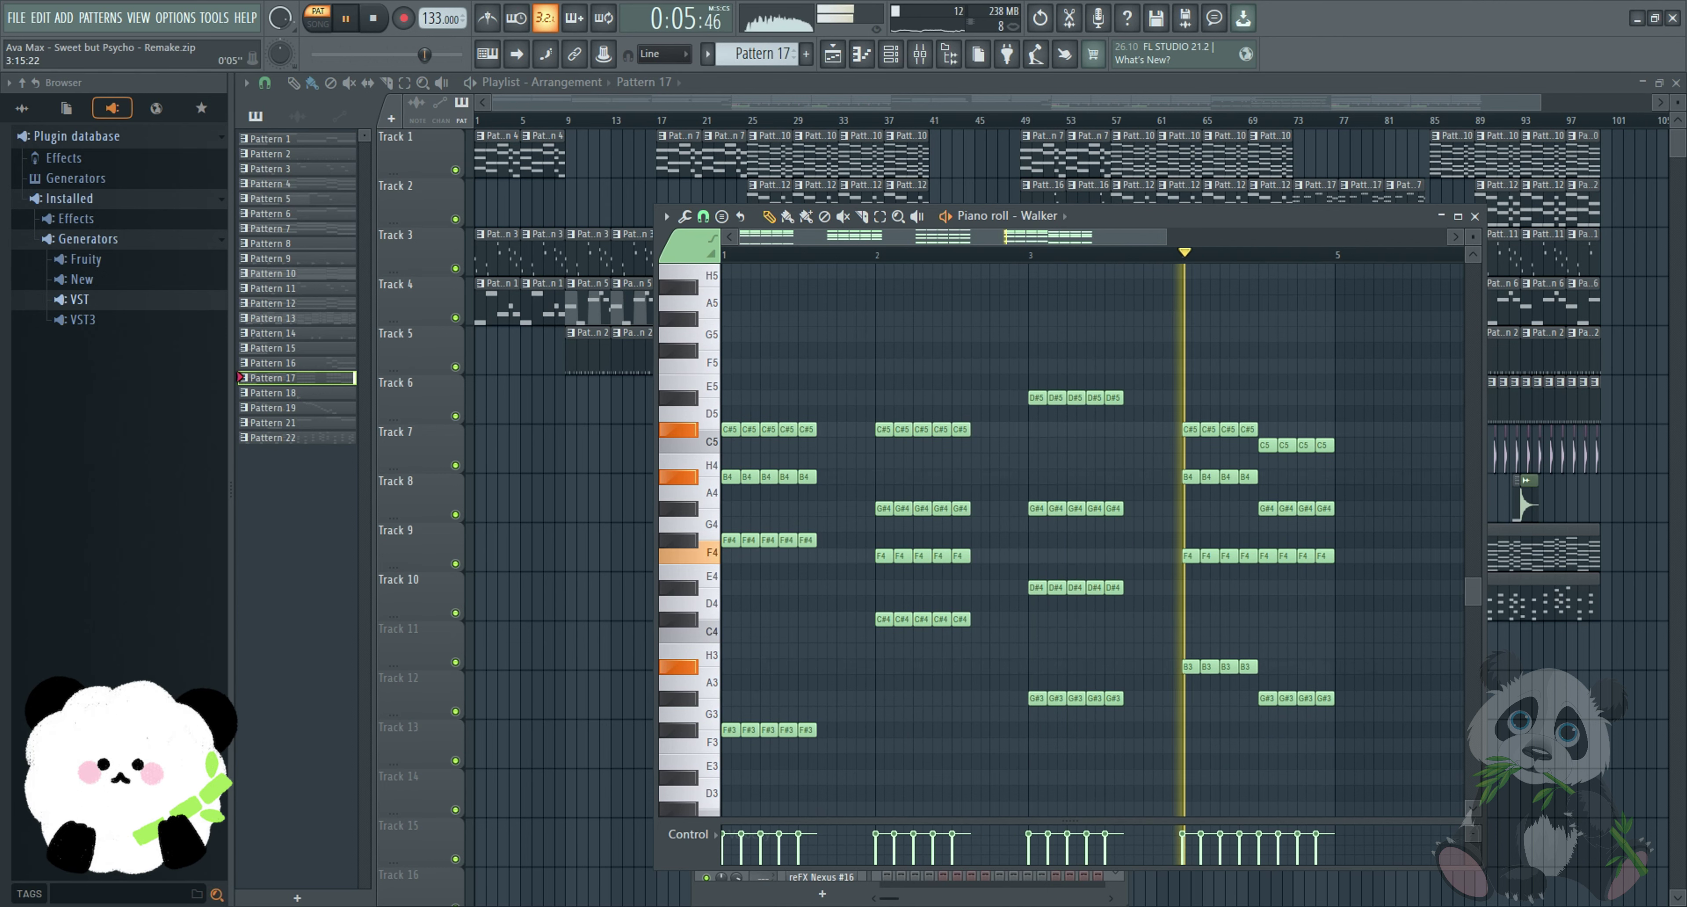
left_click_drag(1164, 237, 1105, 237)
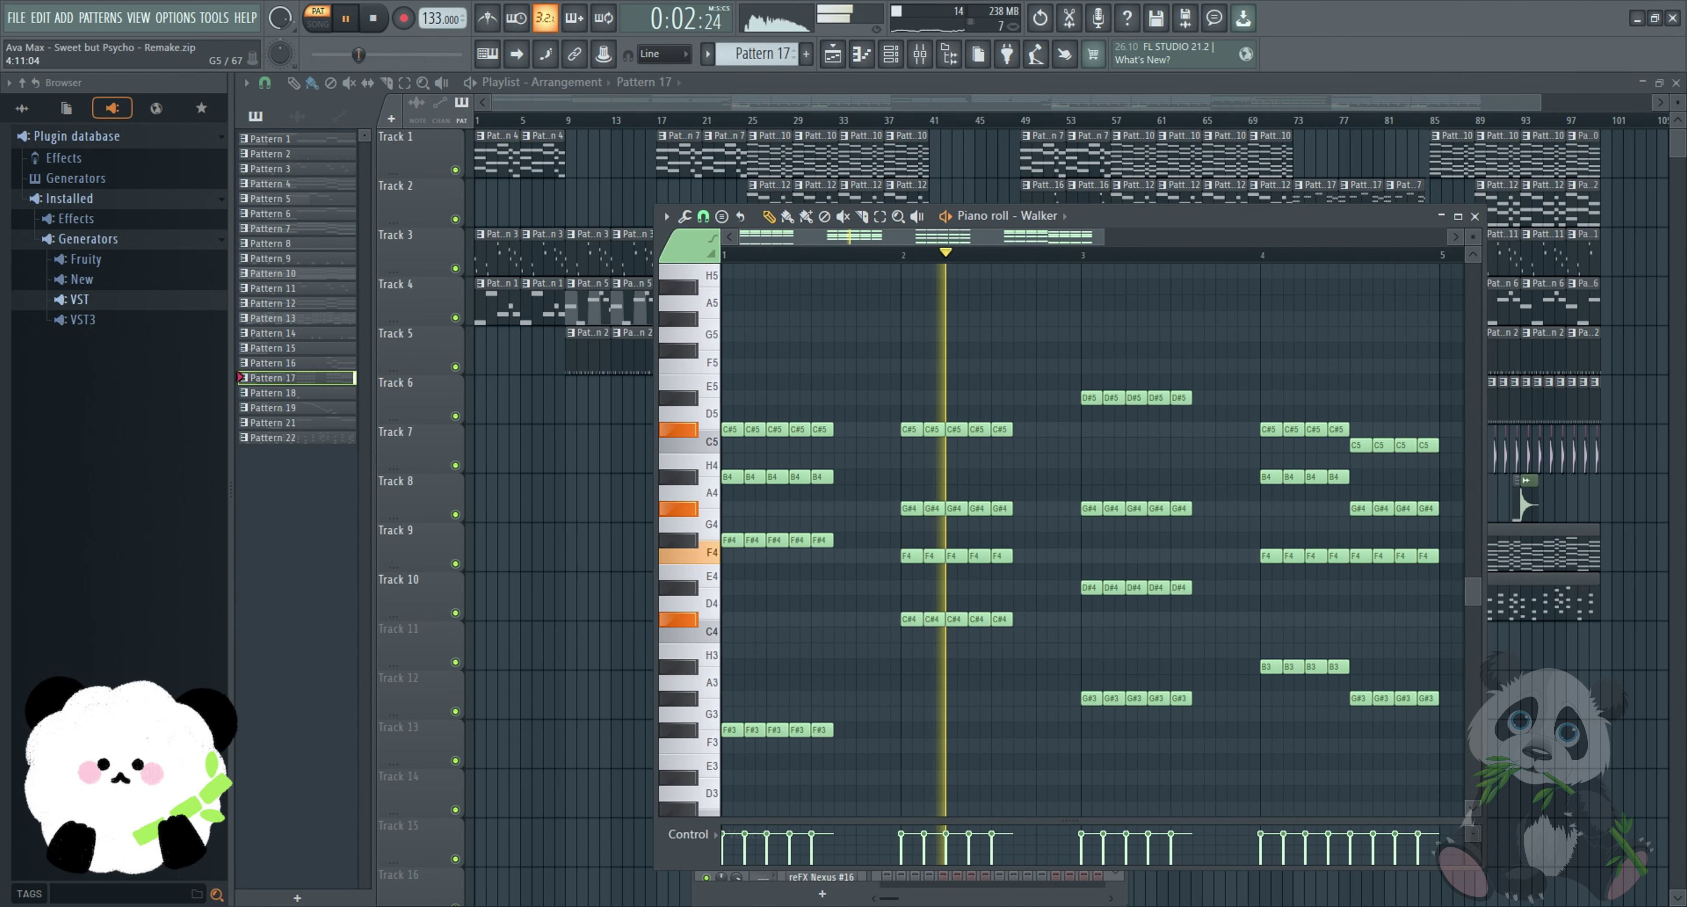
- Close the piano roll, view the Walker channel's synthesizer settings, and close the plugin window
key("Escape")
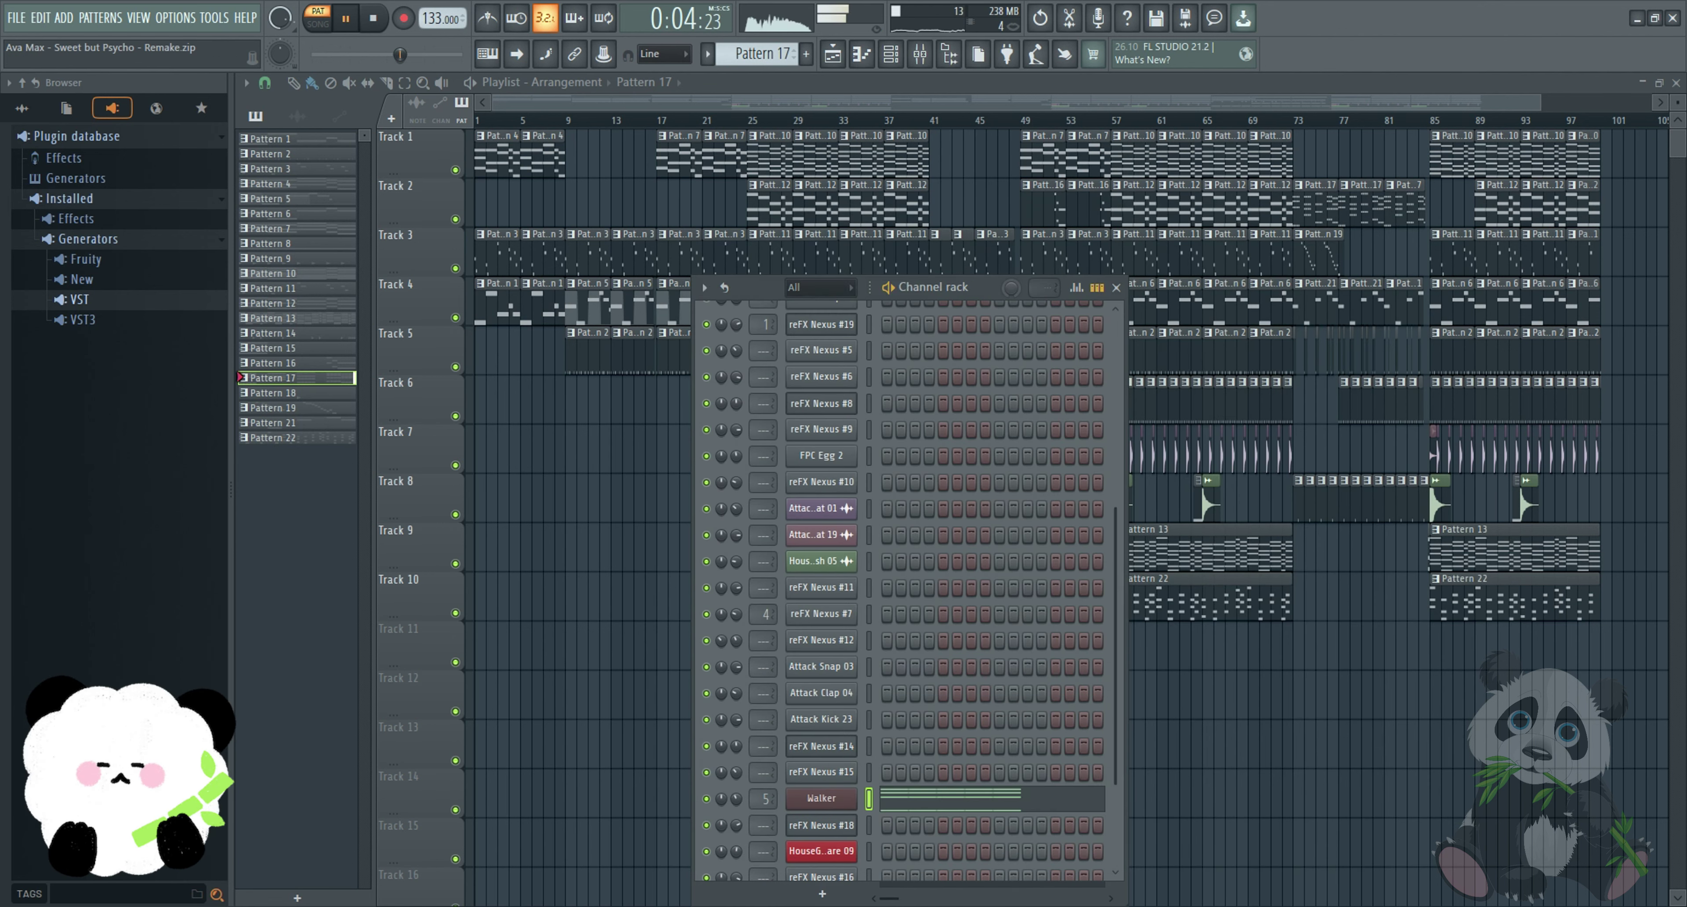
left_click(821, 799)
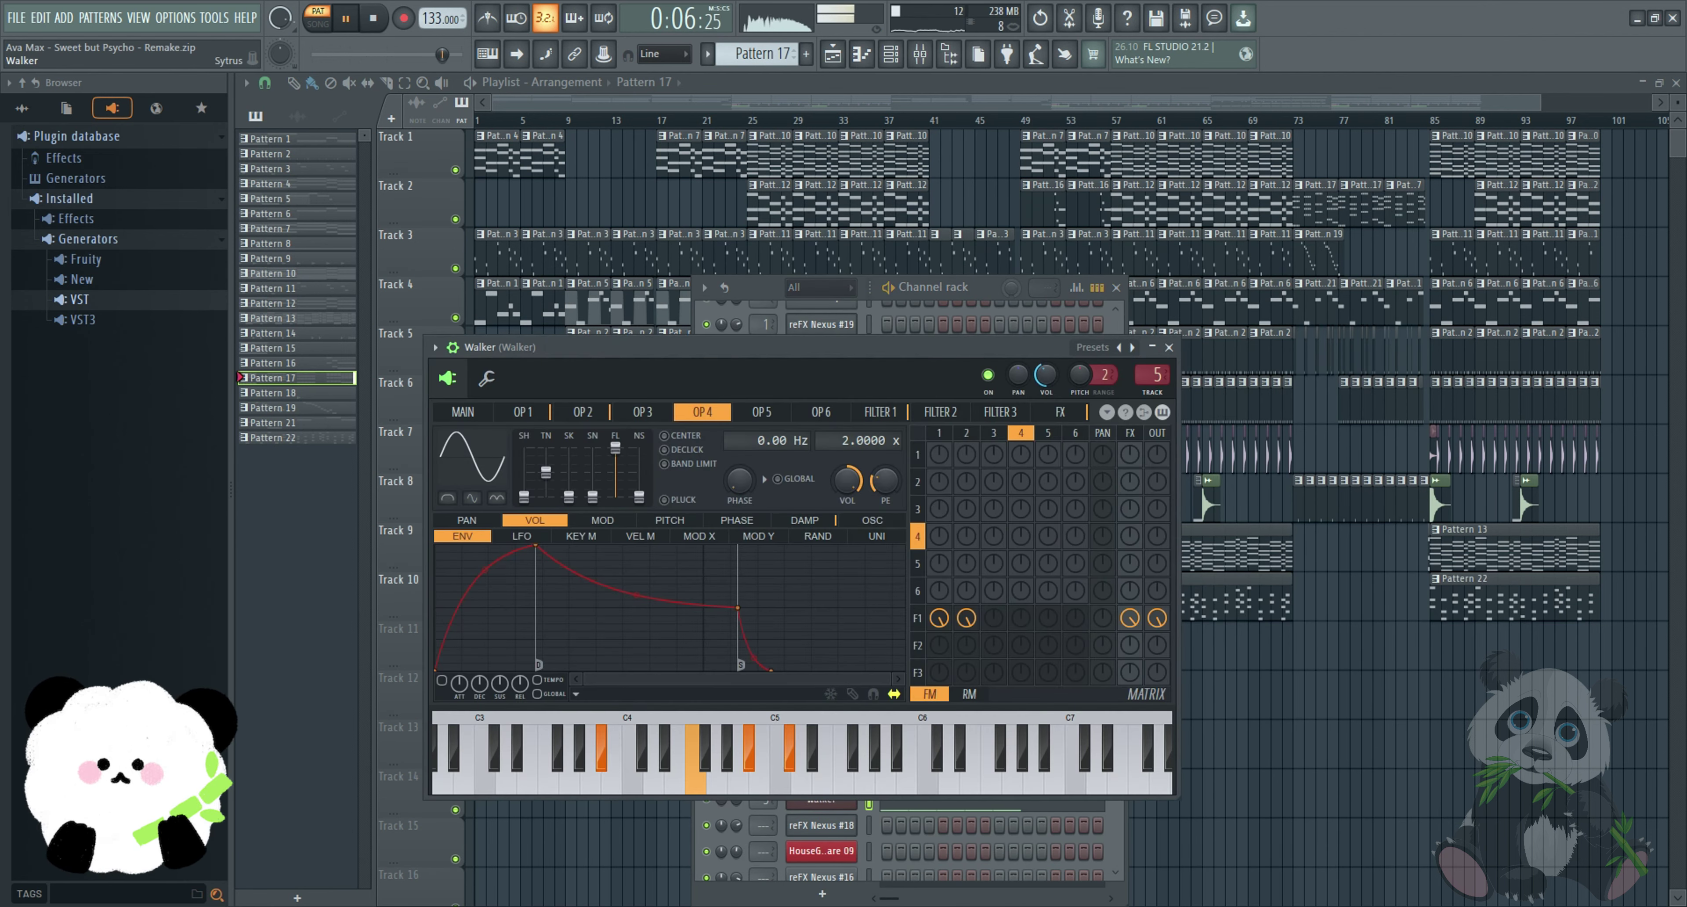
key("Escape")
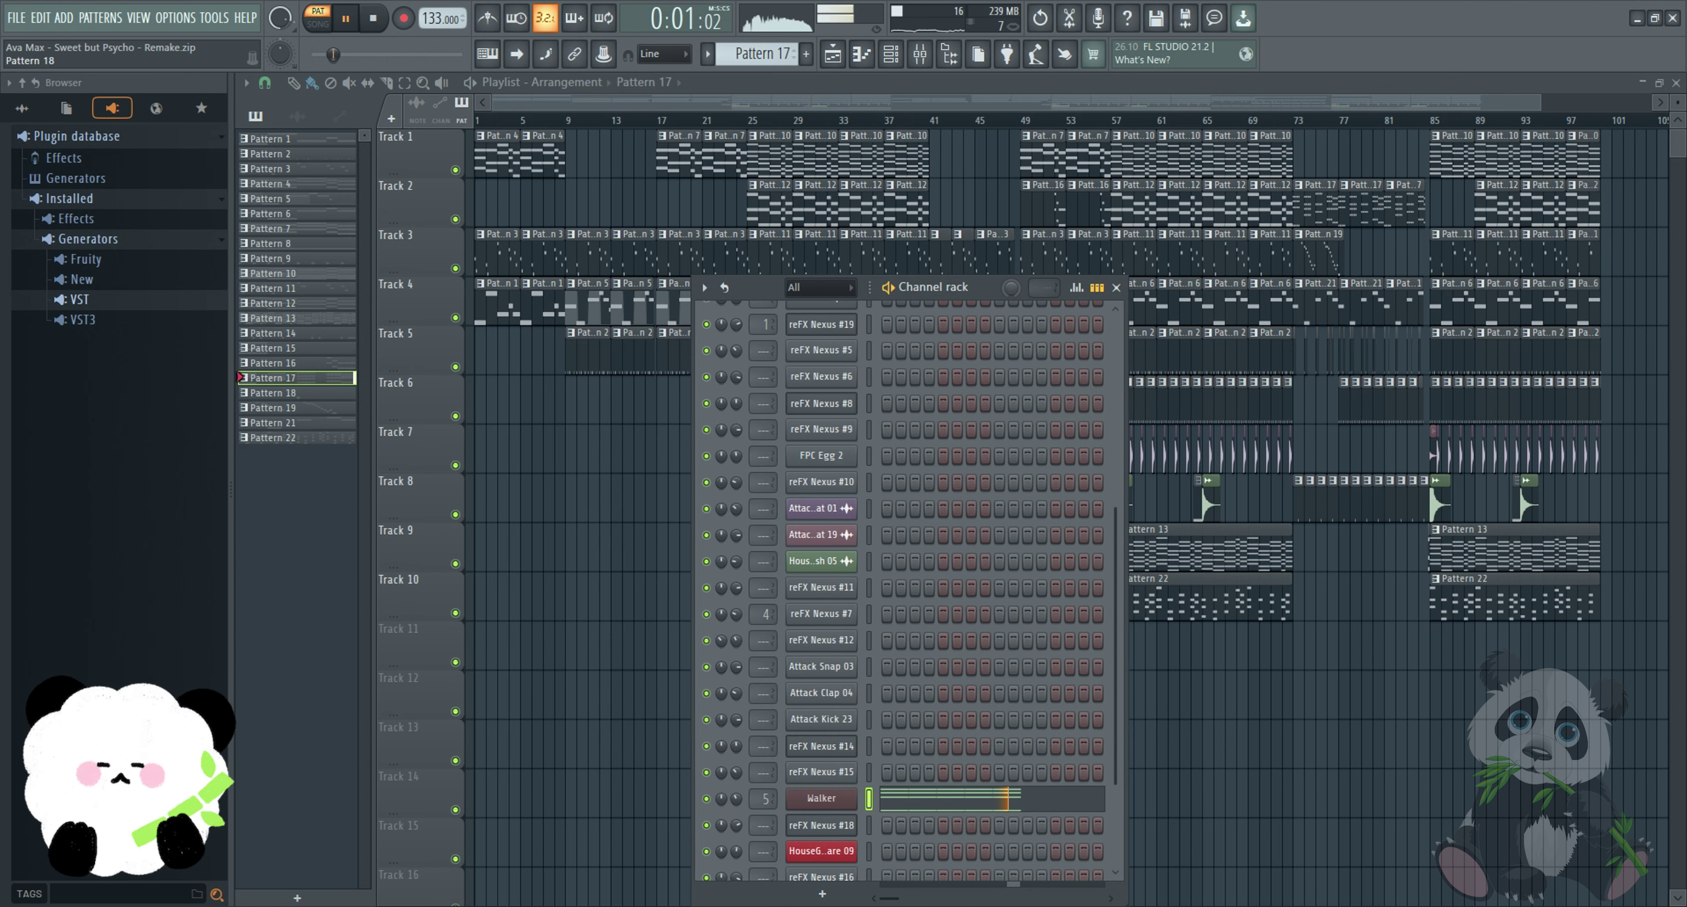
- Select Pattern 18 and examine its reFX Nexus #18 and red HouseG channel steps in the channel rack
left_click(281, 394)
left_click(891, 54)
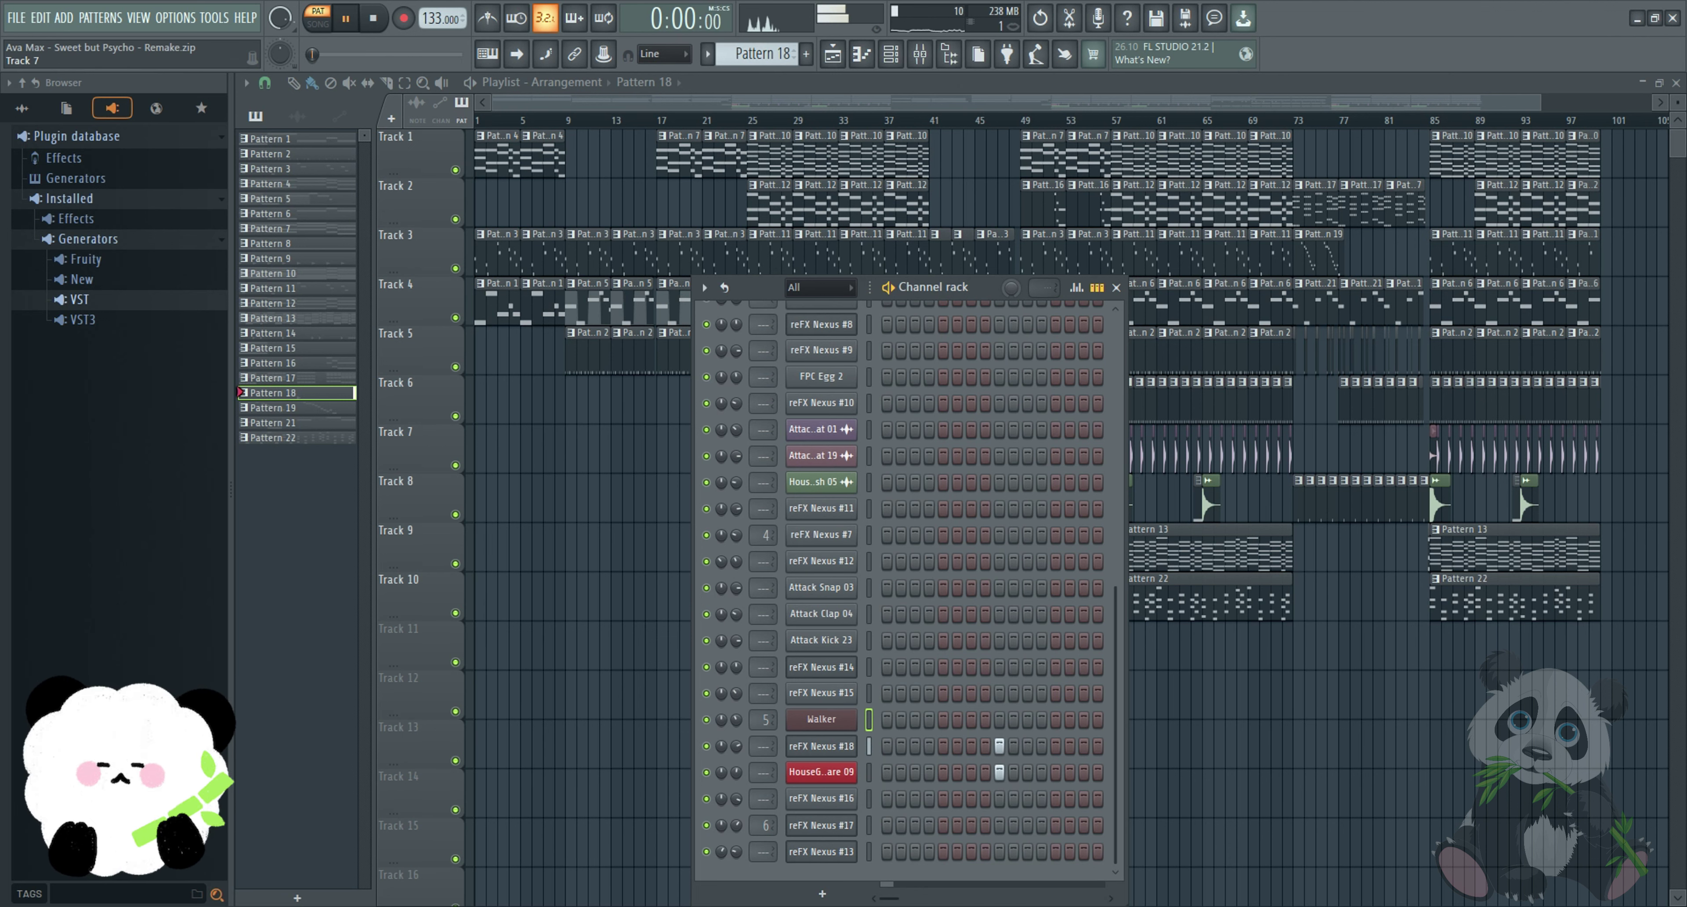
- Select Pattern 19 and examine its descending reFX Nexus #16 melody in the piano roll
left_click(274, 407)
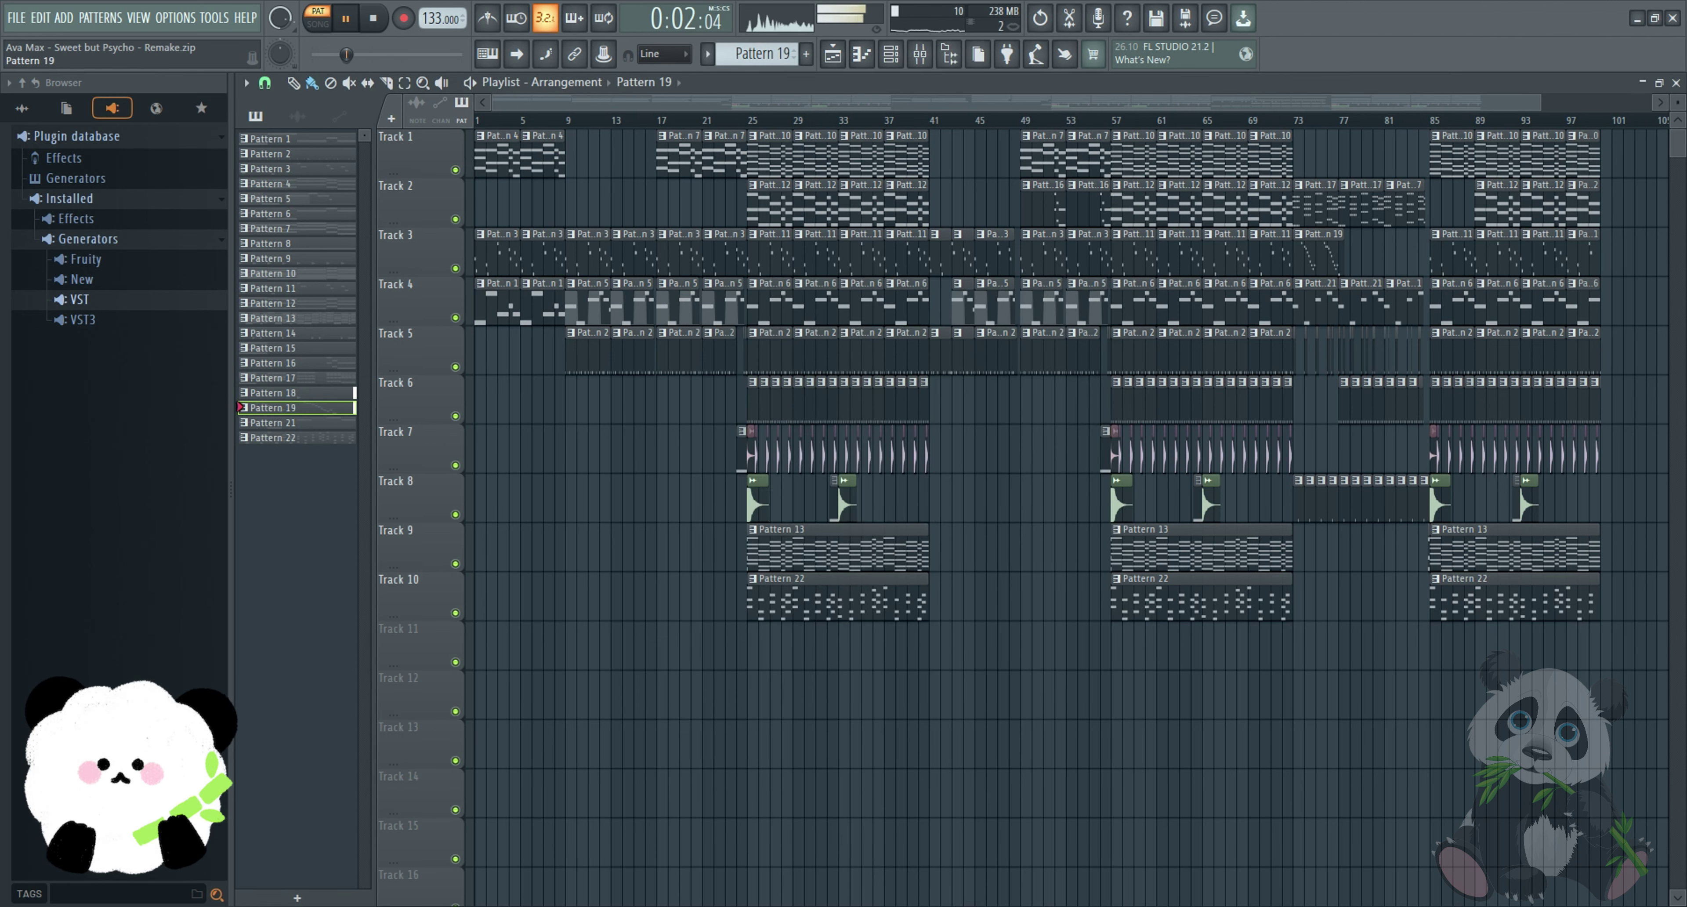
left_click(891, 54)
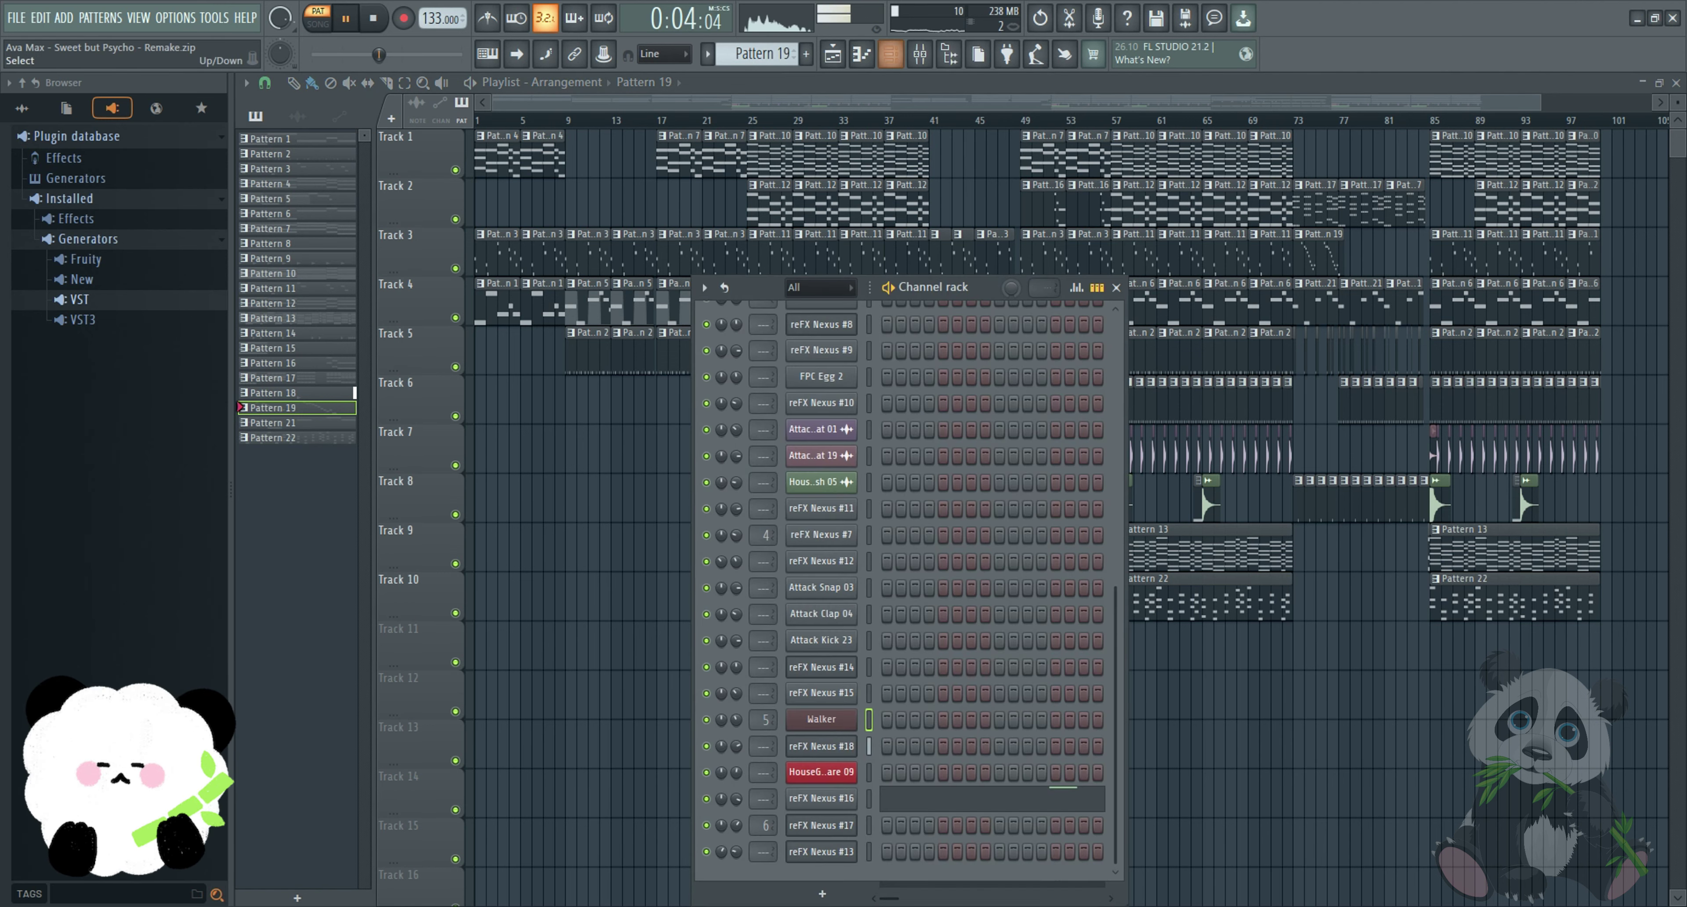
left_click(1008, 798)
scroll(1003, 589, "up", 3)
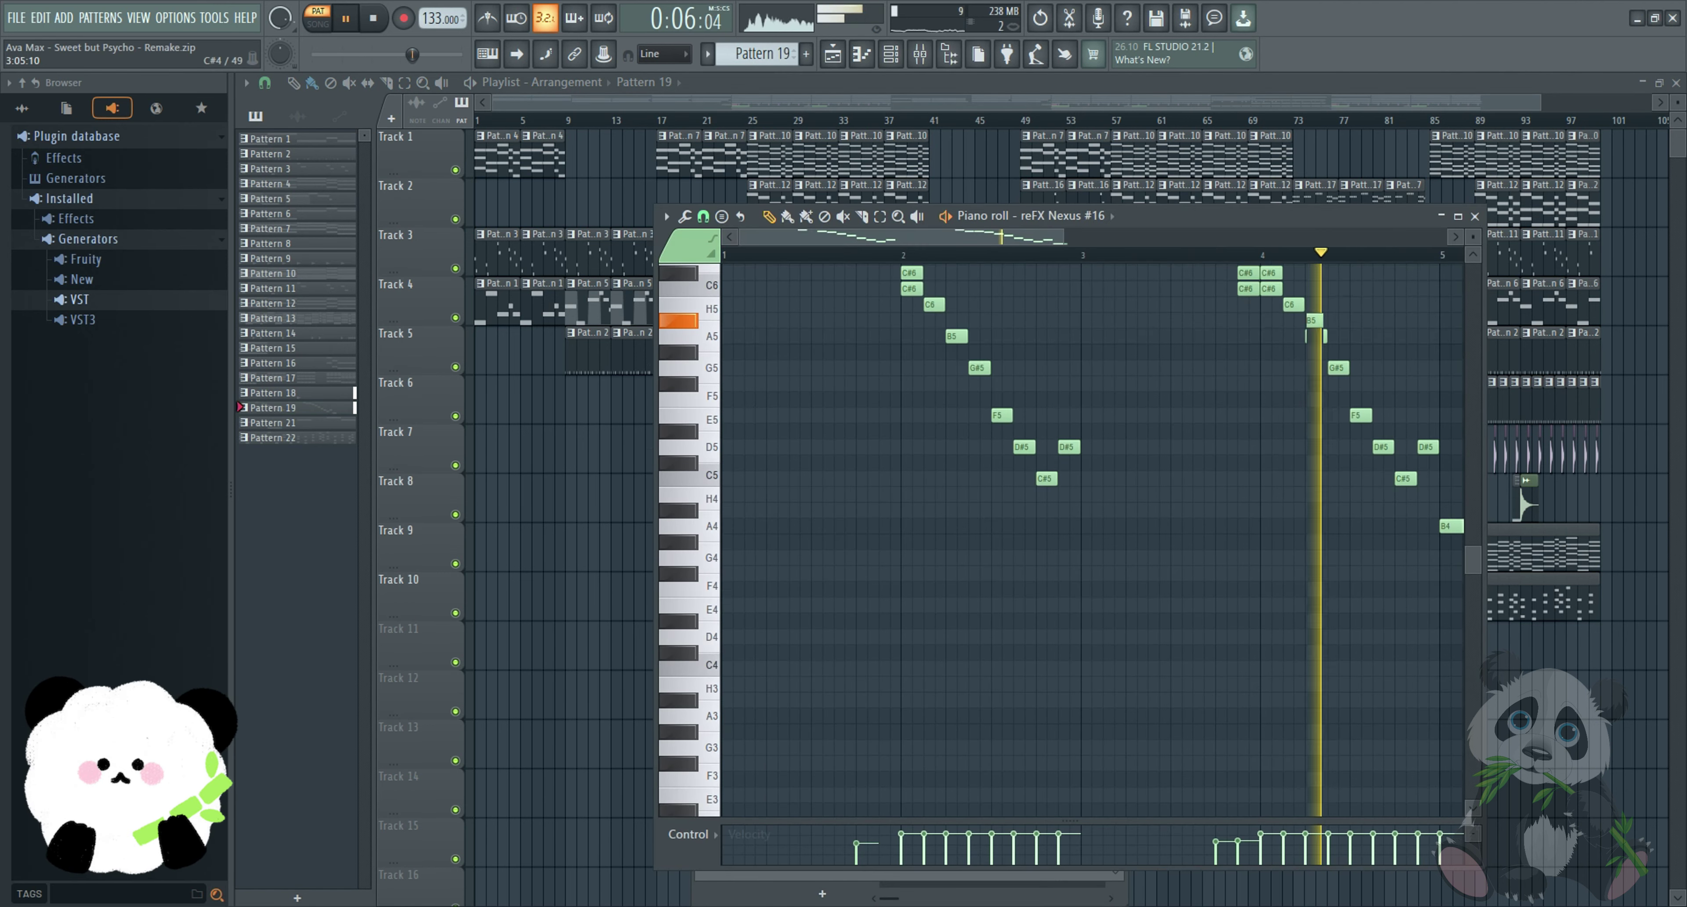
scroll(890, 238, "down", 2)
scroll(919, 237, "up", 1)
scroll(1278, 410, "up", 3)
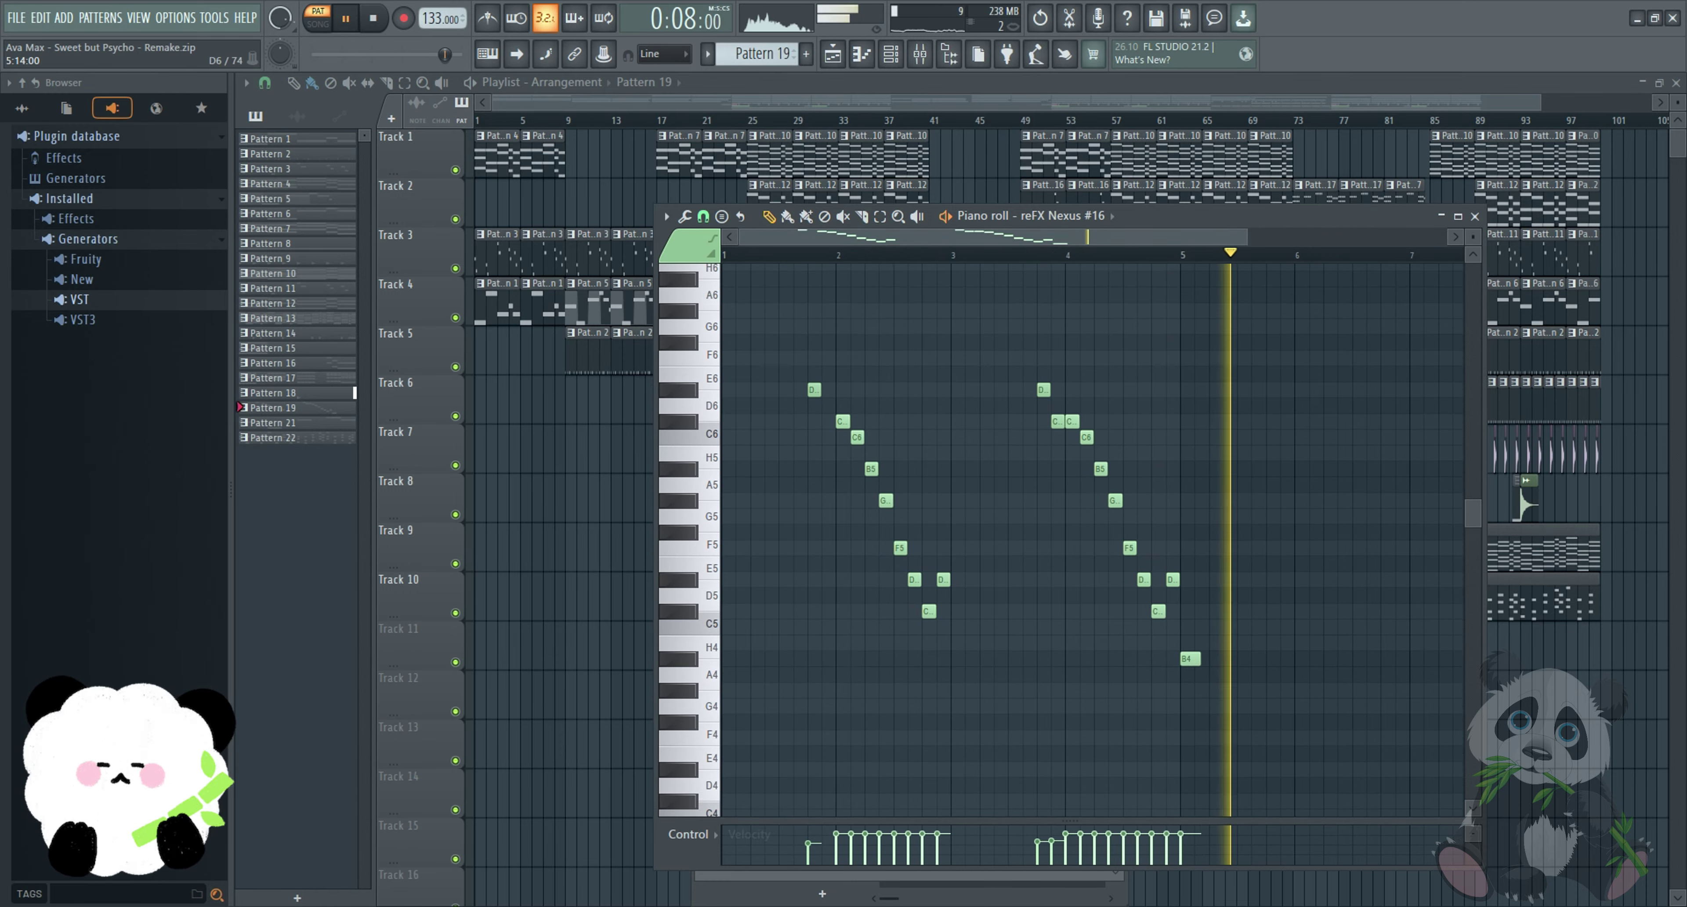
scroll(1277, 411, "down", 1)
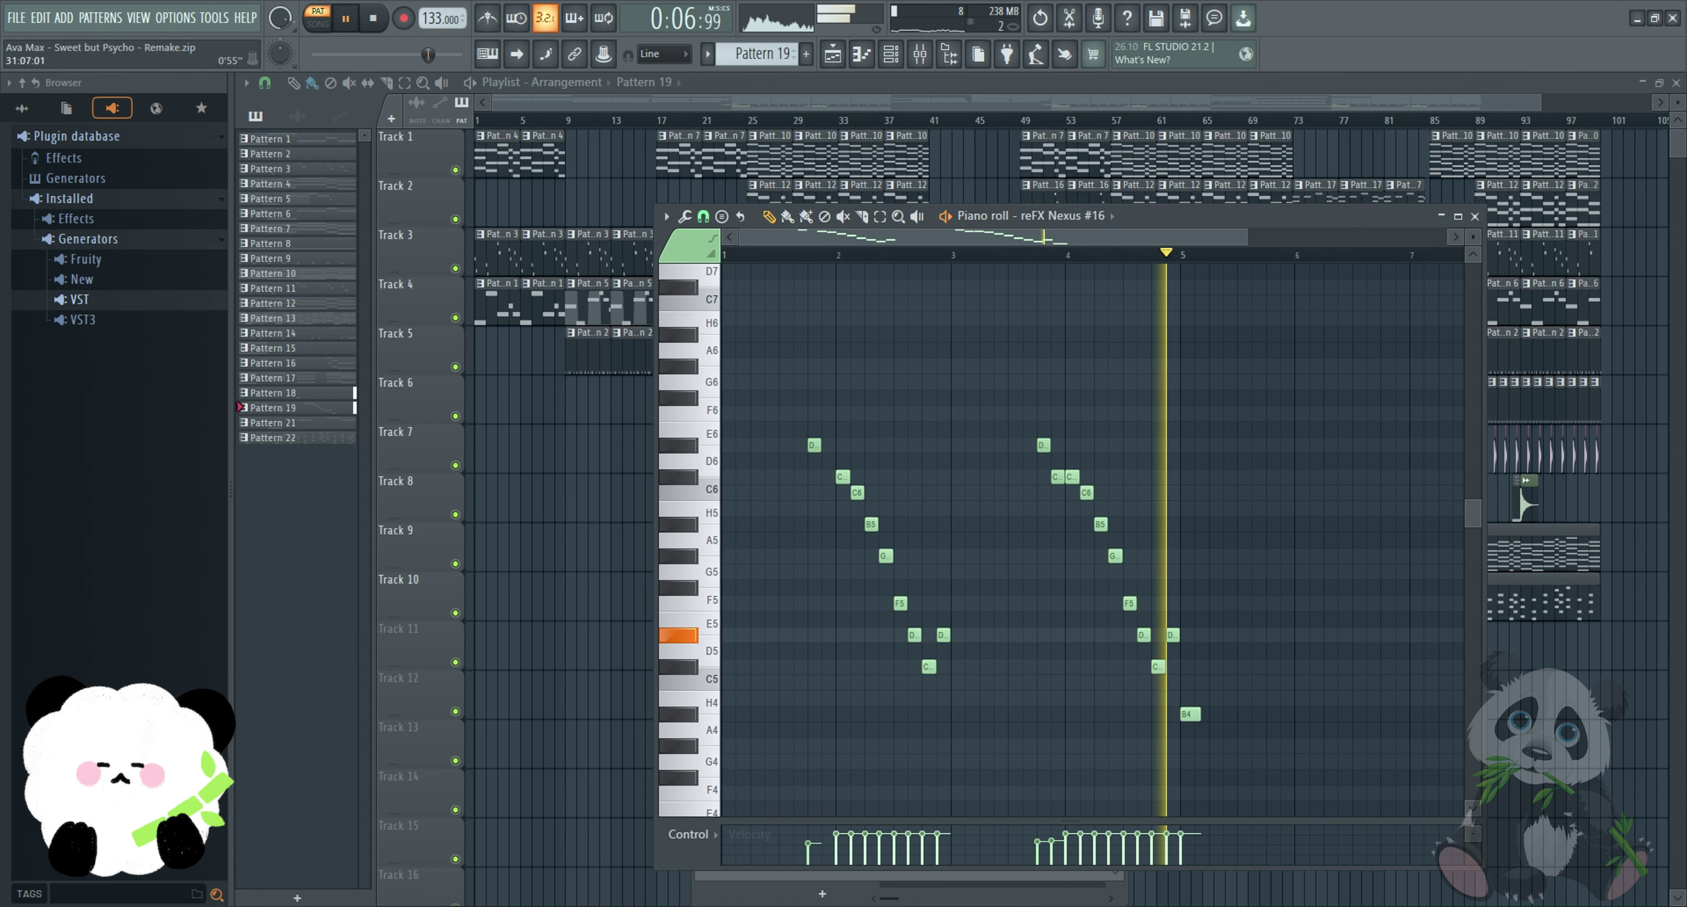
- Select Pattern 21, examine its reFX Nexus #3 bass notes in the piano roll, and close the piano roll
left_click(275, 437)
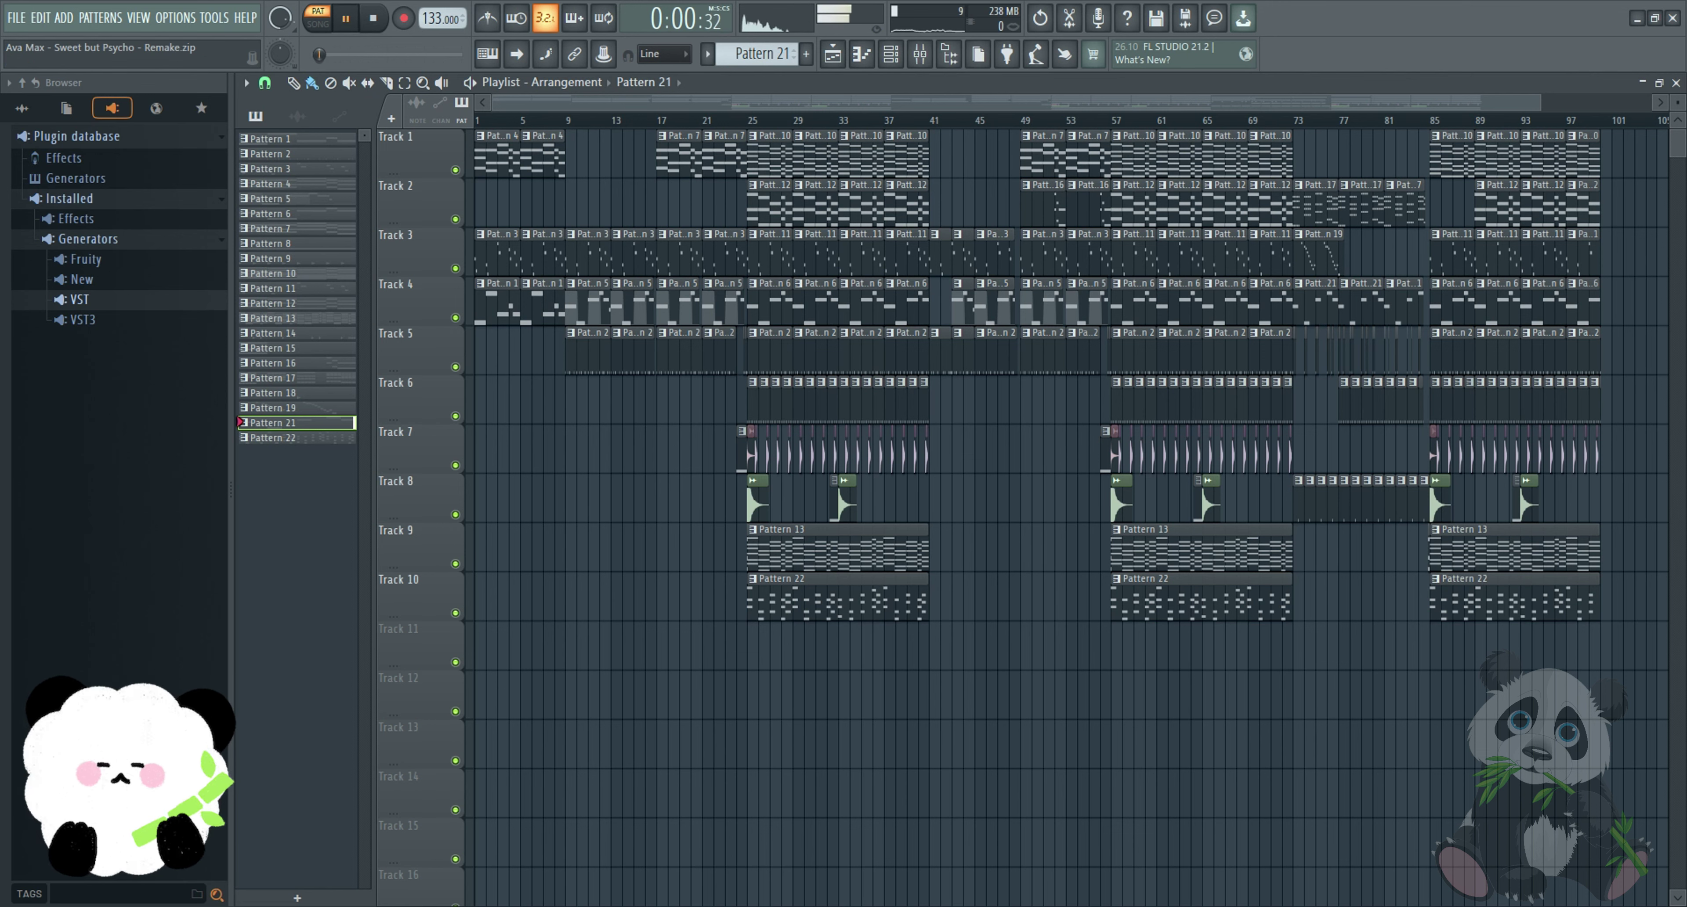
left_click(890, 53)
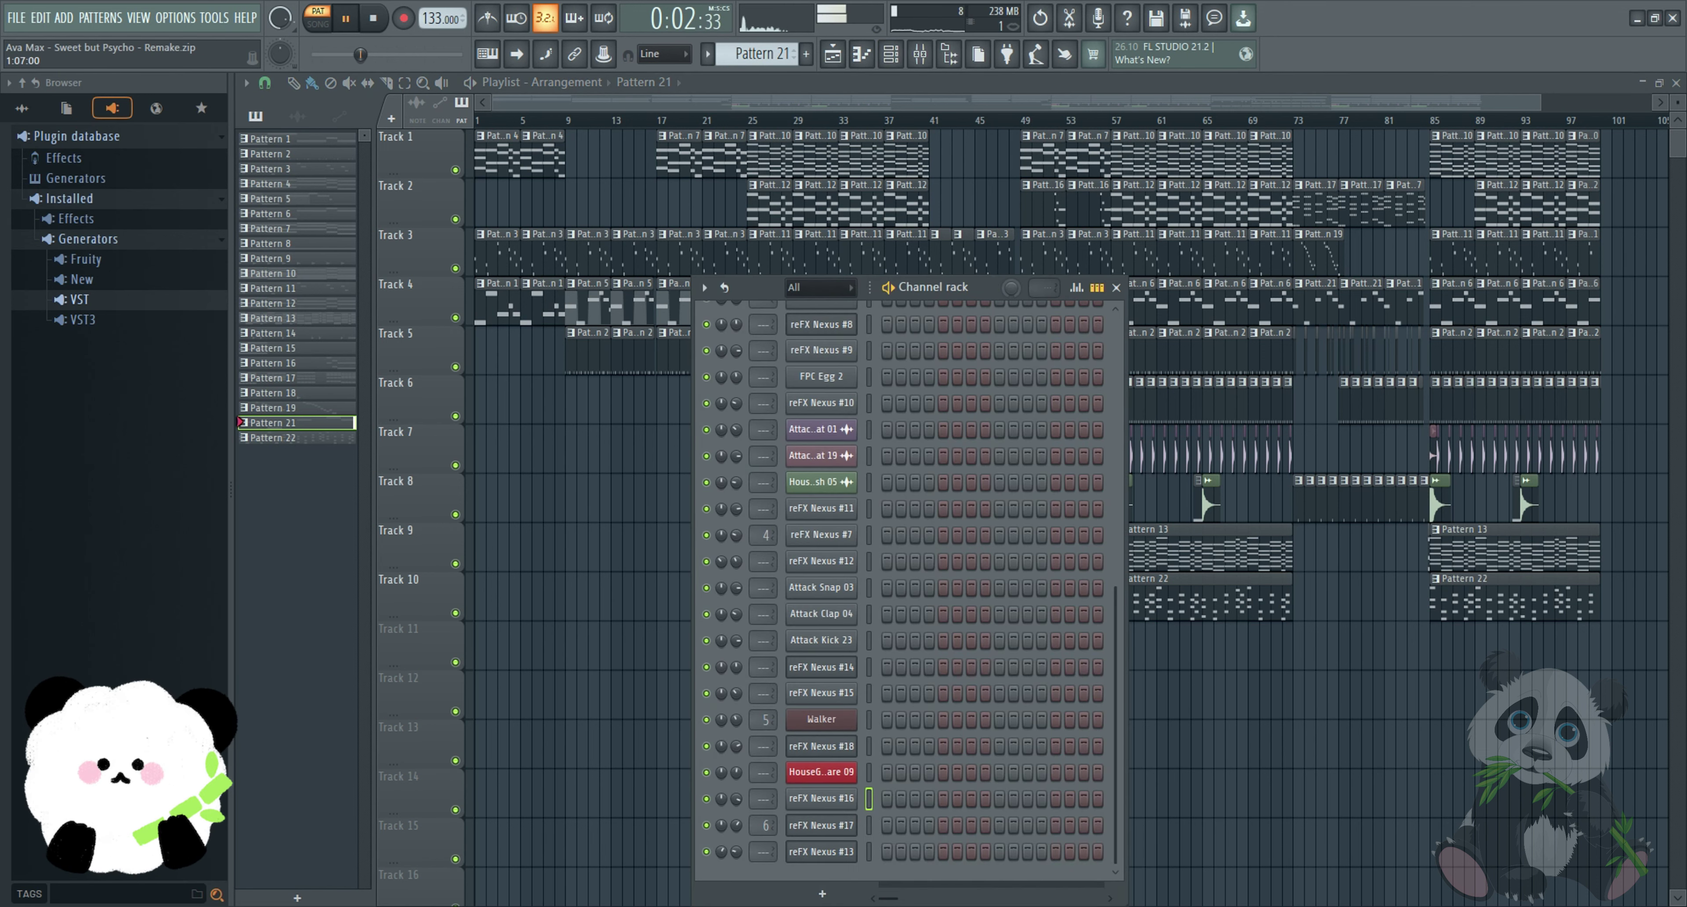
scroll(904, 589, "up", 5)
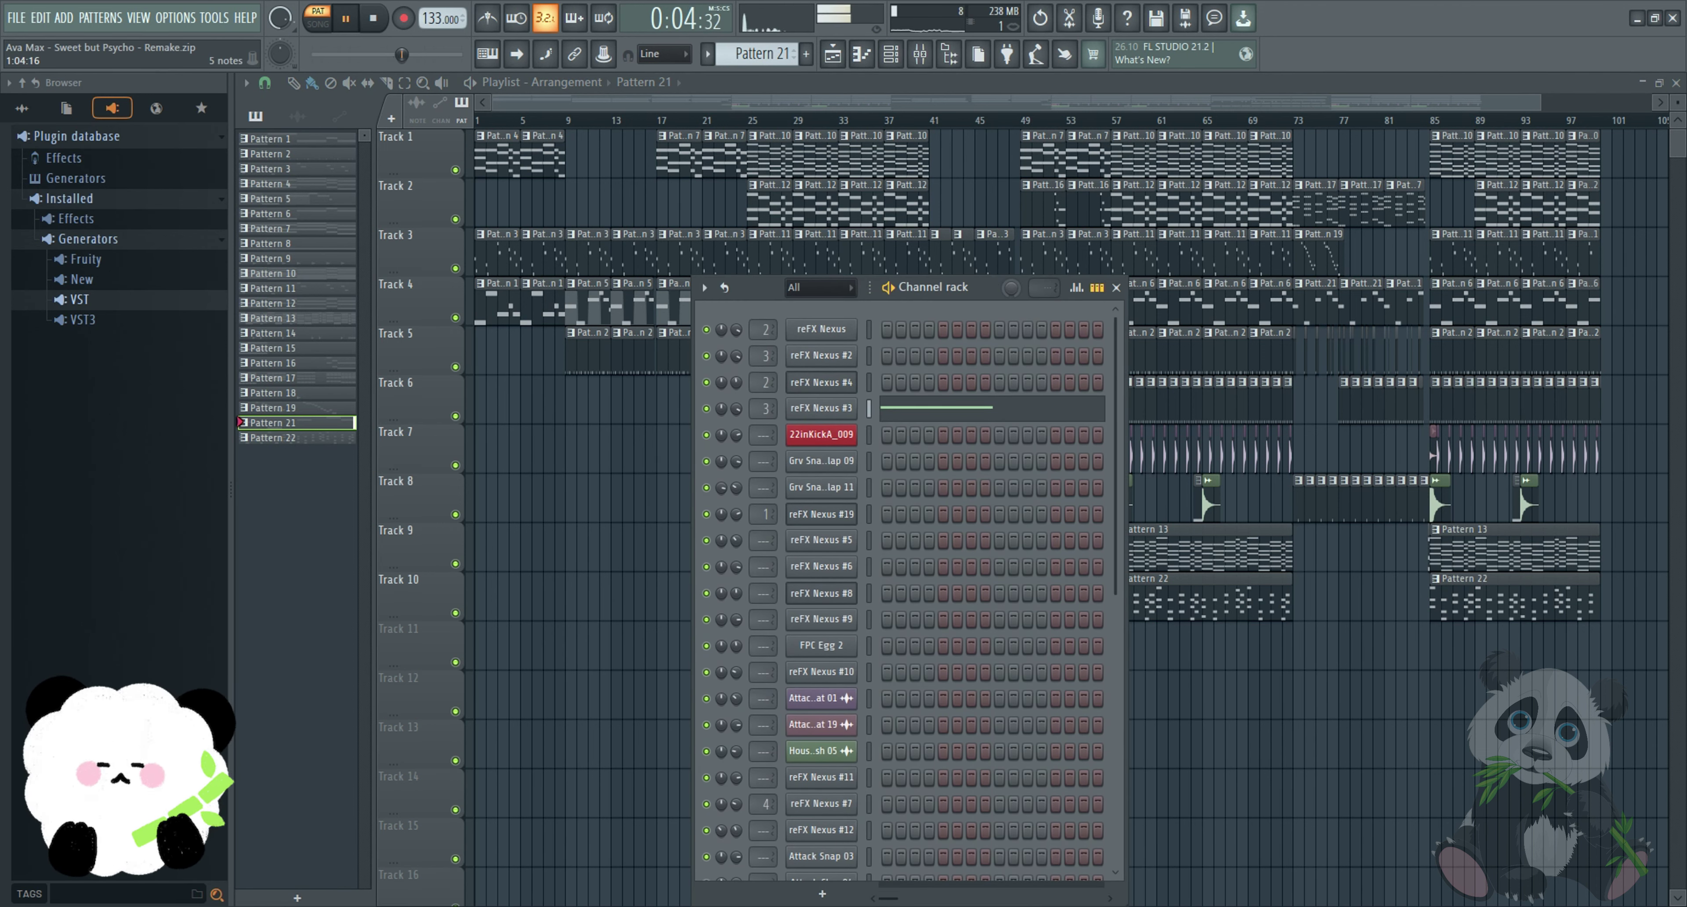
left_click(932, 408)
scroll(942, 470, "down", 8)
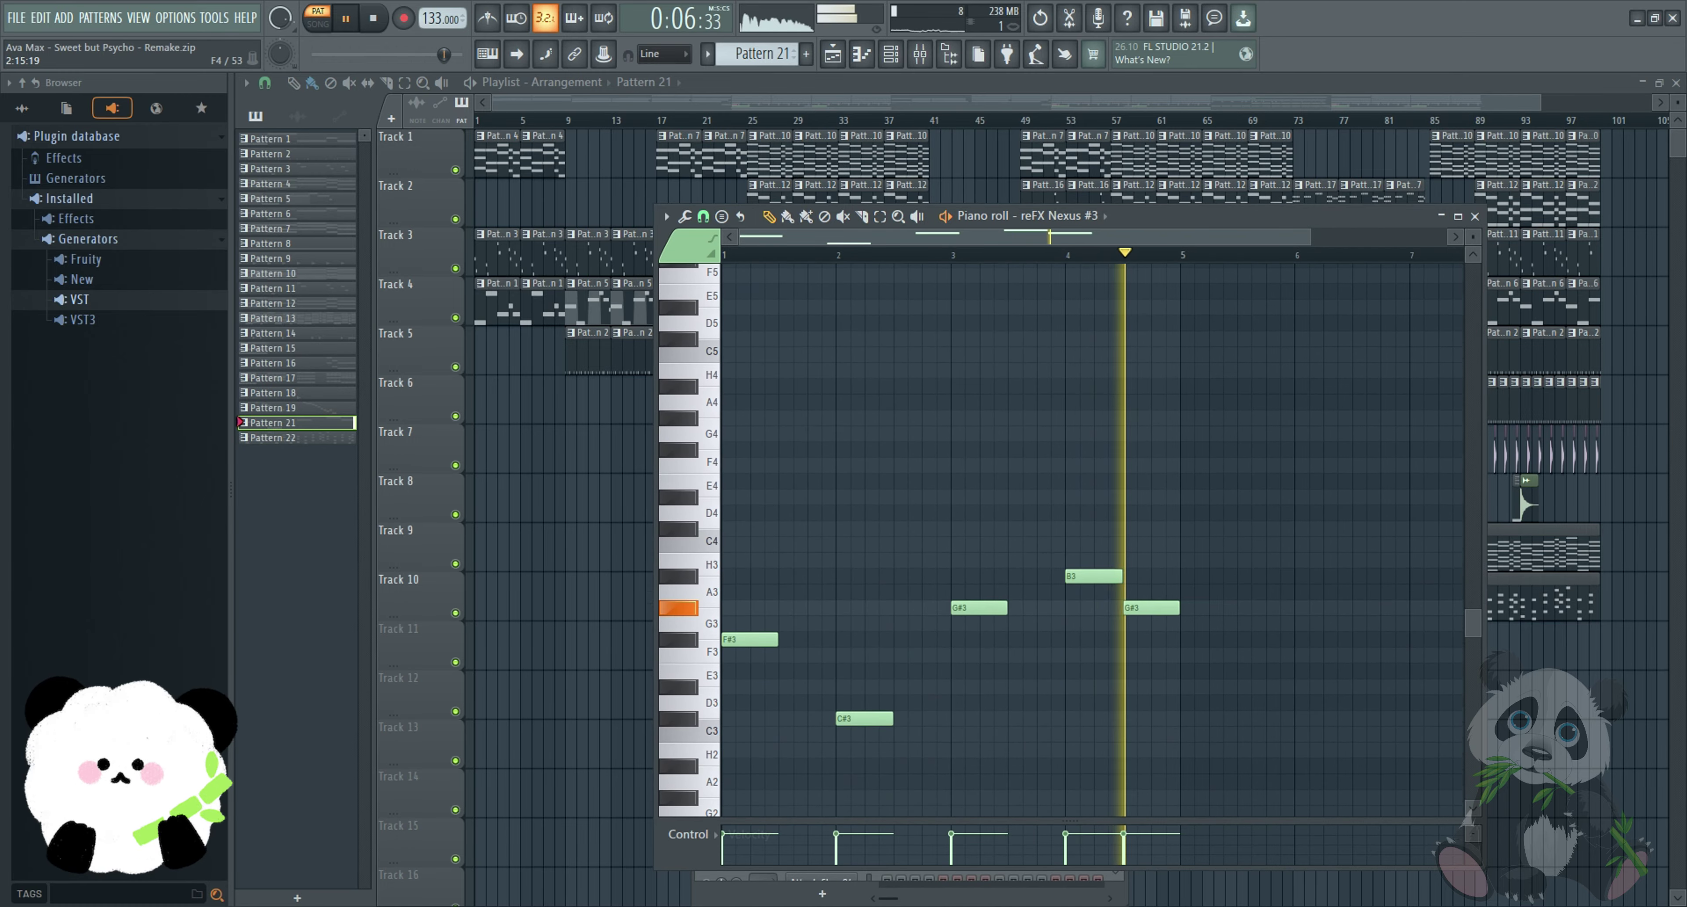
scroll(1090, 540, "down", 2)
left_click(1474, 216)
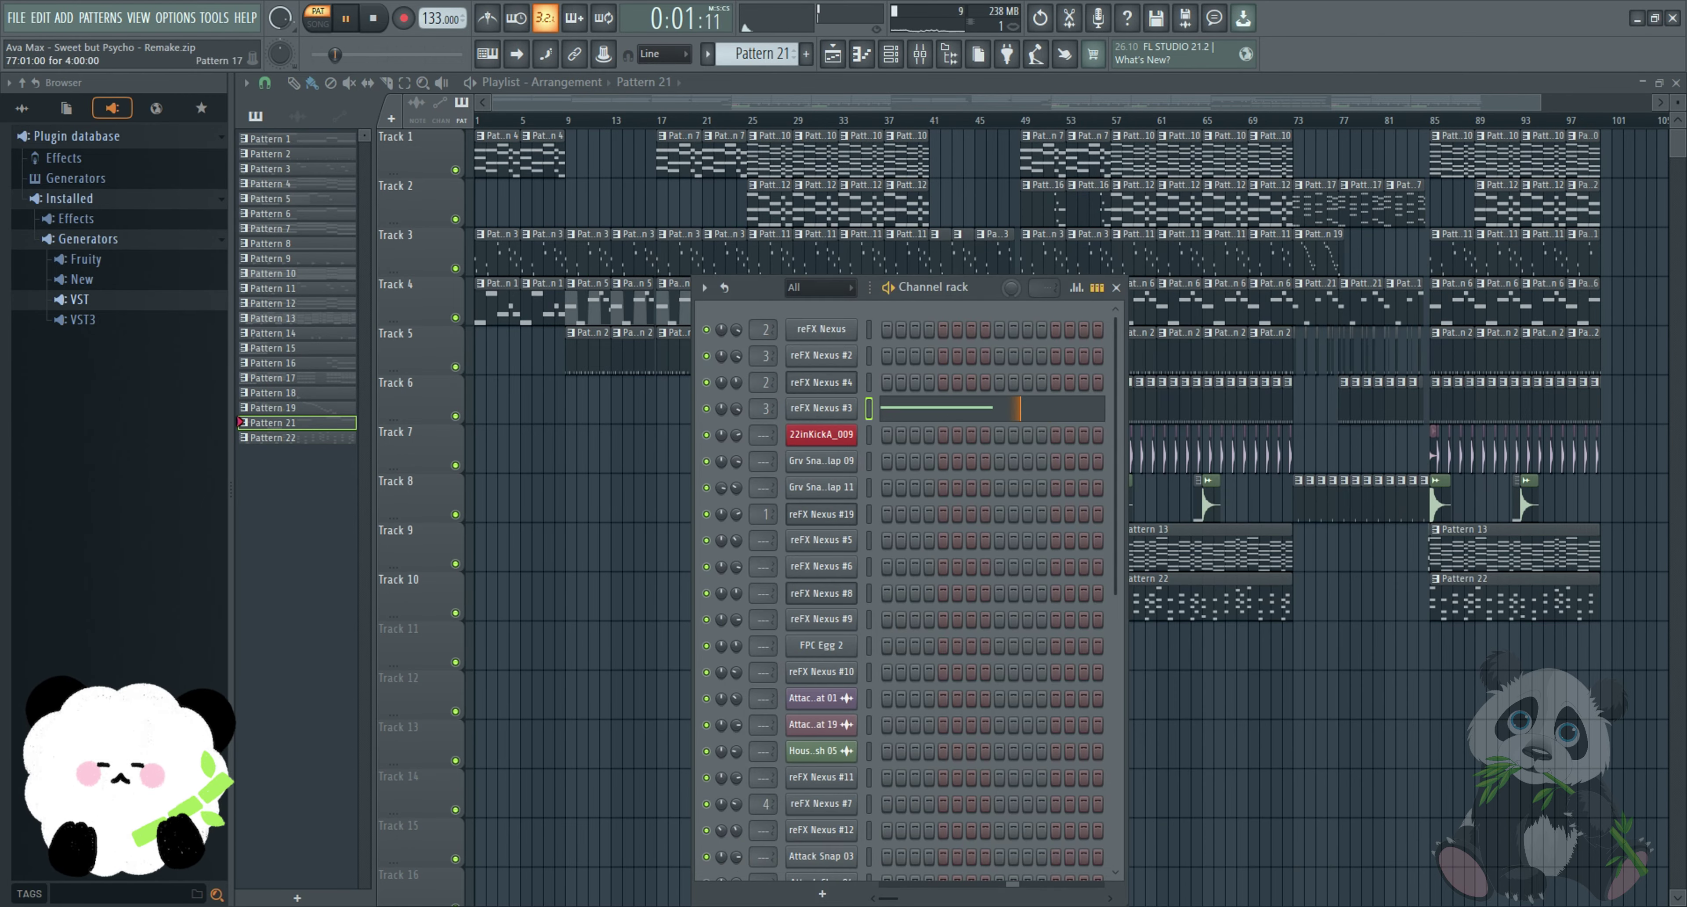
- Select Pattern 22 and examine the full length of its reFX Nexus #17 chord sequence in the piano roll
left_click(295, 438)
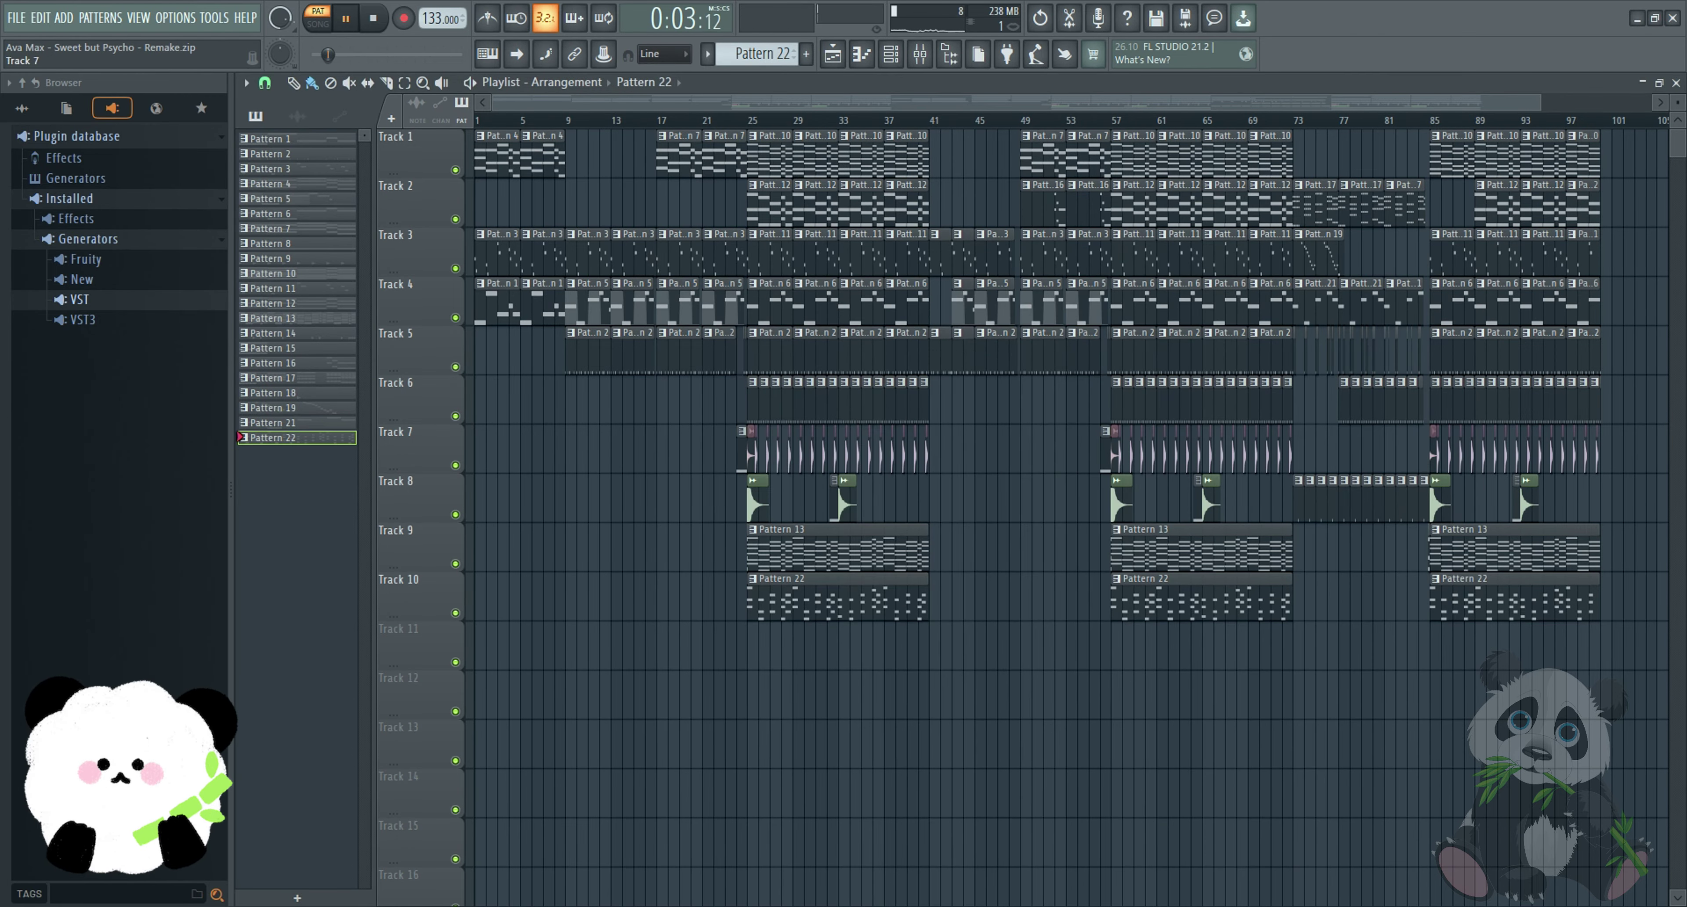
left_click(891, 54)
scroll(983, 656, "down", 5)
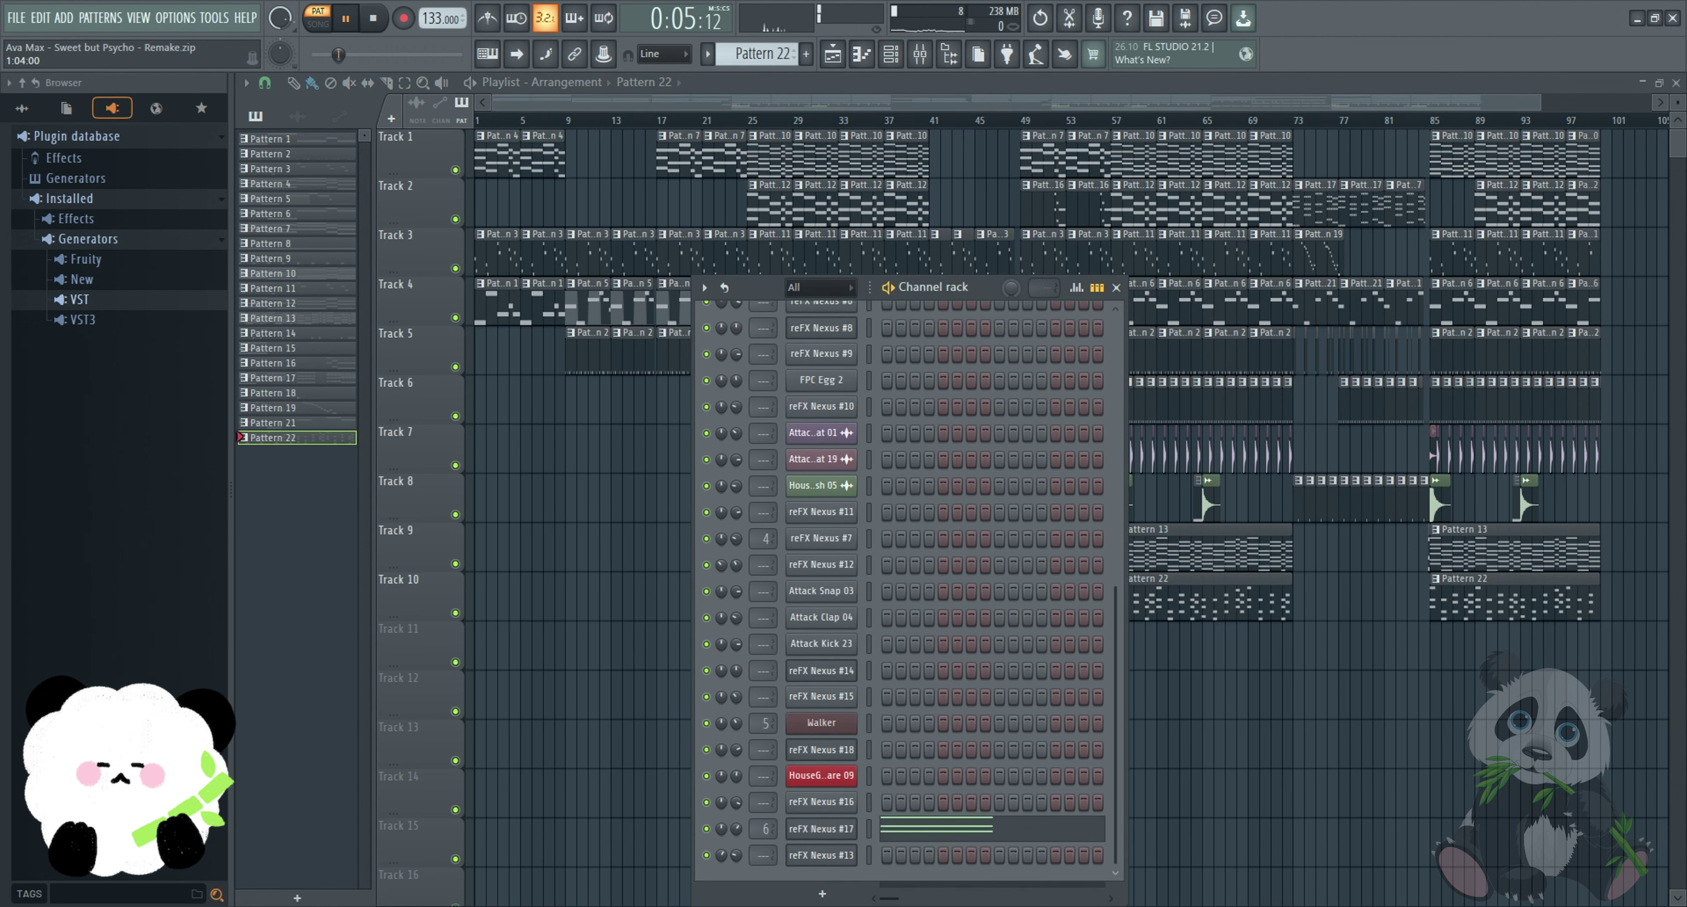
left_click(1062, 826)
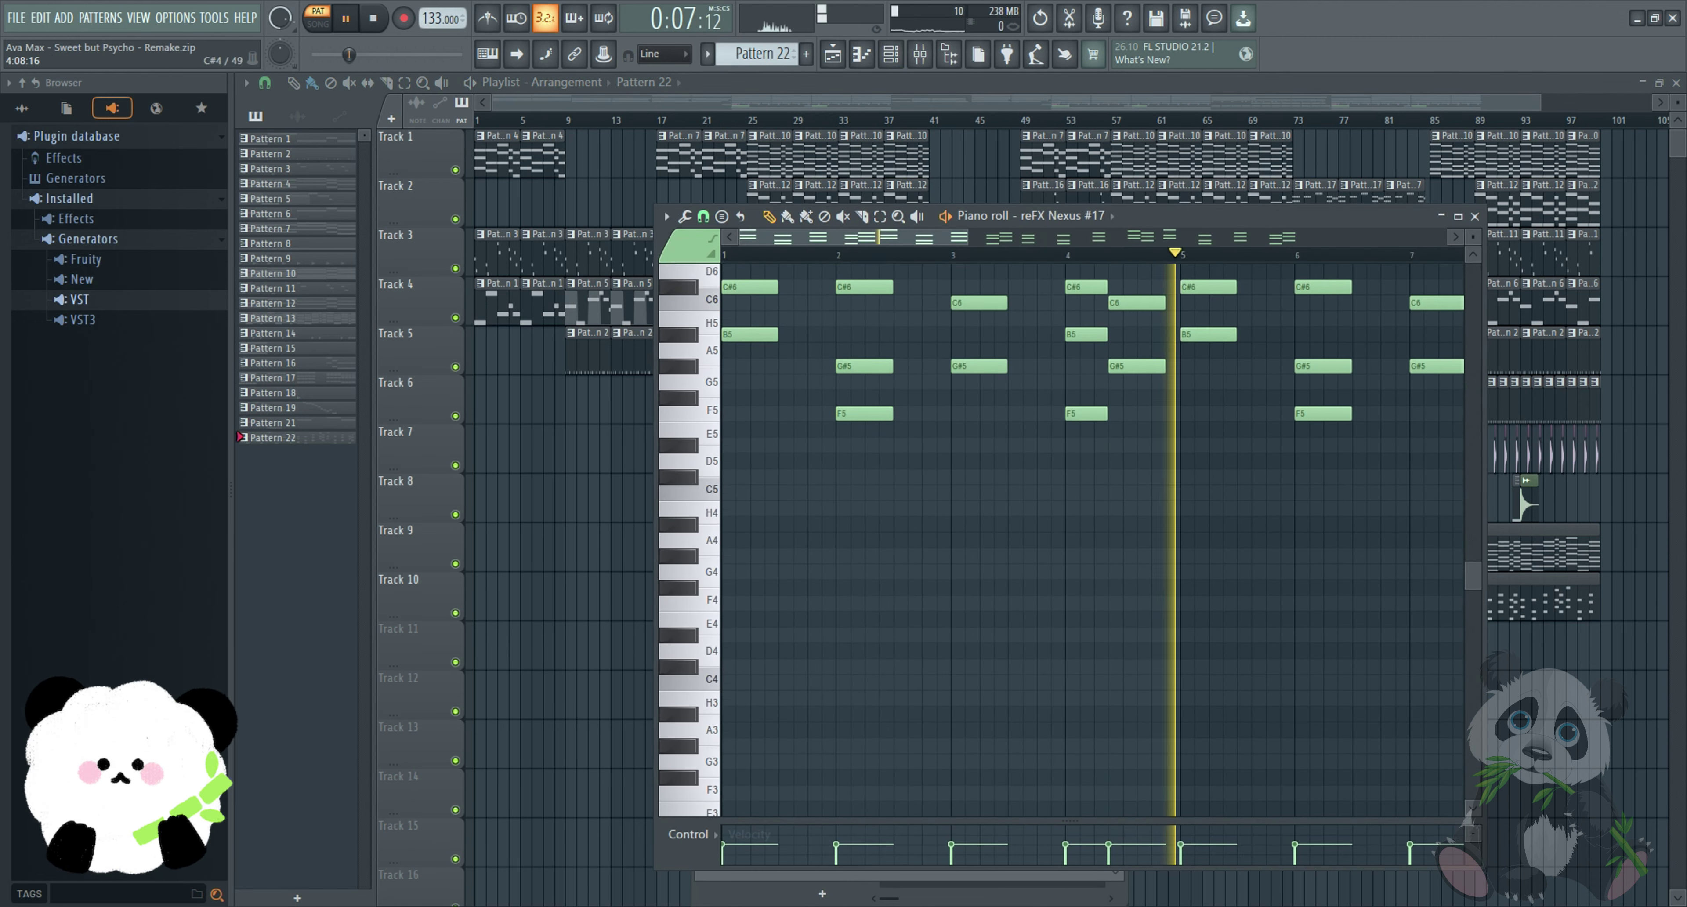
left_click_drag(968, 237, 1350, 238)
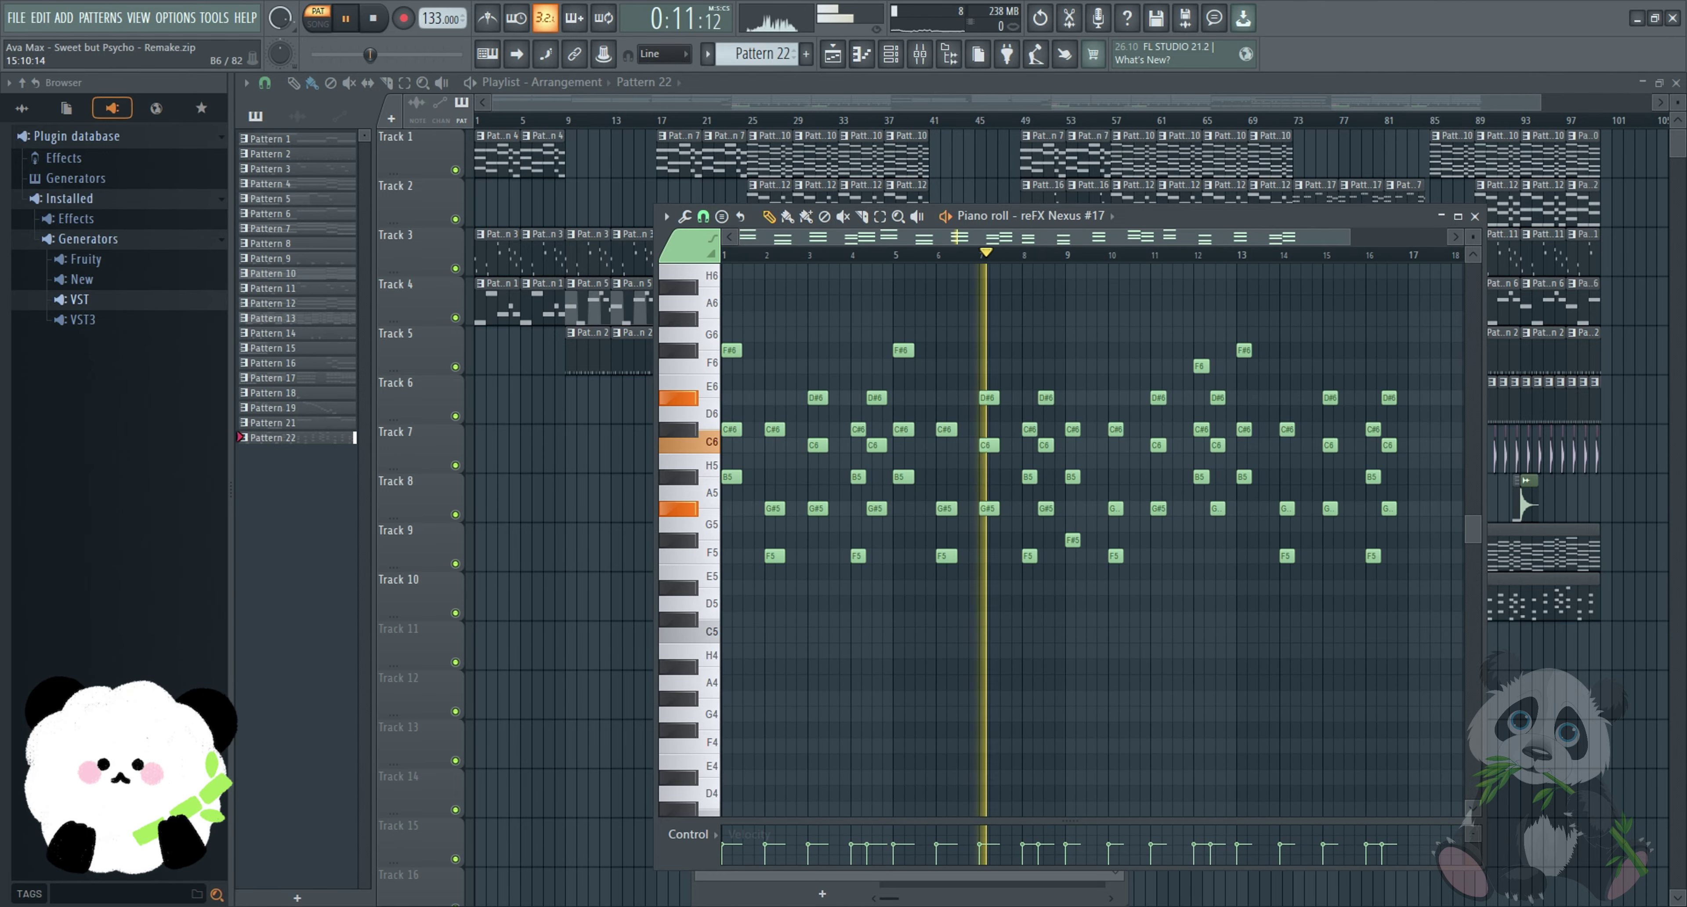